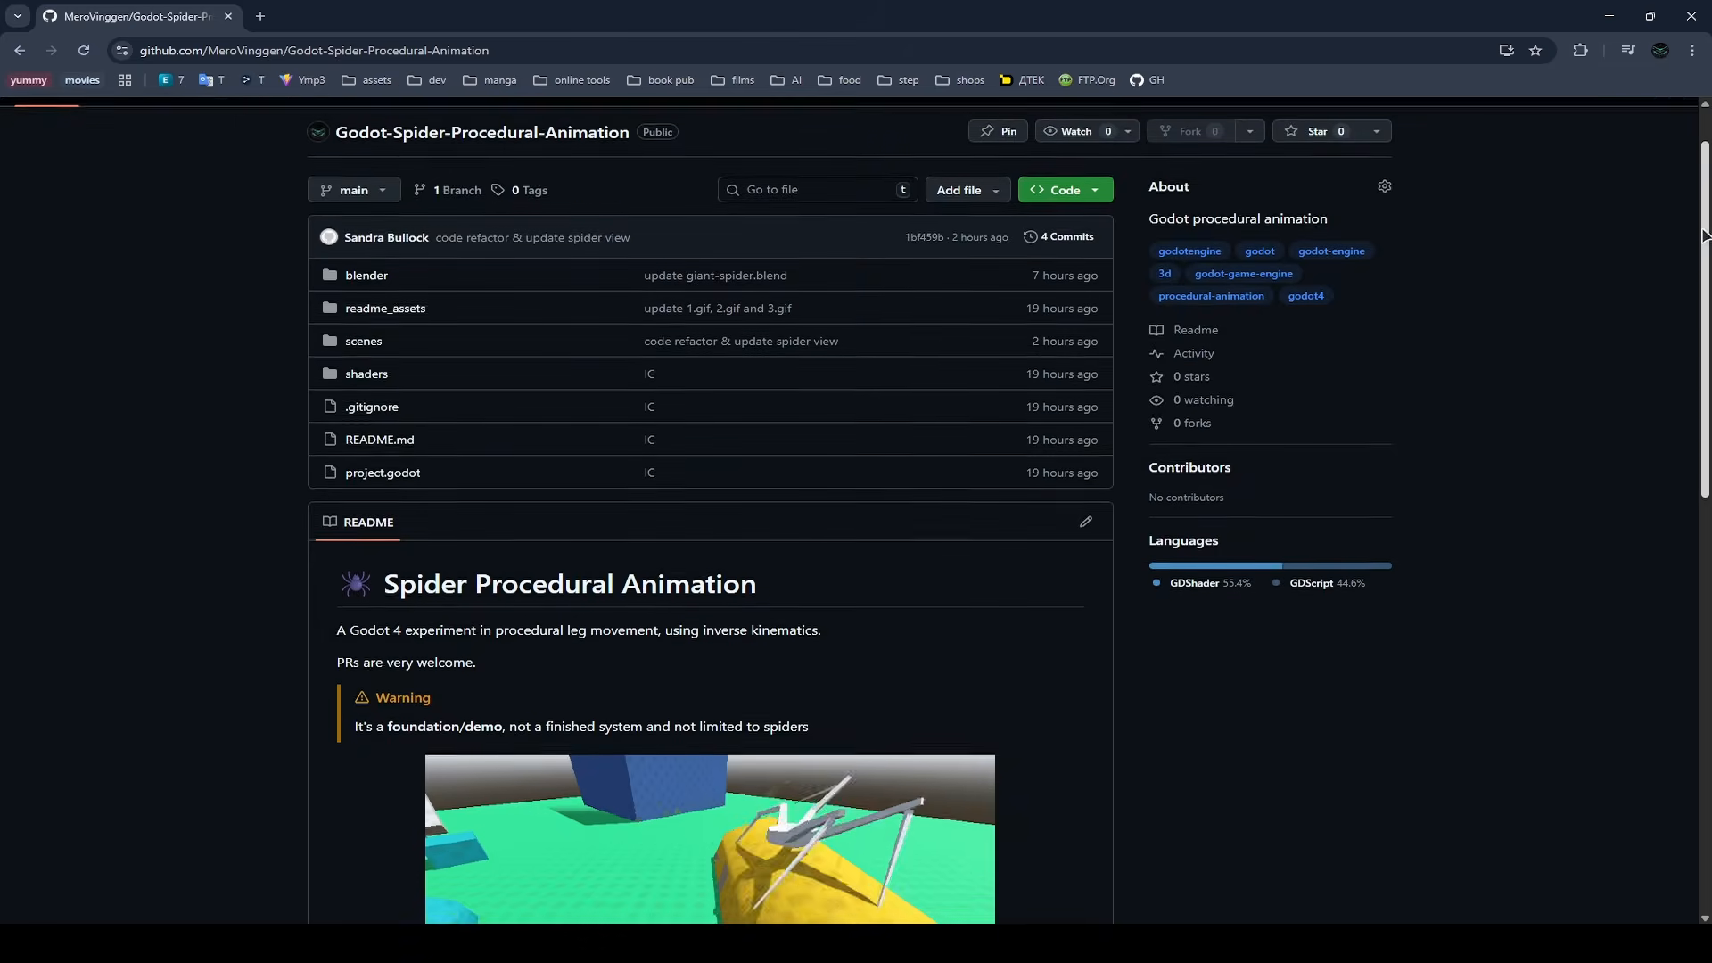
- Look through the Godot-Spider-Procedural-Animation repository page and inspect the giant-spider.blend model in the Advanced Import Settings preview
{"action": "scroll", "coordinate": [1703, 270], "scroll_direction": "down", "scroll_amount": 1}
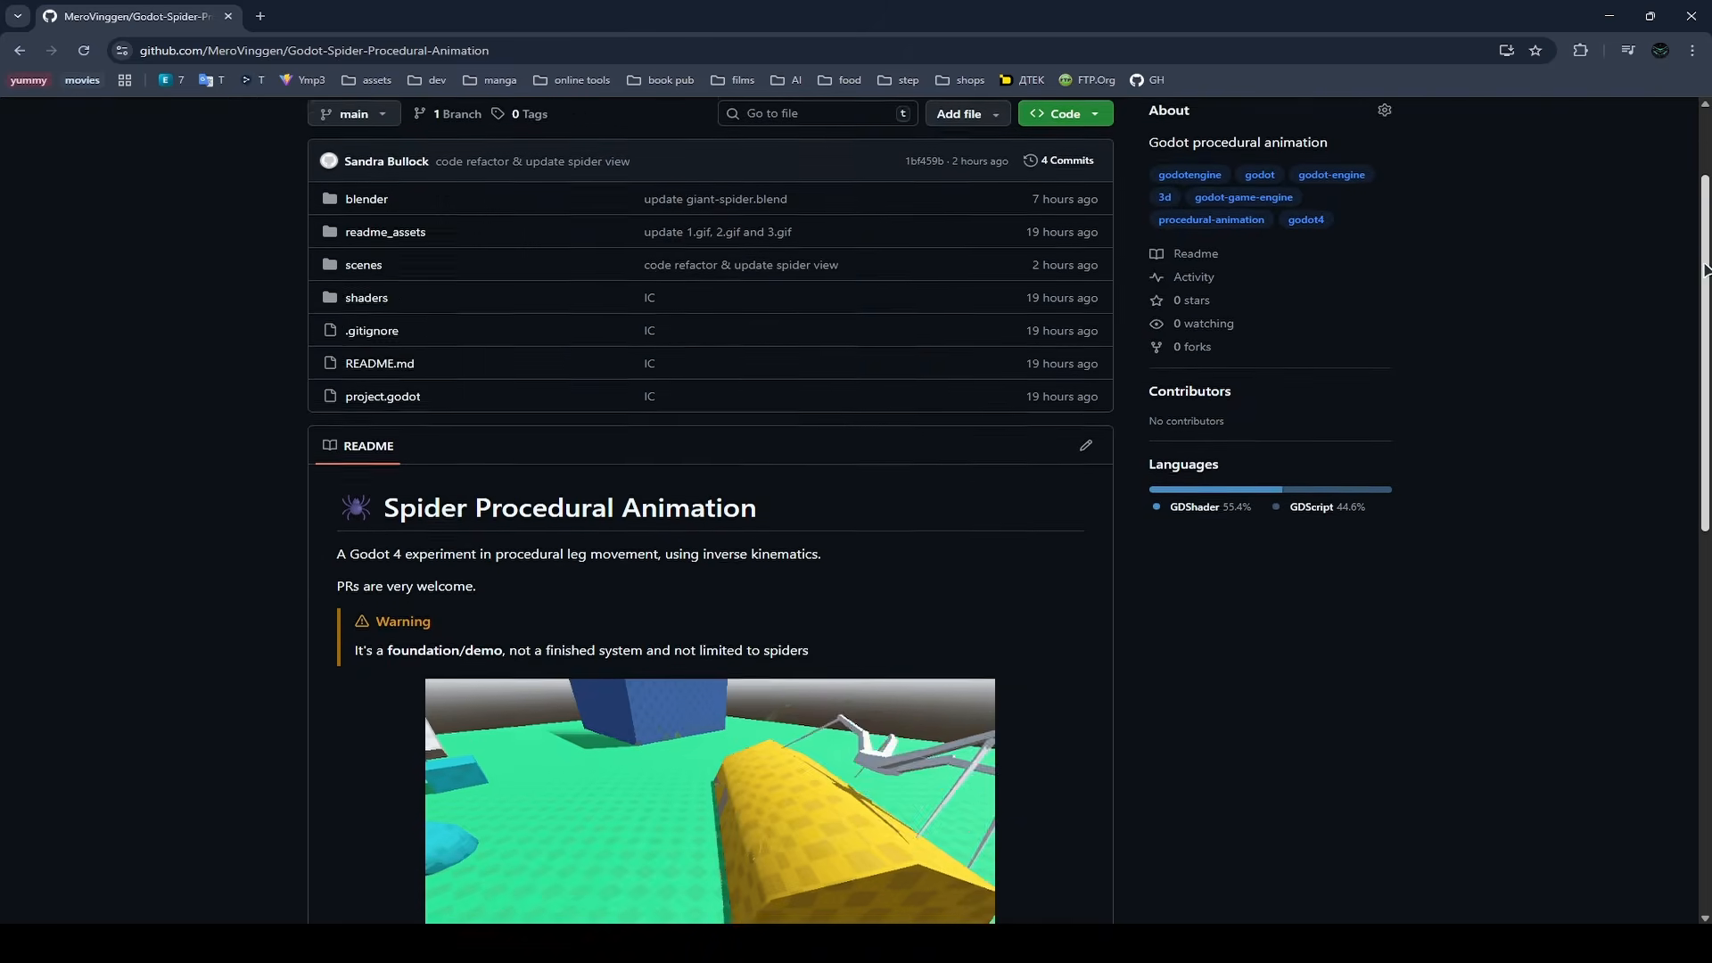
{"action": "left_click_drag", "start_coordinate": [1703, 269], "coordinate": [1682, 547]}
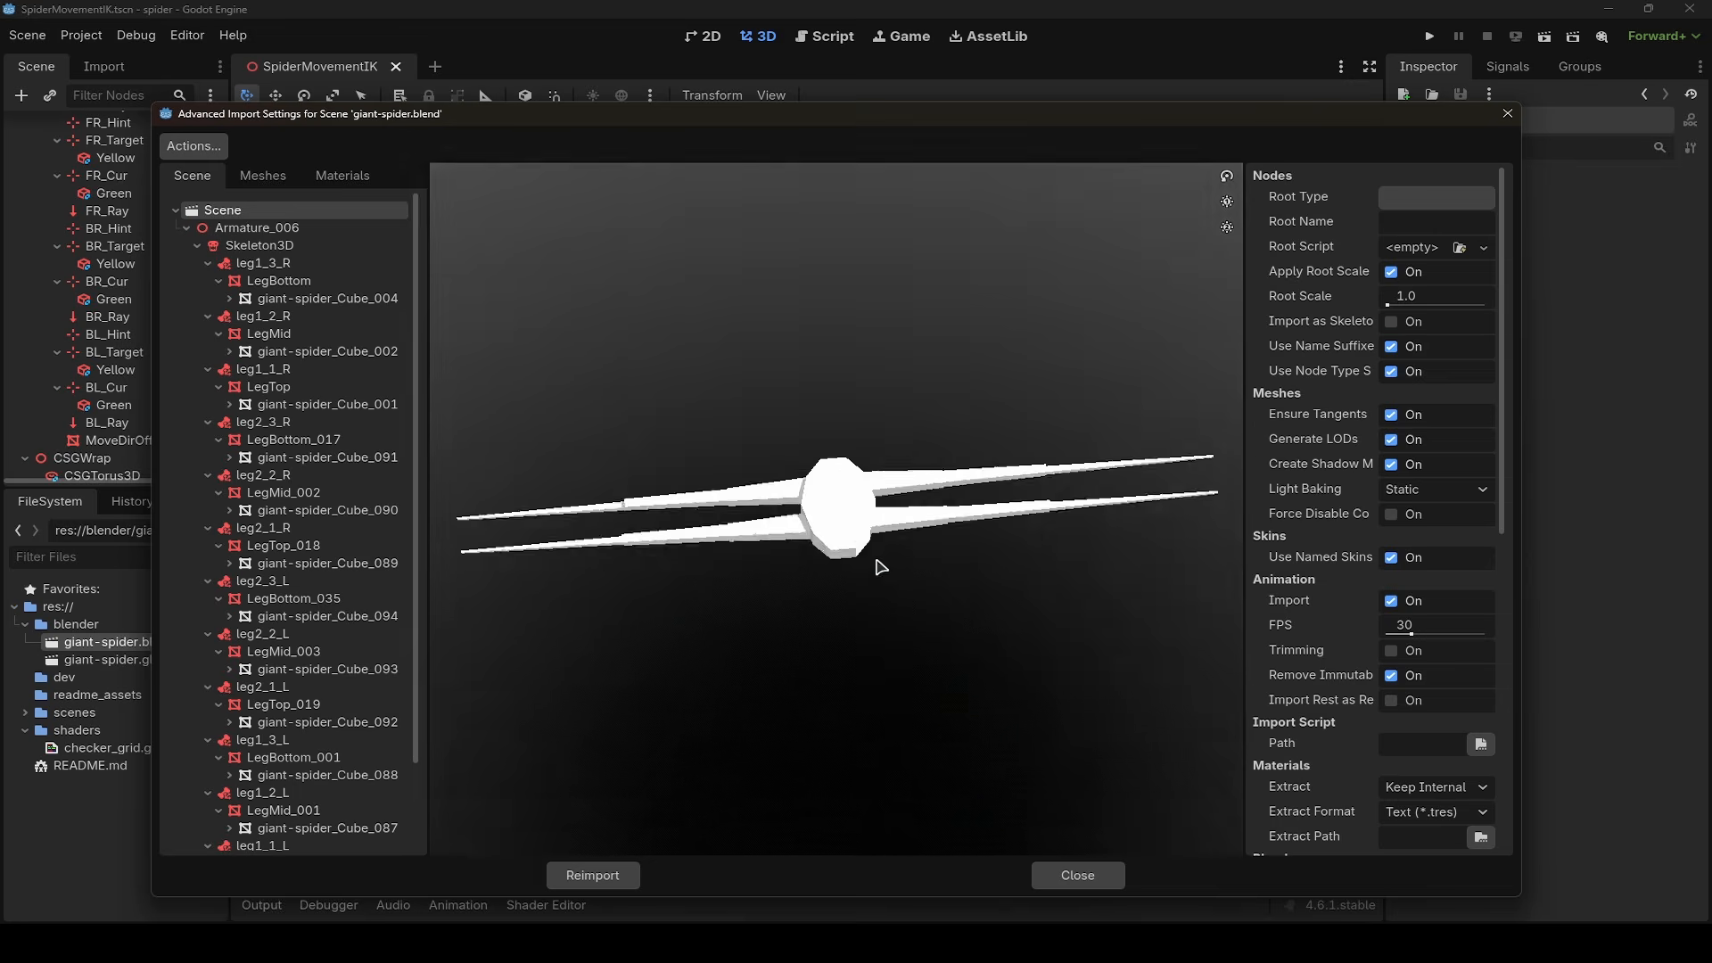
{"action": "left_click_drag", "start_coordinate": [881, 568], "coordinate": [922, 531]}
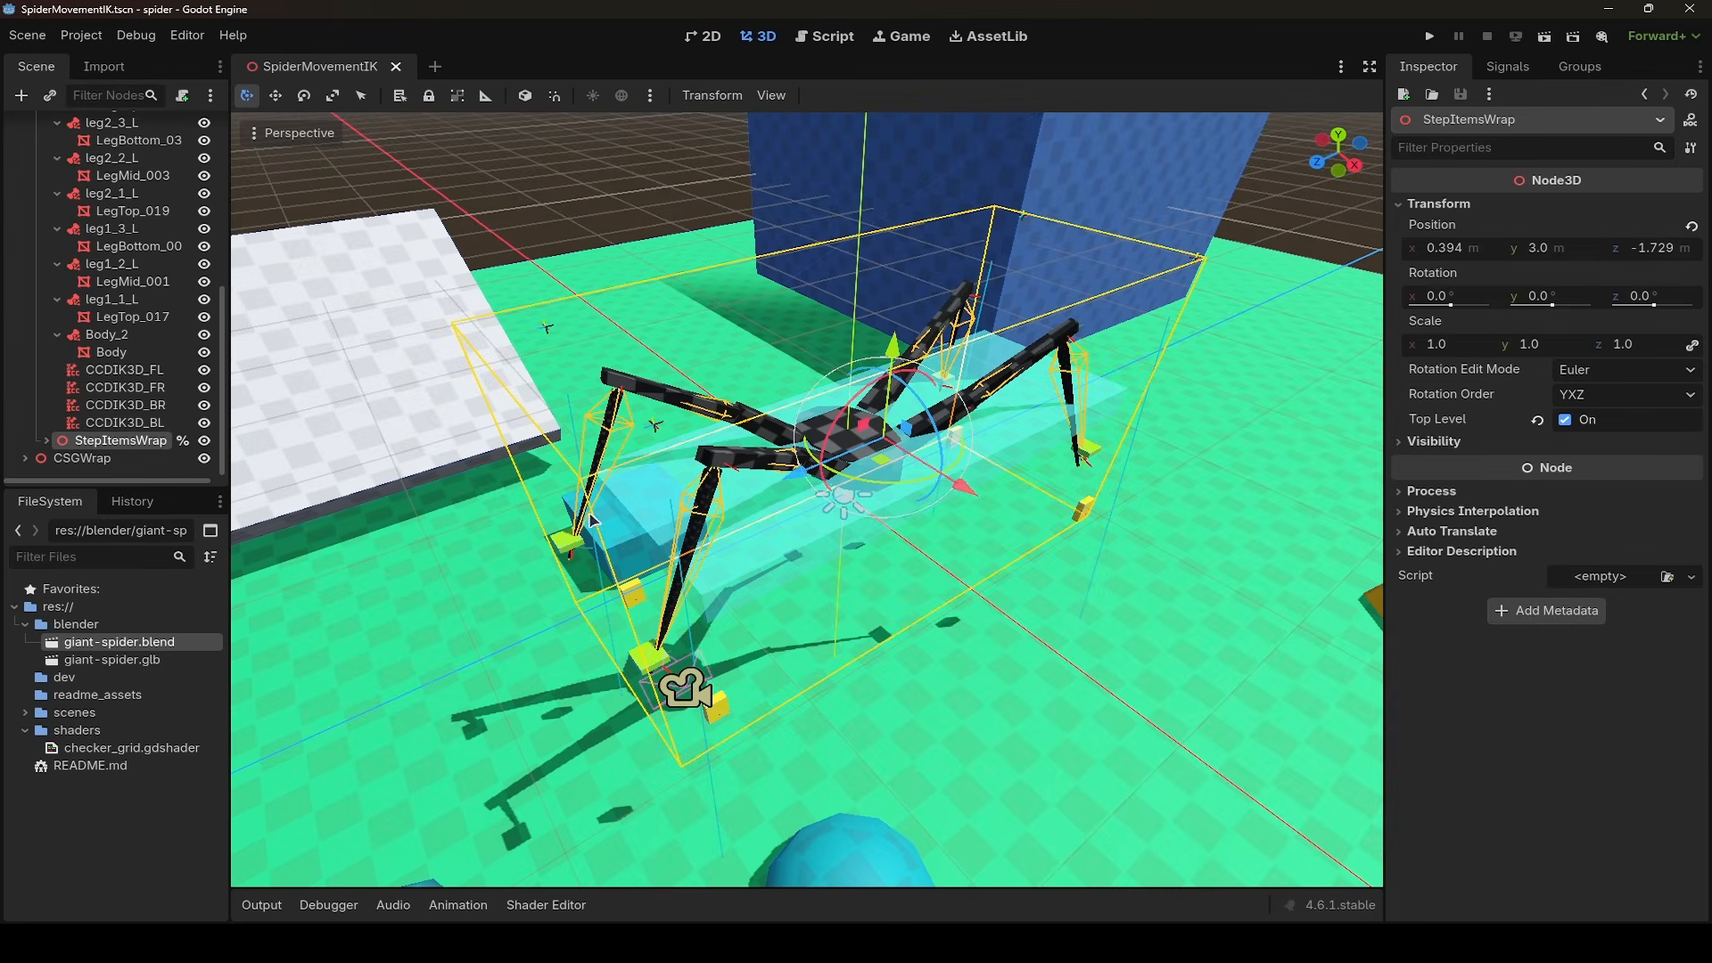
- Examine the CCDIK3D_FL node's IK settings and the related leg in the 3D scene
{"action": "scroll", "coordinate": [65, 232], "scroll_direction": "up", "scroll_amount": 10}
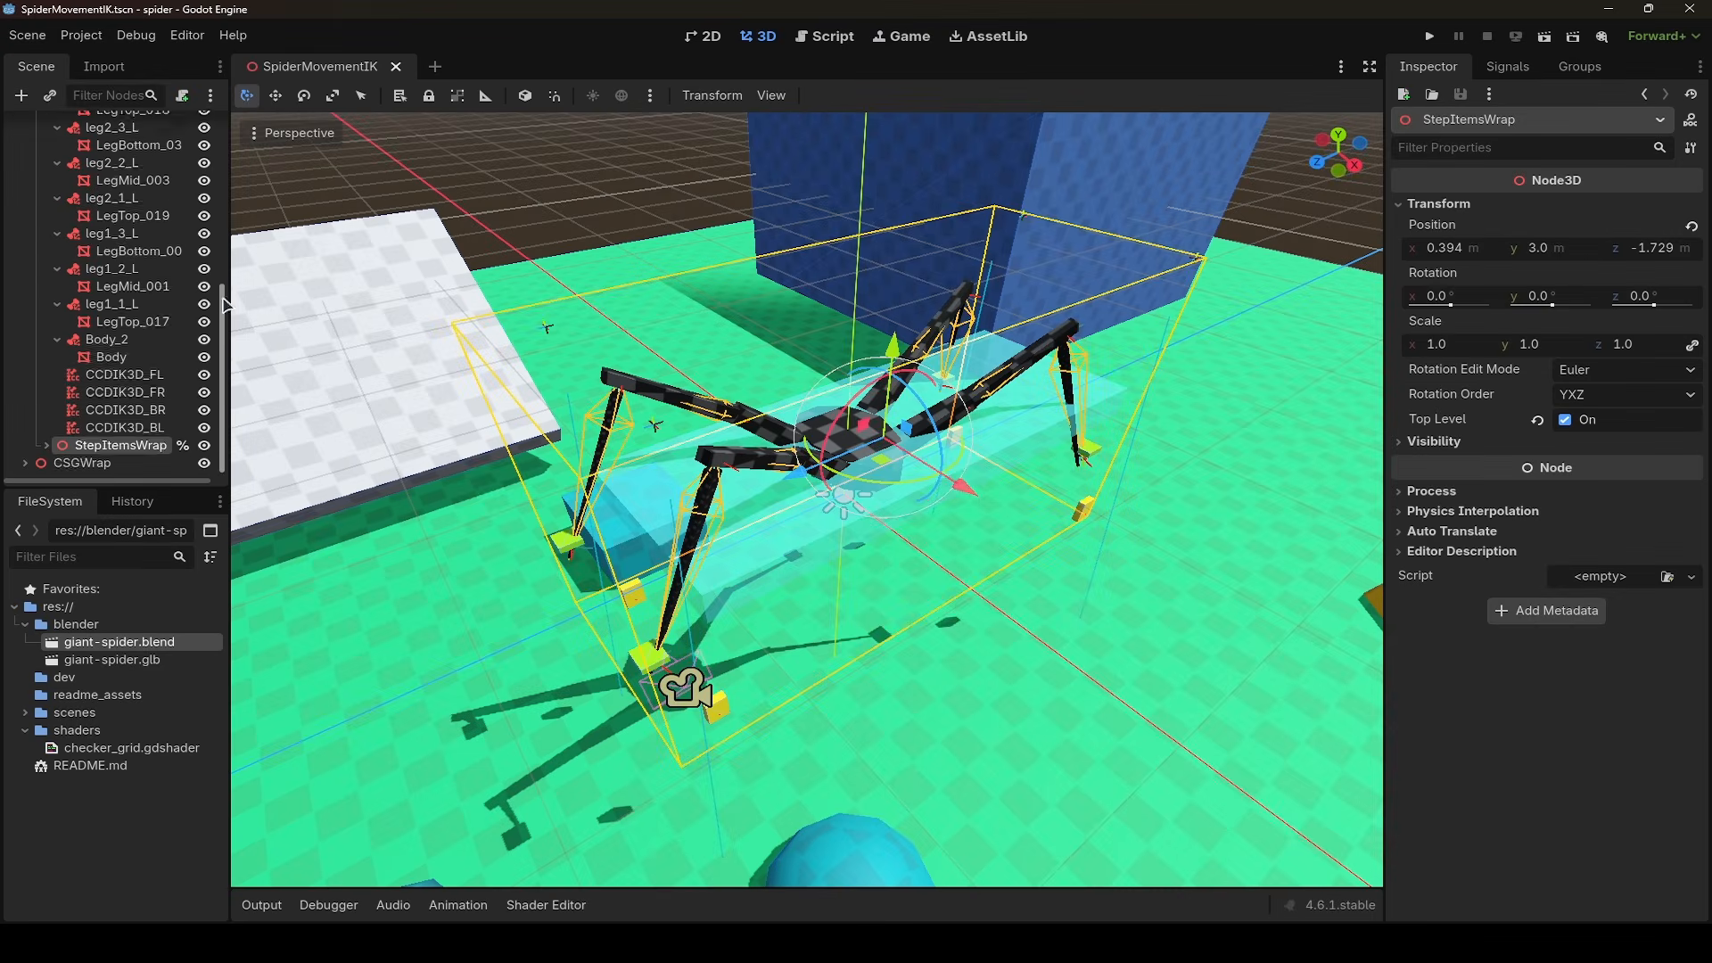
{"action": "scroll", "coordinate": [65, 232], "scroll_direction": "down", "scroll_amount": 10}
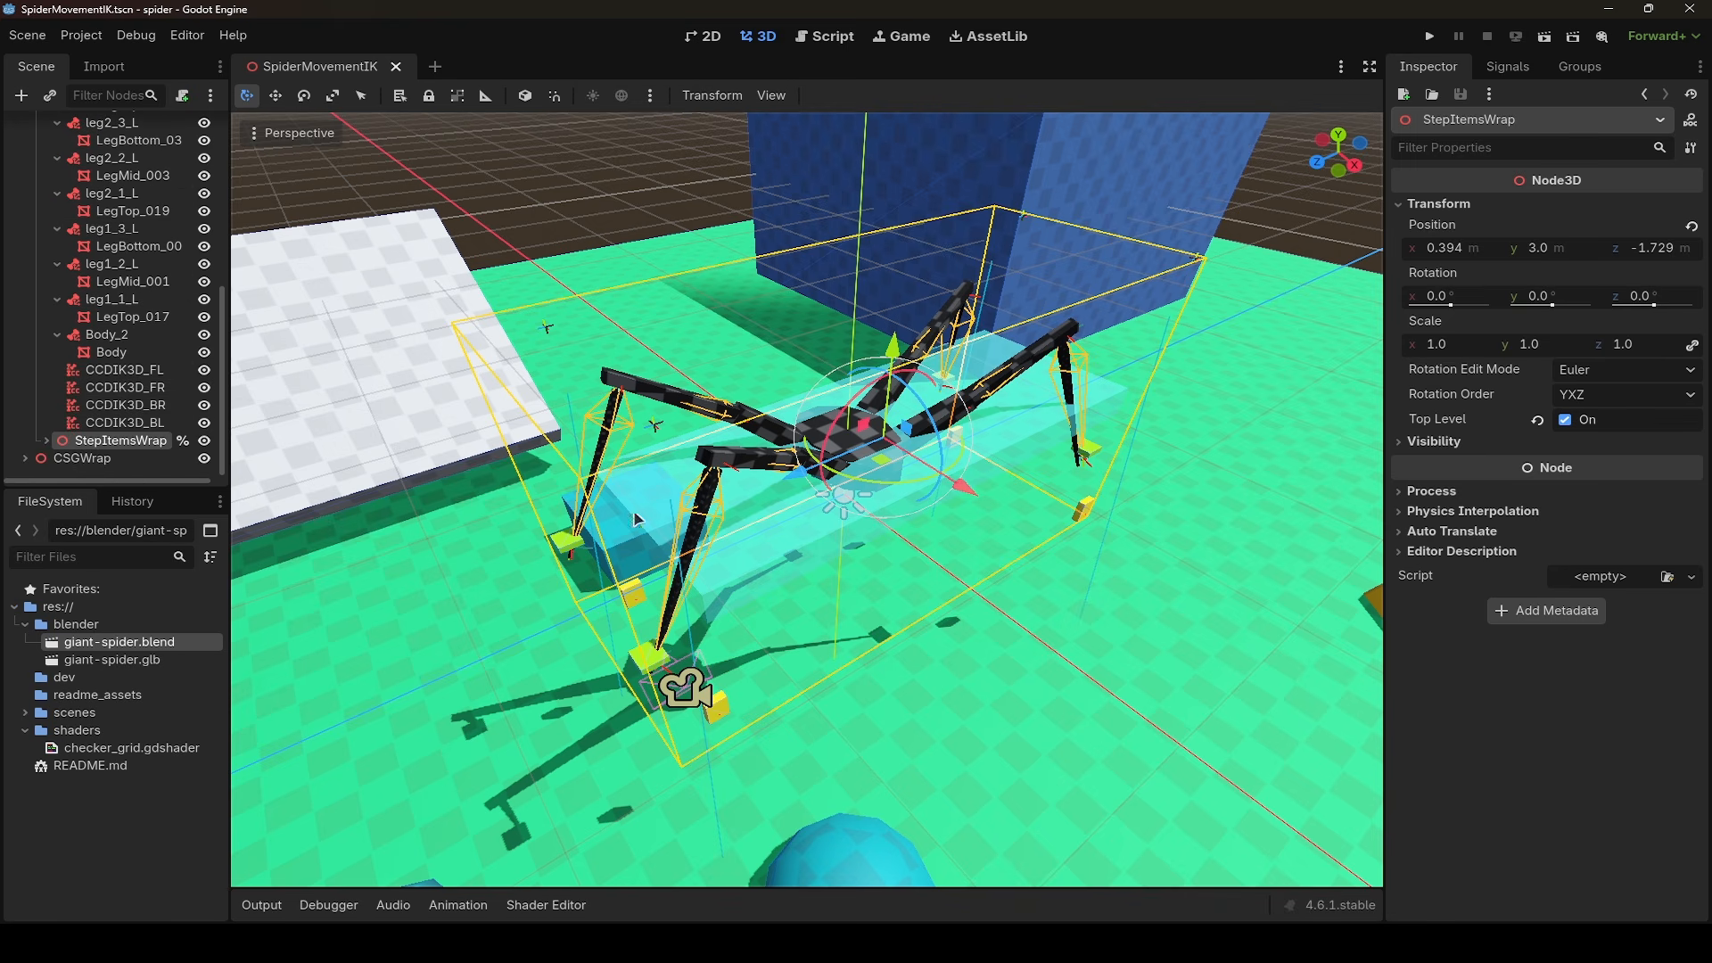
{"action": "left_click", "coordinate": [174, 369]}
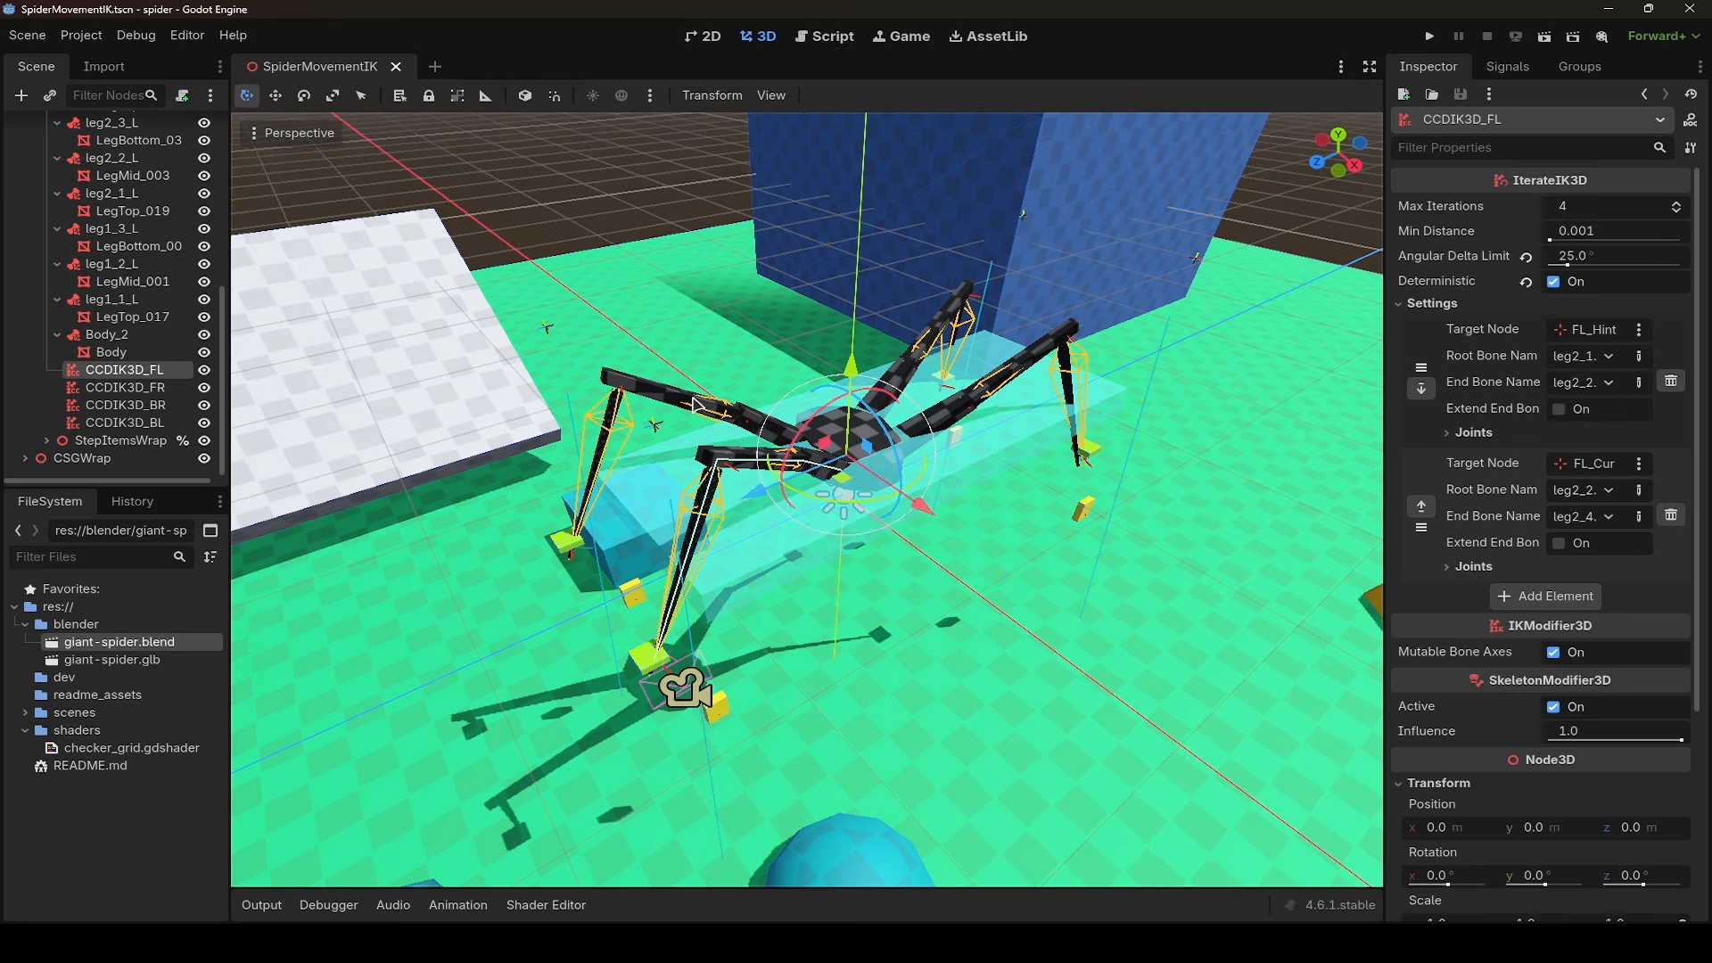
{"action": "left_click_drag", "start_coordinate": [846, 522], "coordinate": [857, 480]}
- Try moving the BL_Hint marker in the 3D scene and undo the move
{"action": "left_click", "coordinate": [548, 327]}
{"action": "mouse_move", "coordinate": [537, 273]}
{"action": "left_mouse_down"}
{"action": "mouse_move", "coordinate": [550, 196]}
{"action": "mouse_move", "coordinate": [560, 221]}
{"action": "left_mouse_up"}
{"action": "key", "text": "ctrl+z"}
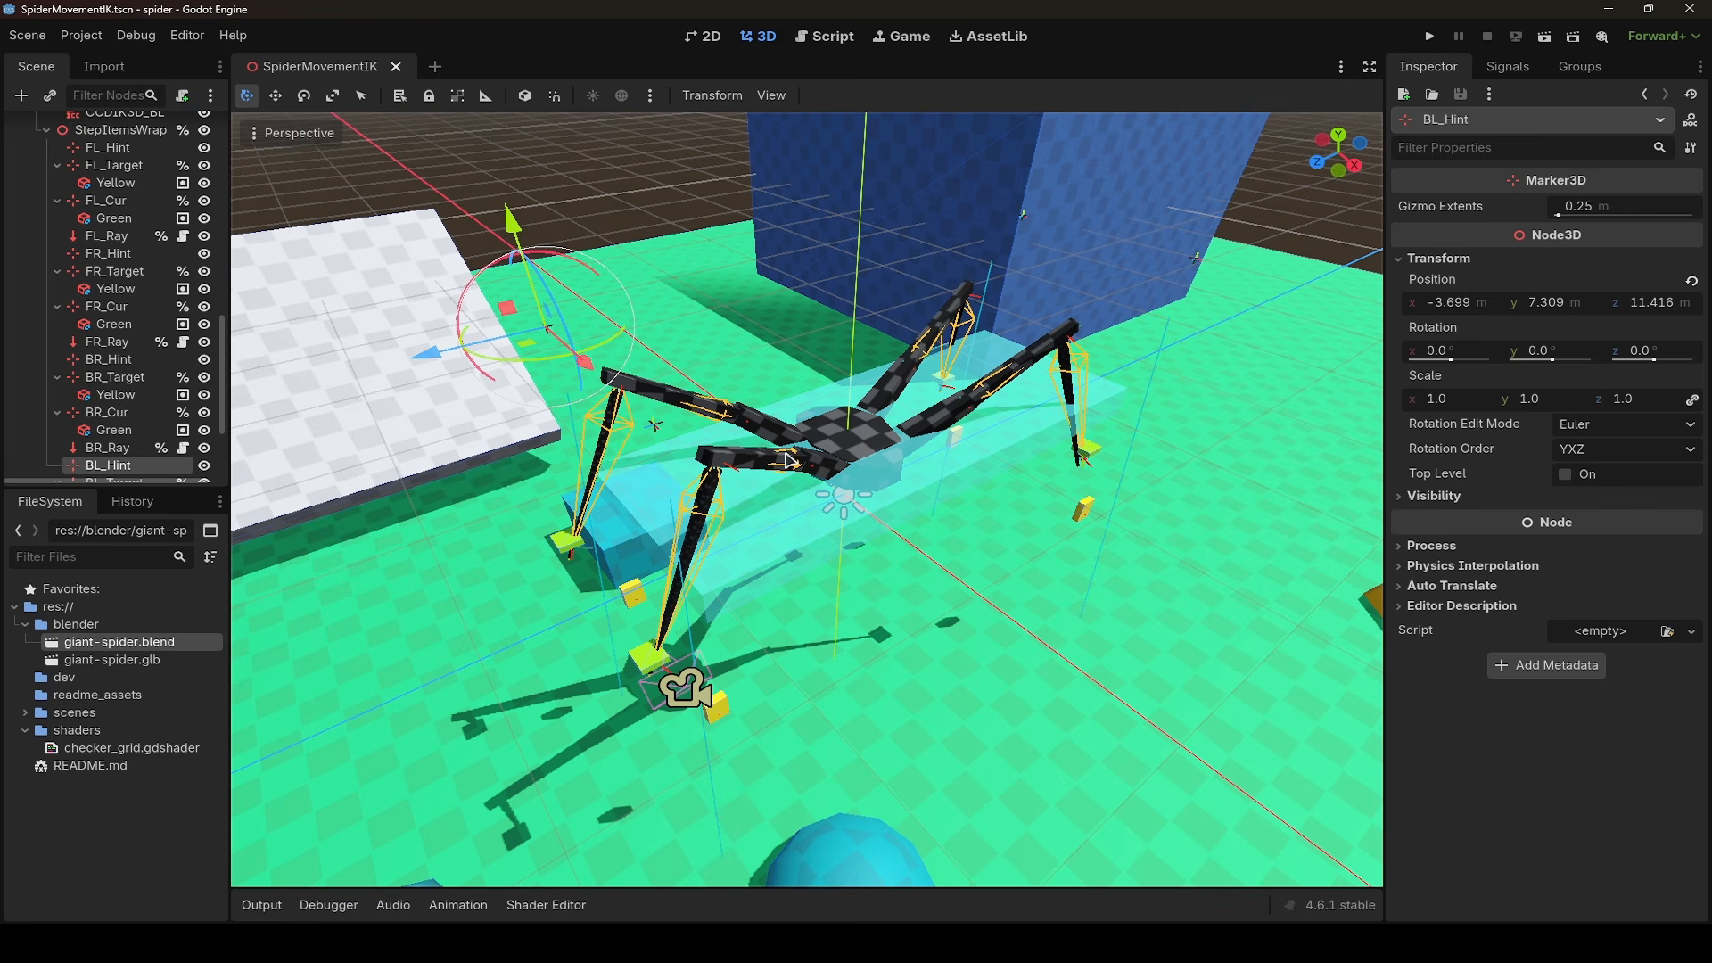
- Try moving the StepItemsWrap node along the X axis to about -5.4 m
{"action": "scroll", "coordinate": [83, 228], "scroll_direction": "up", "scroll_amount": 2}
{"action": "scroll", "coordinate": [98, 259], "scroll_direction": "up", "scroll_amount": 3}
{"action": "scroll", "coordinate": [115, 283], "scroll_direction": "down", "scroll_amount": 1}
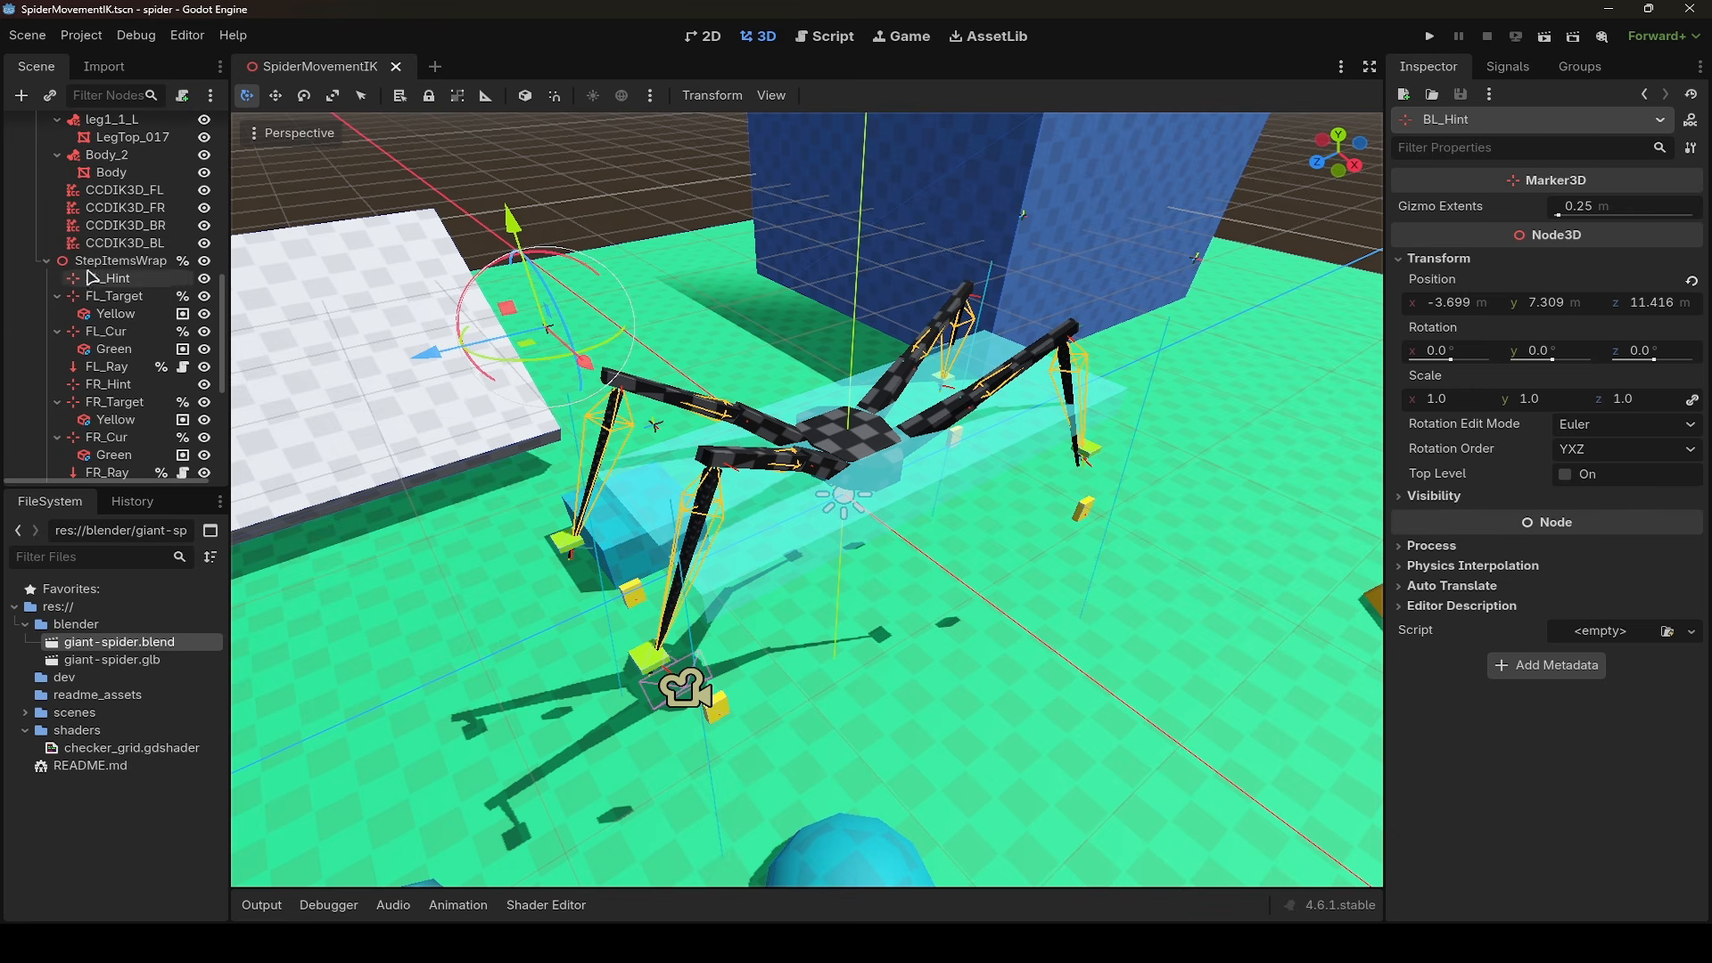
{"action": "left_click", "coordinate": [168, 261]}
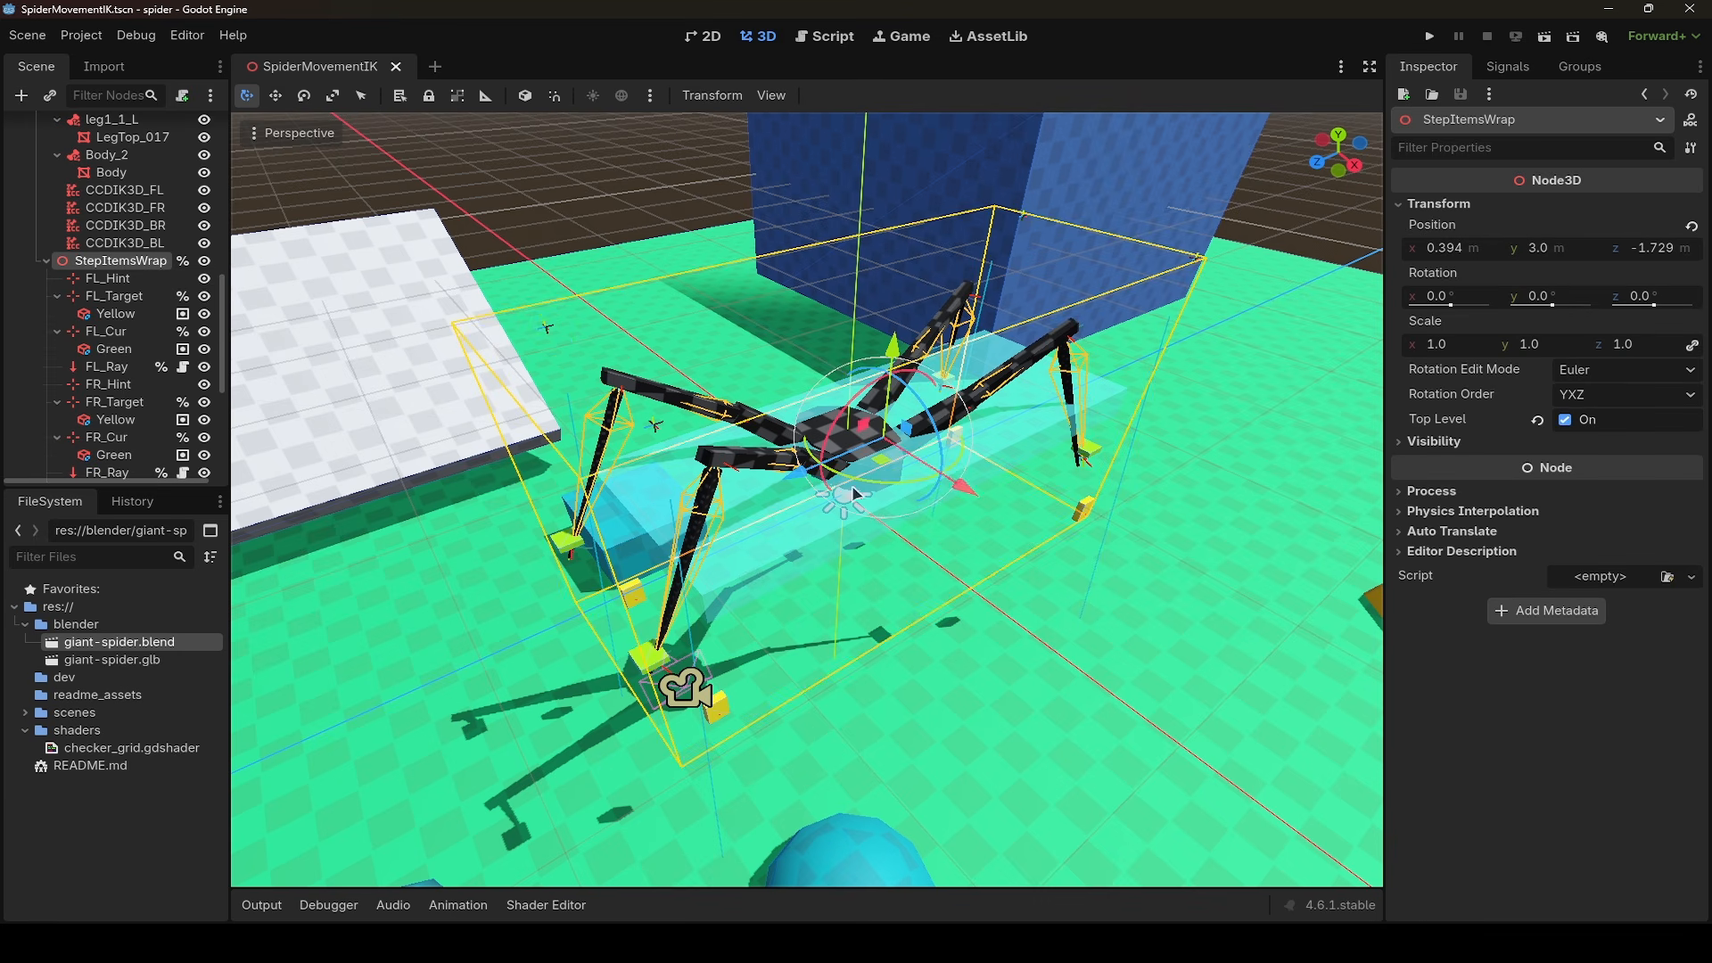
{"action": "left_click_drag", "start_coordinate": [964, 487], "coordinate": [1008, 533]}
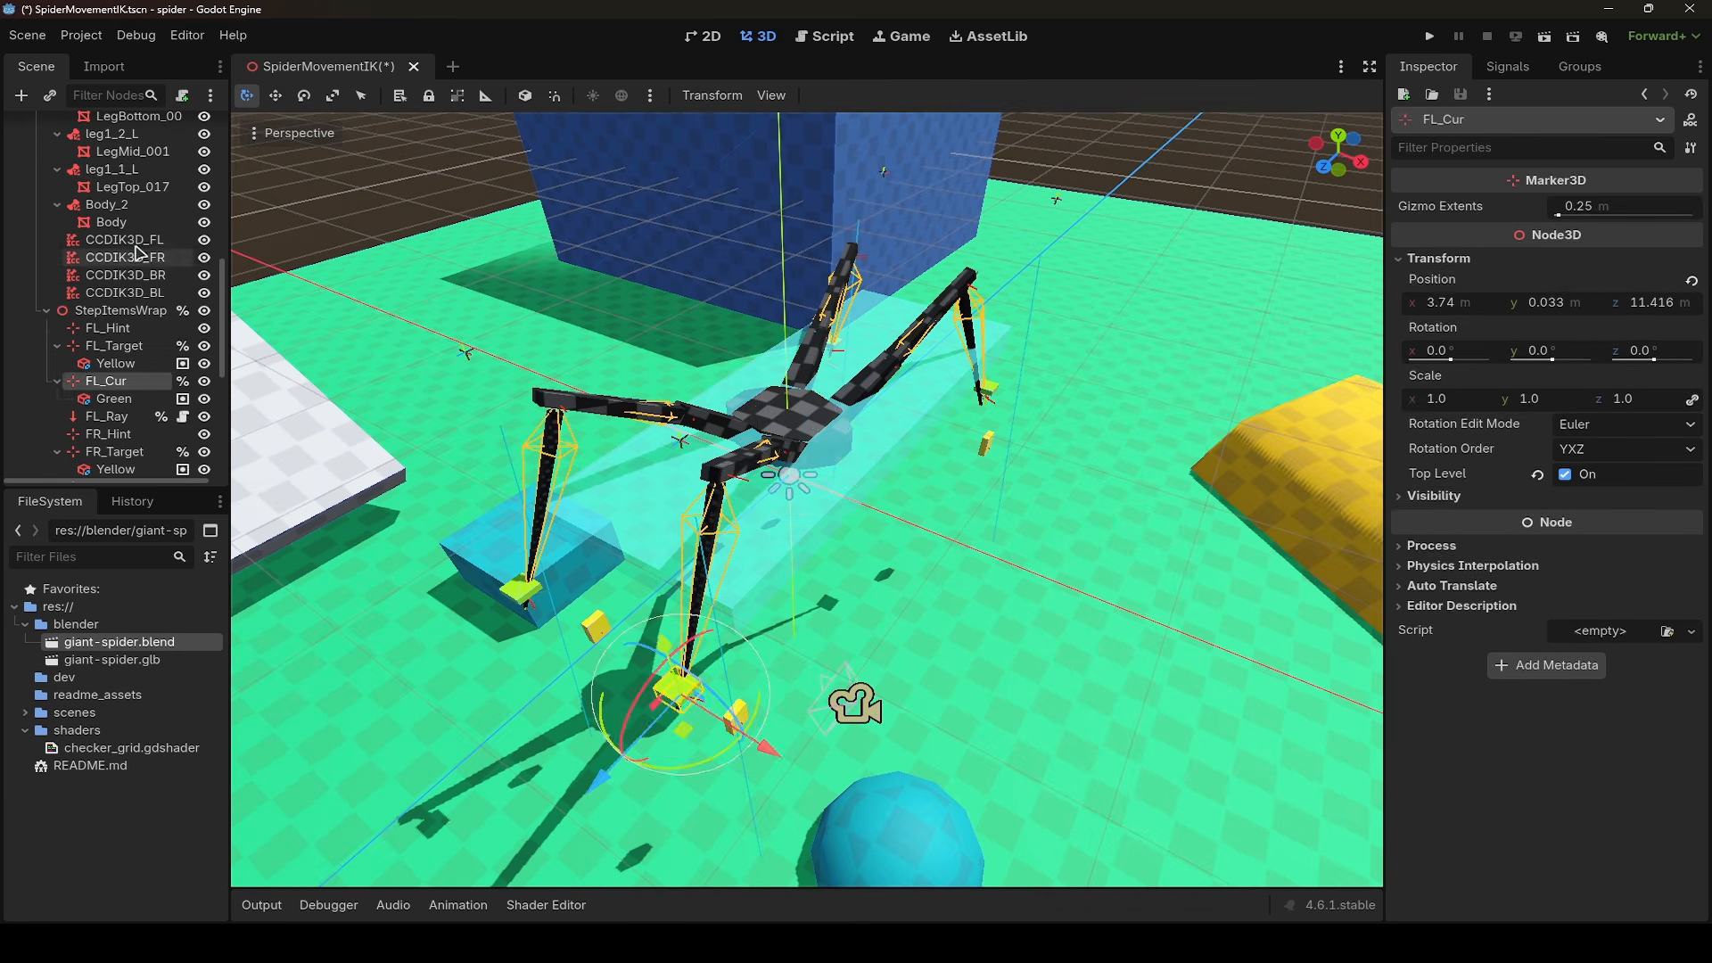
- Enable the Deterministic option on the CCDIK3D_FL node
{"action": "left_click", "coordinate": [136, 243]}
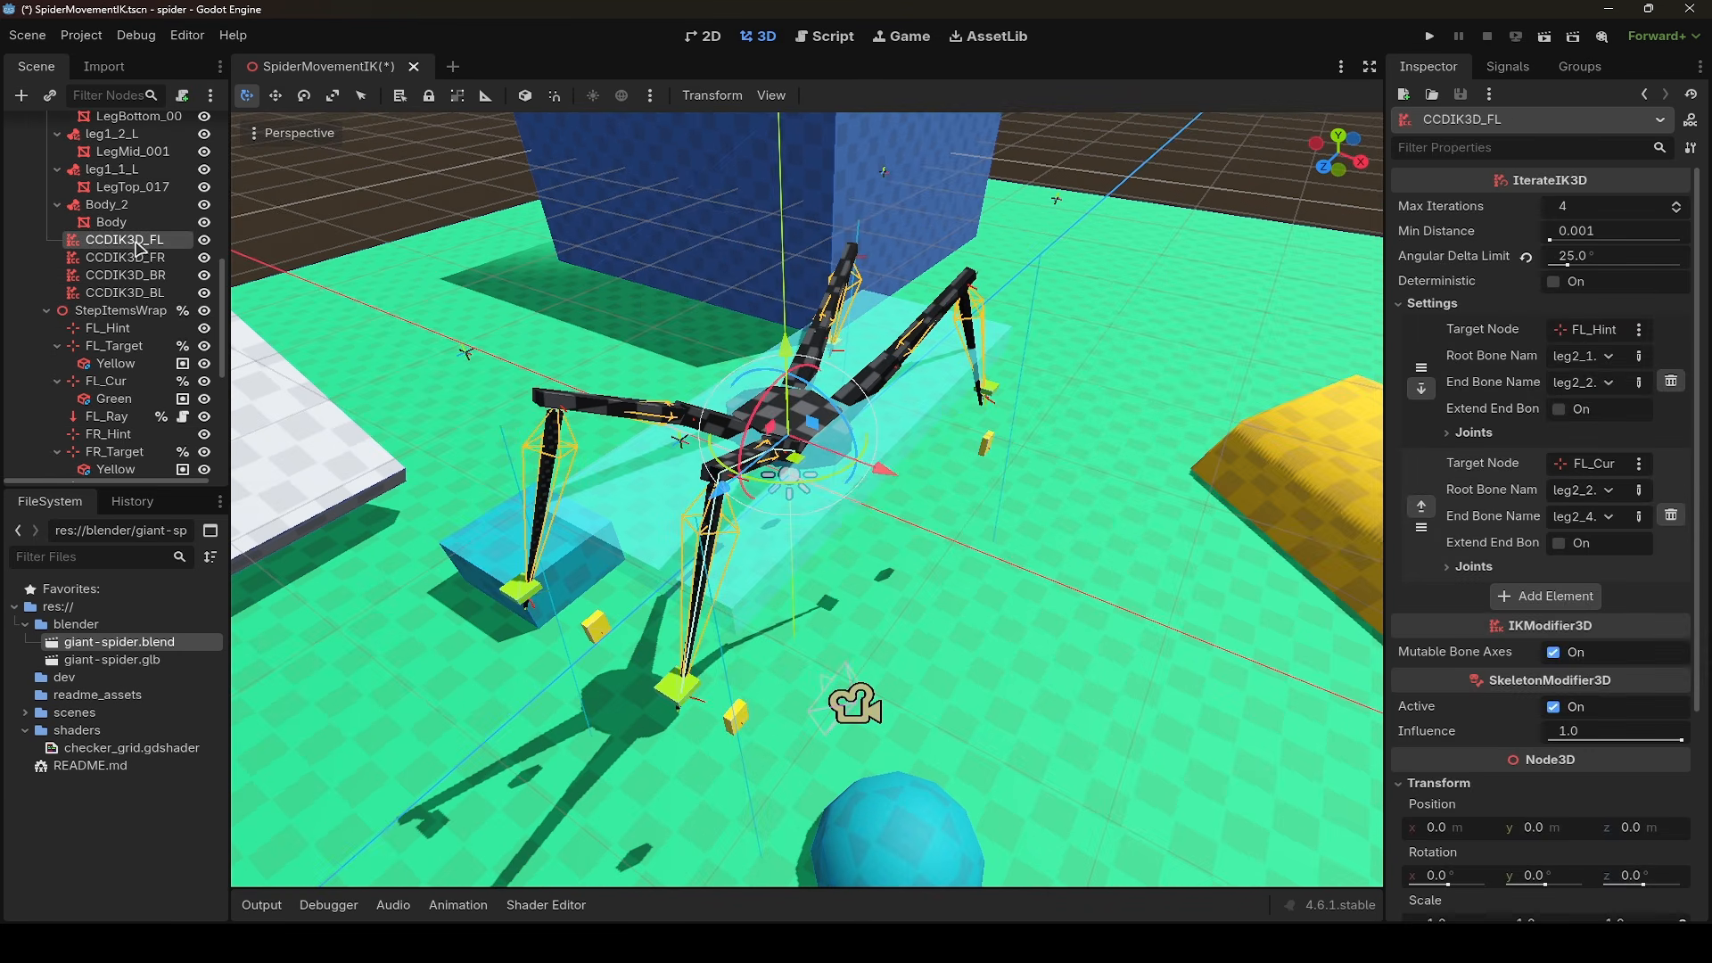
{"action": "left_click", "coordinate": [1556, 283]}
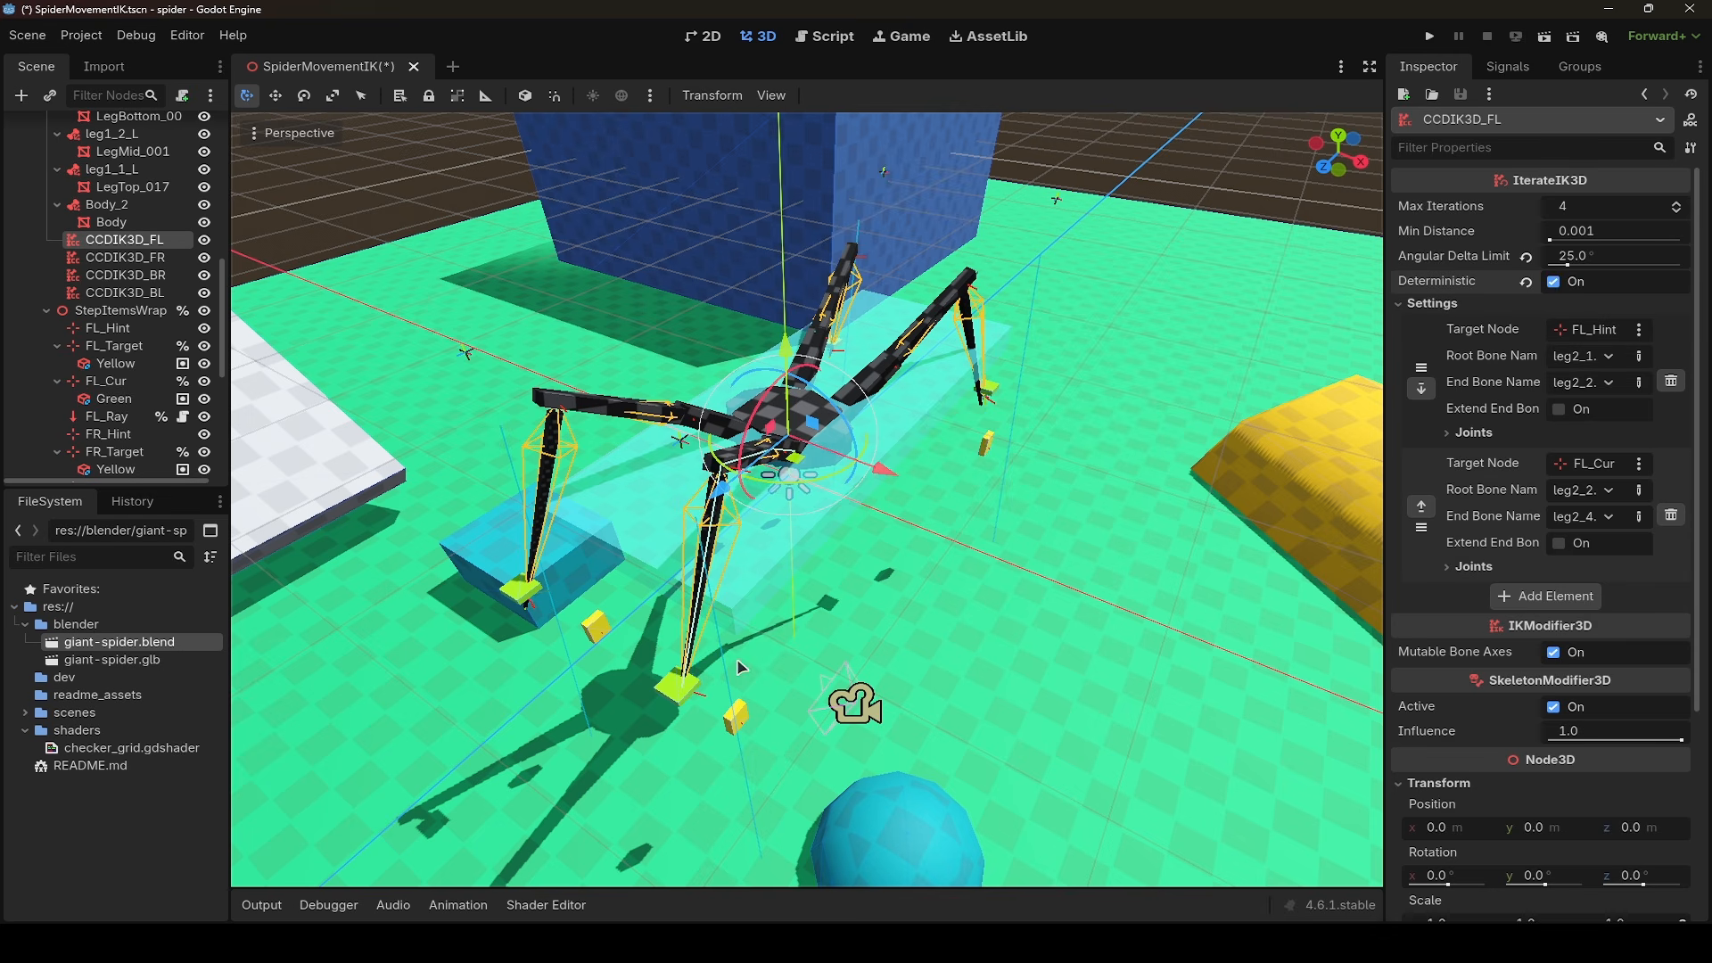
- Try moving the FL_Cur marker slightly, and shift the giant-spider node along the X axis to about 3.8 m
{"action": "left_click", "coordinate": [106, 381]}
{"action": "mouse_move", "coordinate": [681, 724]}
{"action": "left_mouse_down"}
{"action": "mouse_move", "coordinate": [858, 676]}
{"action": "mouse_move", "coordinate": [654, 759]}
{"action": "mouse_move", "coordinate": [656, 696]}
{"action": "mouse_move", "coordinate": [937, 624]}
{"action": "mouse_move", "coordinate": [680, 707]}
{"action": "mouse_move", "coordinate": [679, 560]}
{"action": "mouse_move", "coordinate": [755, 739]}
{"action": "mouse_move", "coordinate": [682, 714]}
{"action": "left_mouse_up"}
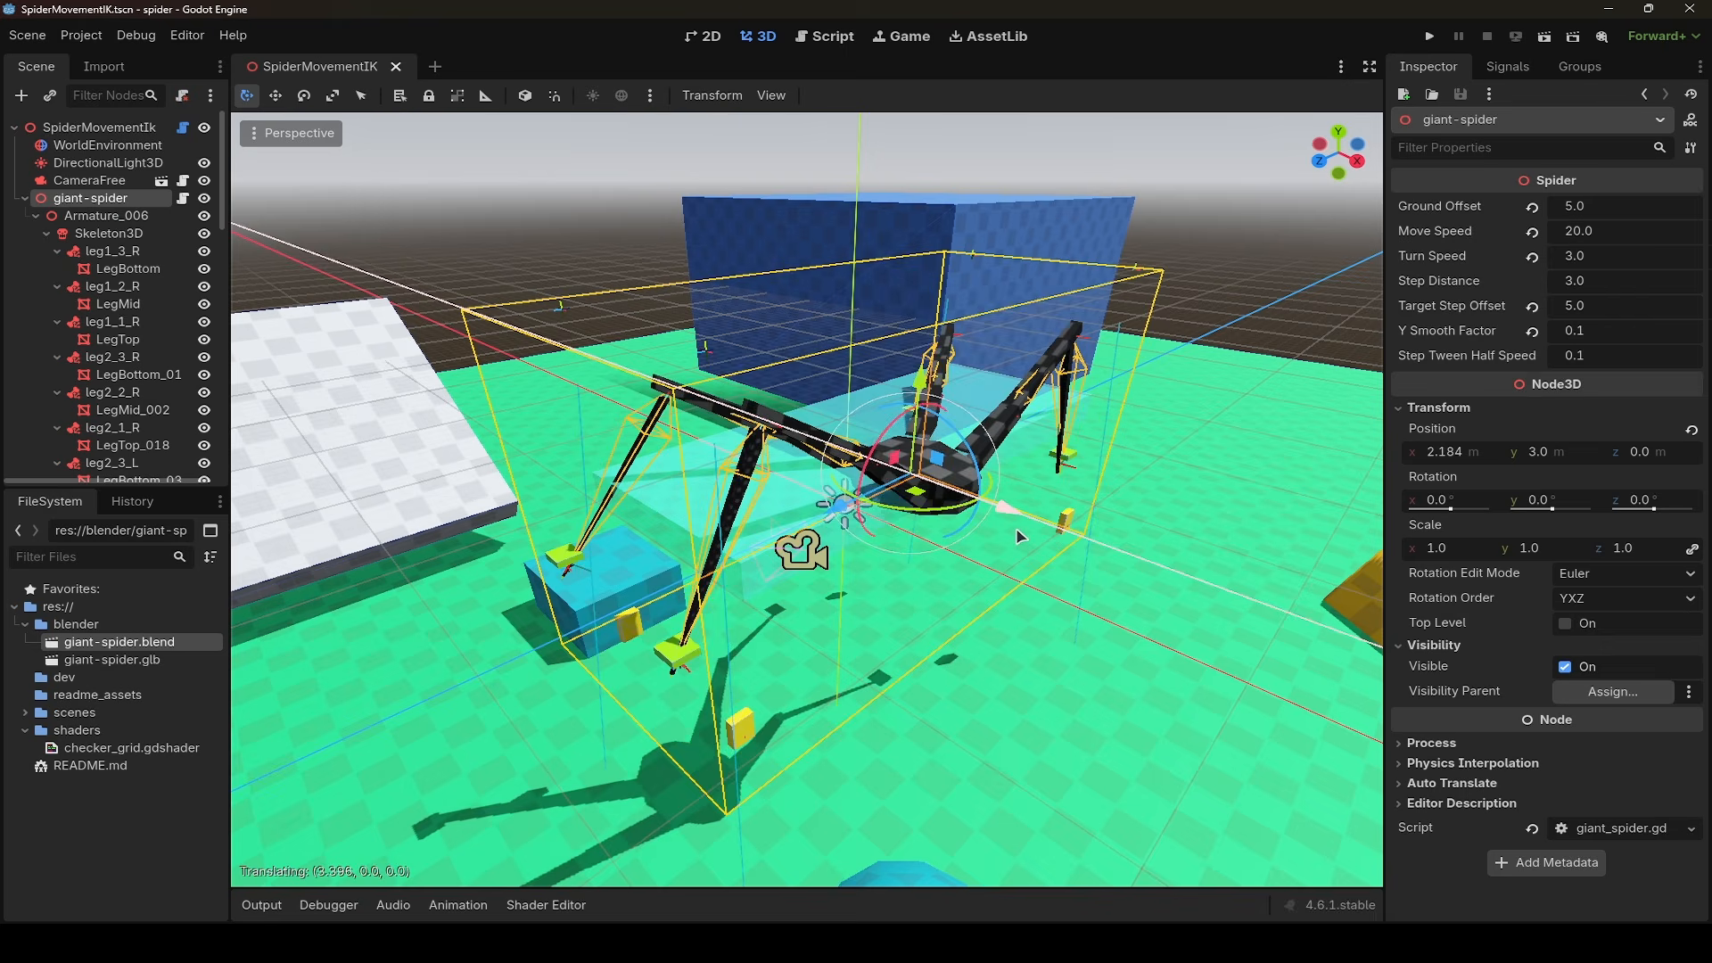
{"action": "left_click_drag", "start_coordinate": [1017, 529], "coordinate": [1017, 529]}
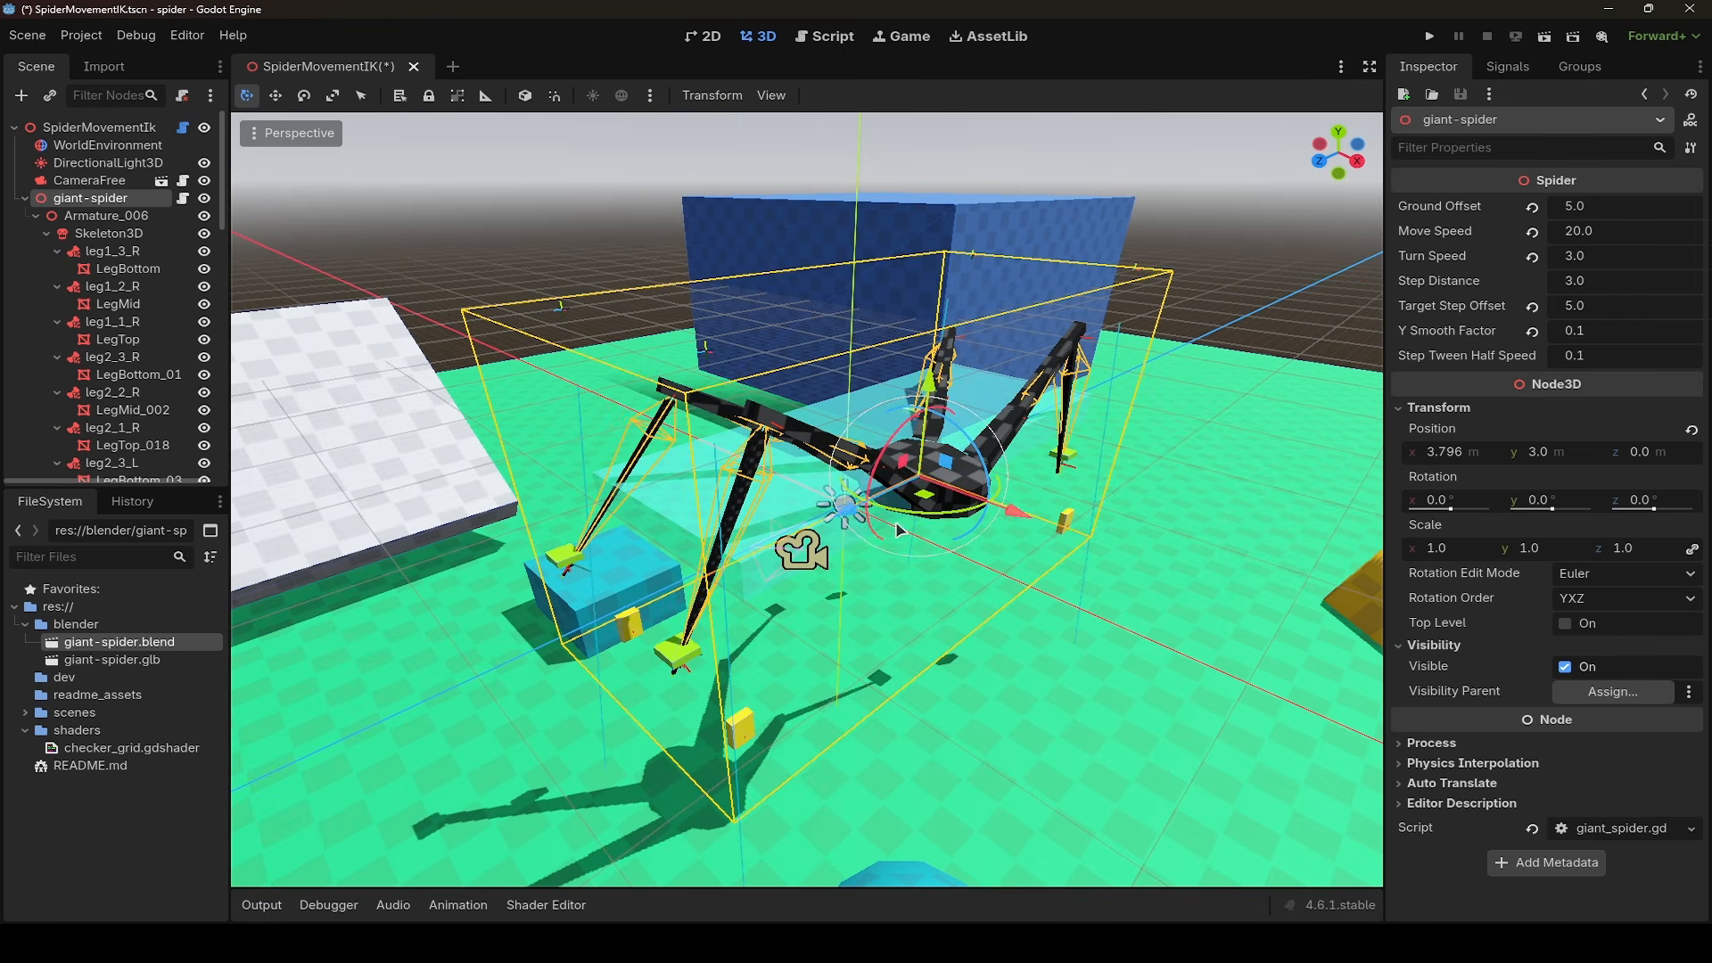
{"action": "left_click_drag", "start_coordinate": [847, 507], "coordinate": [888, 524]}
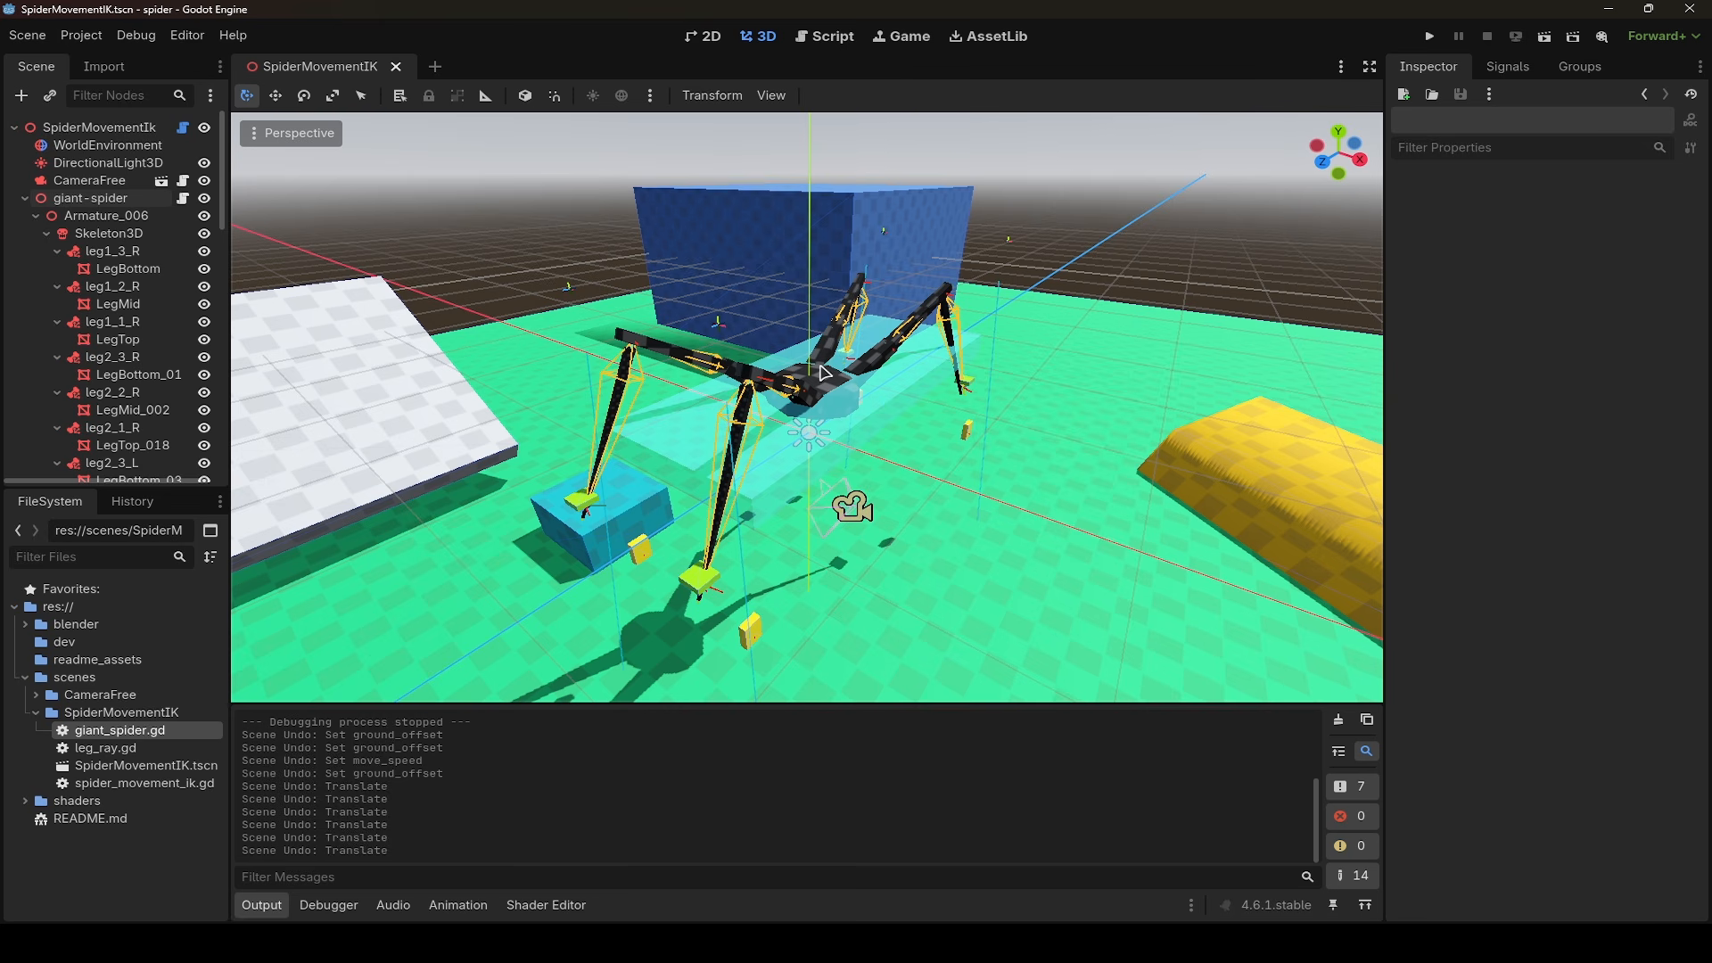
- Open leg_ray.gd and examine its exported step_target variable and the _physics_process function
{"action": "left_click", "coordinate": [99, 749]}
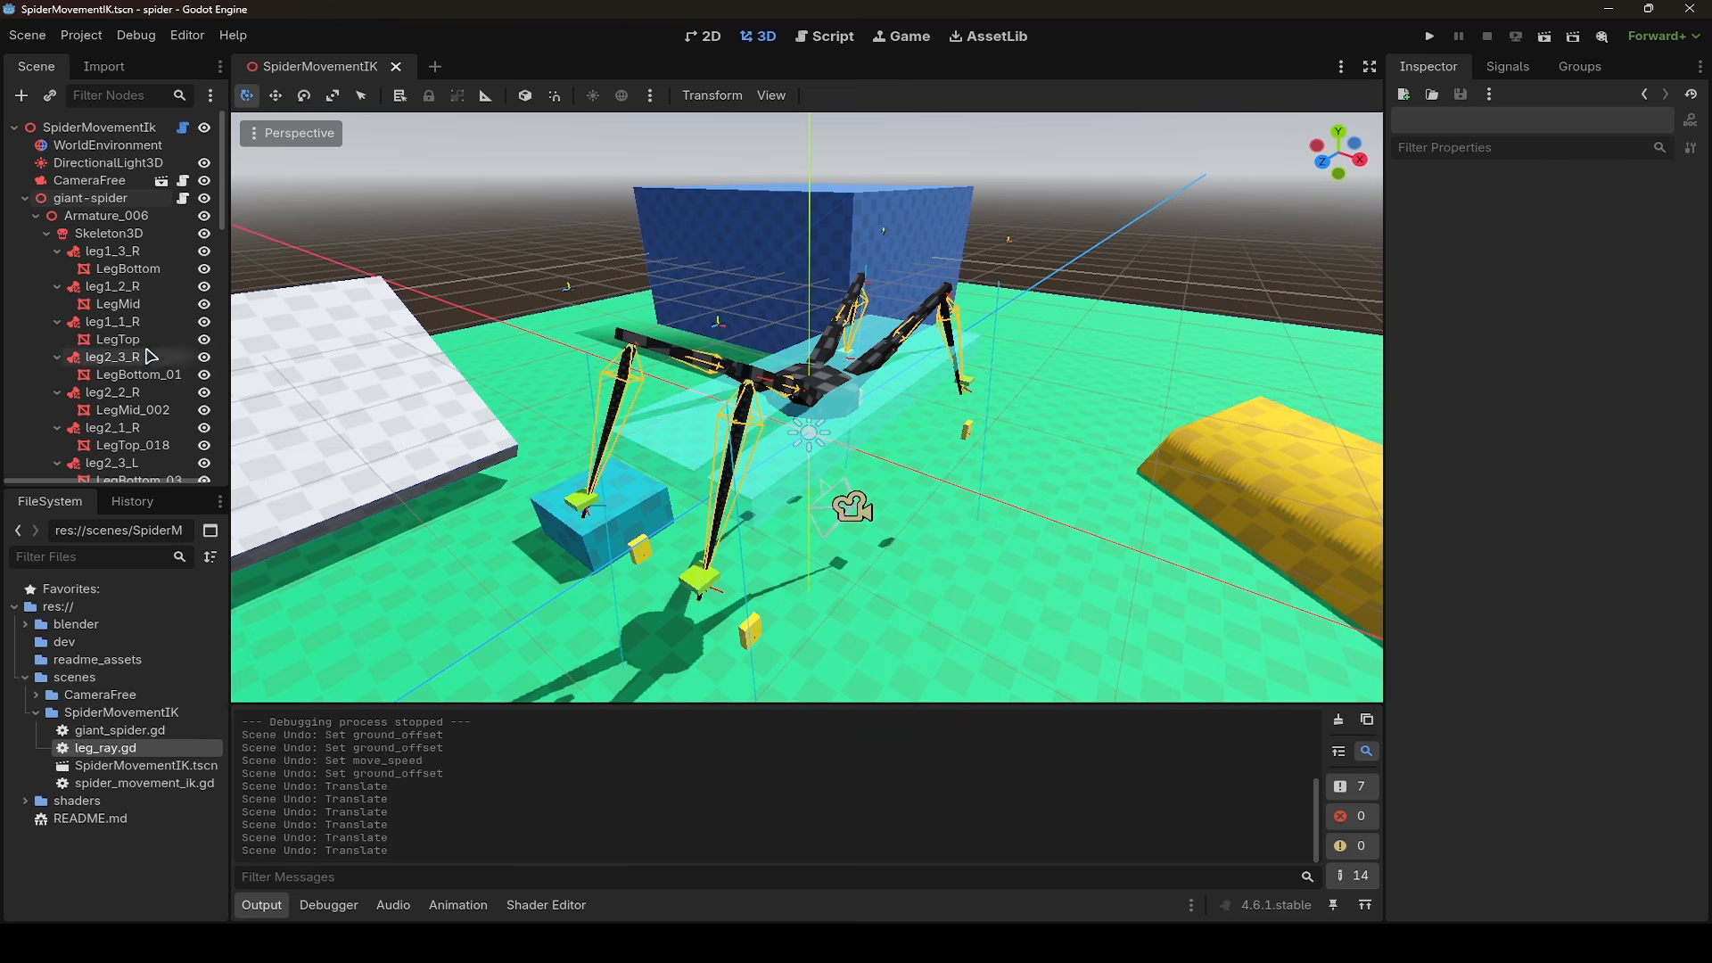
{"action": "scroll", "coordinate": [166, 364], "scroll_direction": "down", "scroll_amount": 10}
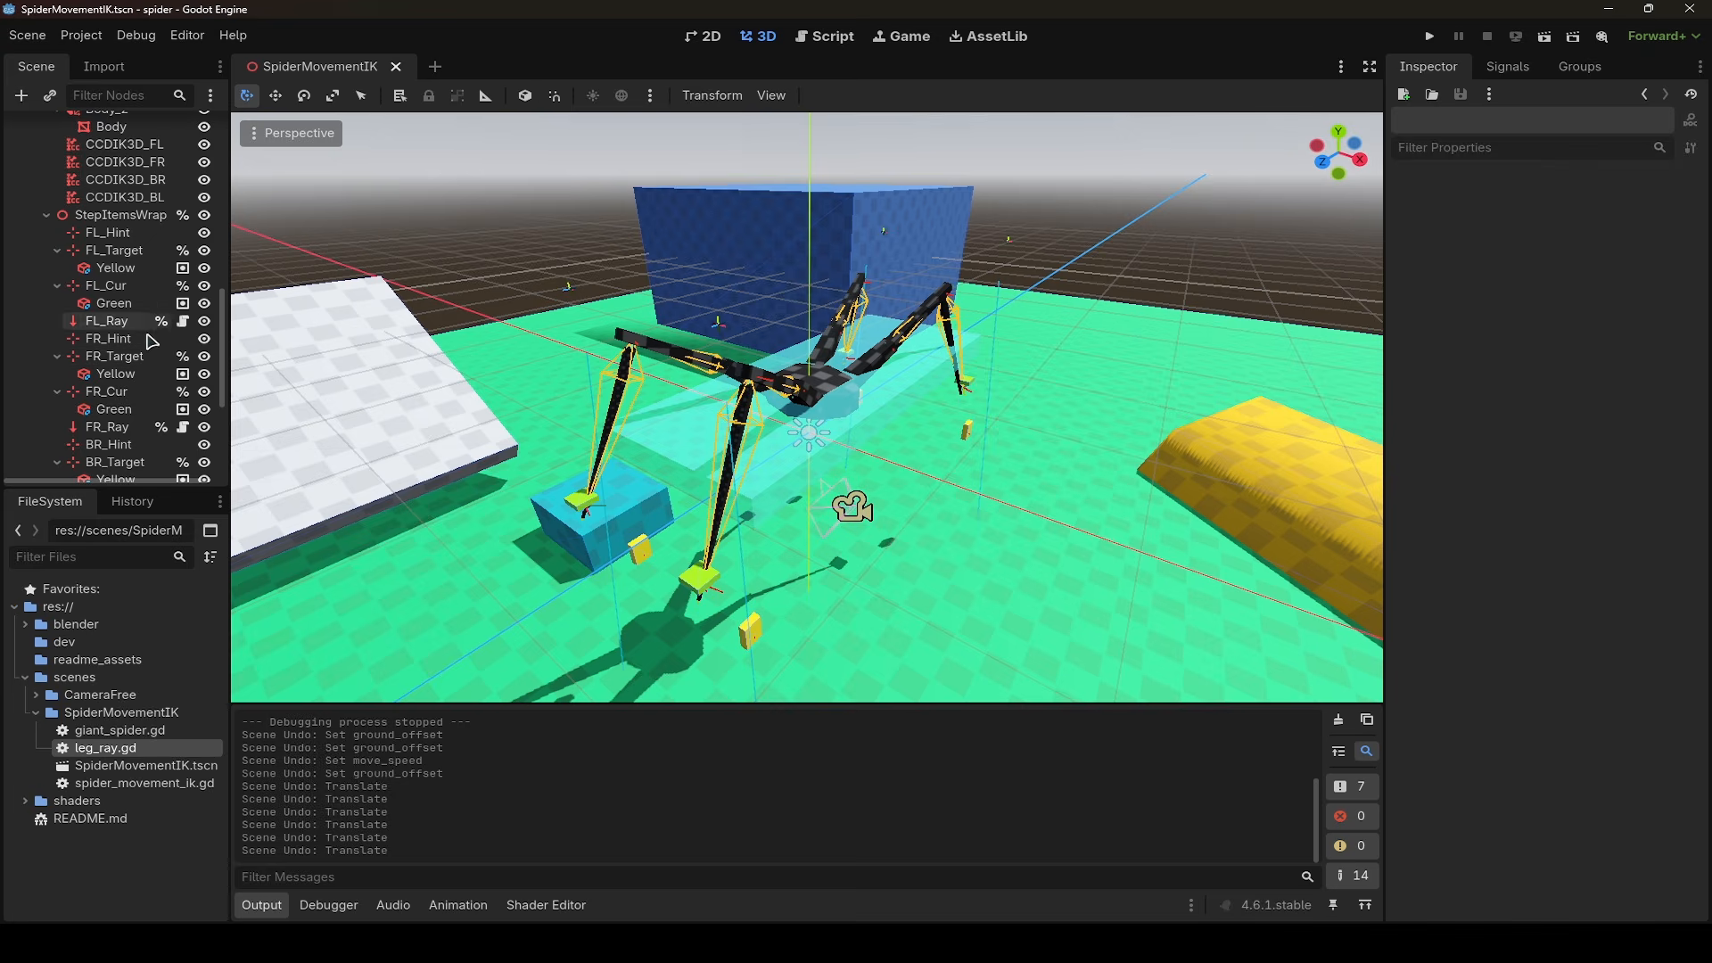
{"action": "double_click", "coordinate": [165, 749]}
{"action": "left_click_drag", "start_coordinate": [538, 166], "coordinate": [629, 283]}
{"action": "left_click", "coordinate": [650, 201]}
{"action": "left_click_drag", "start_coordinate": [590, 164], "coordinate": [767, 168]}
- Open the giant-spider node's script and examine the calls in _physics_process, highlighting process_body_position(delta)
{"action": "scroll", "coordinate": [78, 217], "scroll_direction": "up", "scroll_amount": 12}
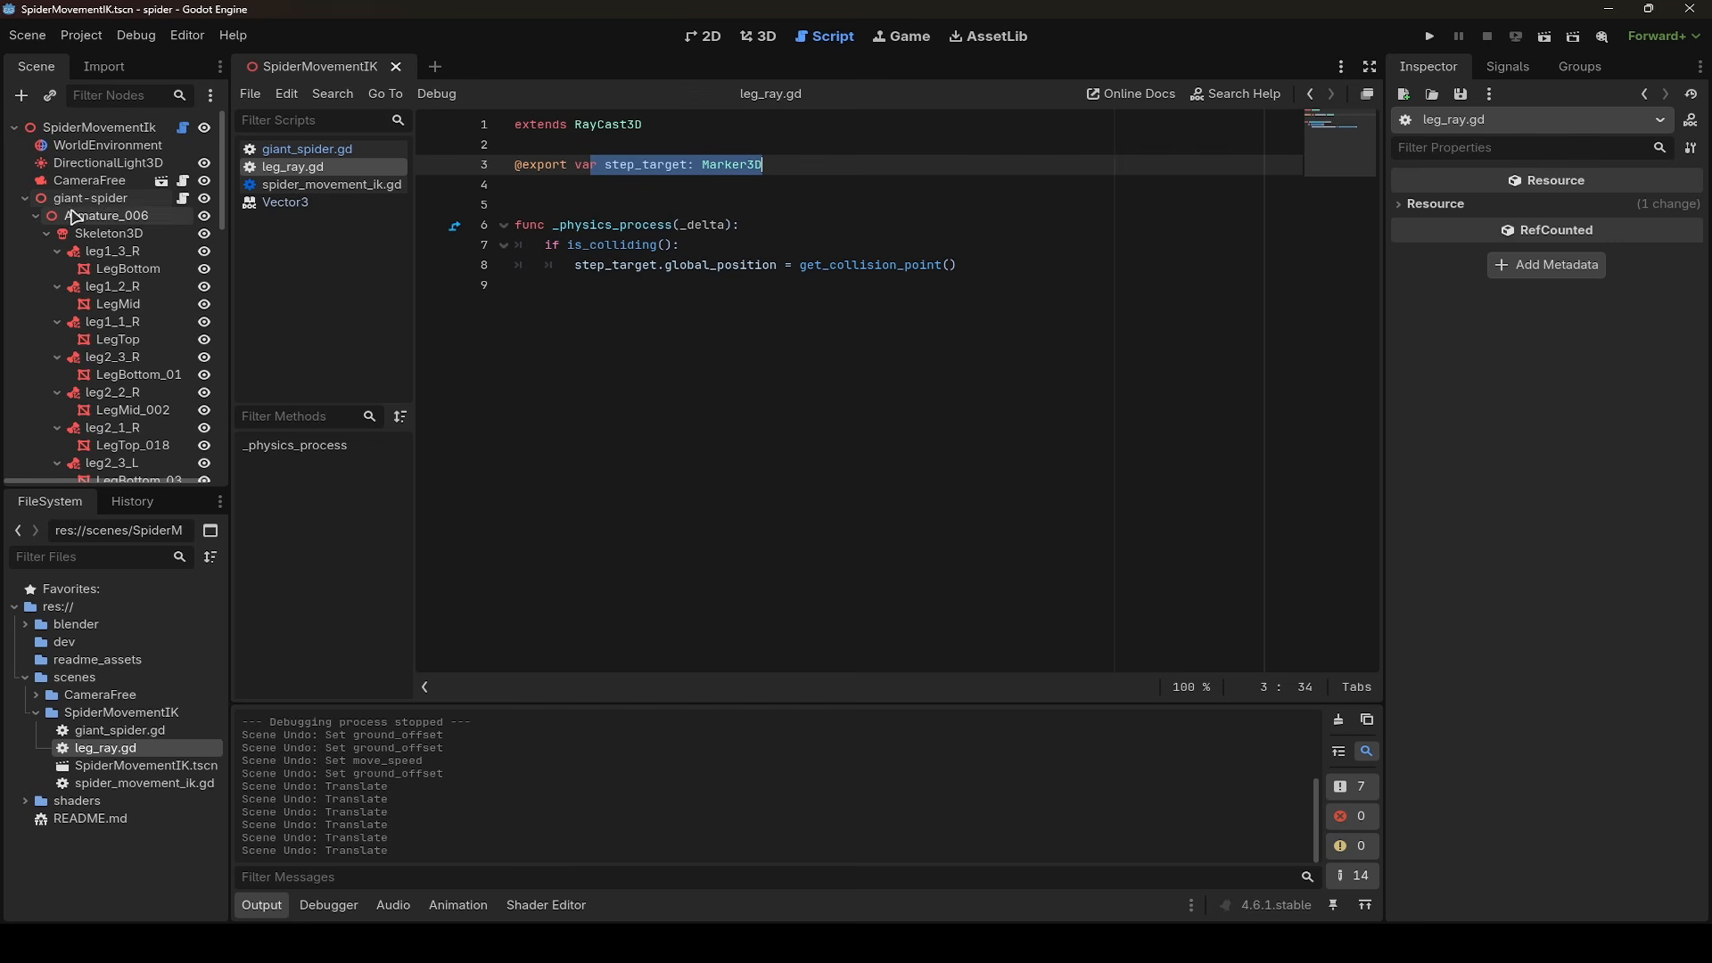
{"action": "left_click", "coordinate": [183, 199]}
{"action": "left_click_drag", "start_coordinate": [1383, 602], "coordinate": [1372, 317]}
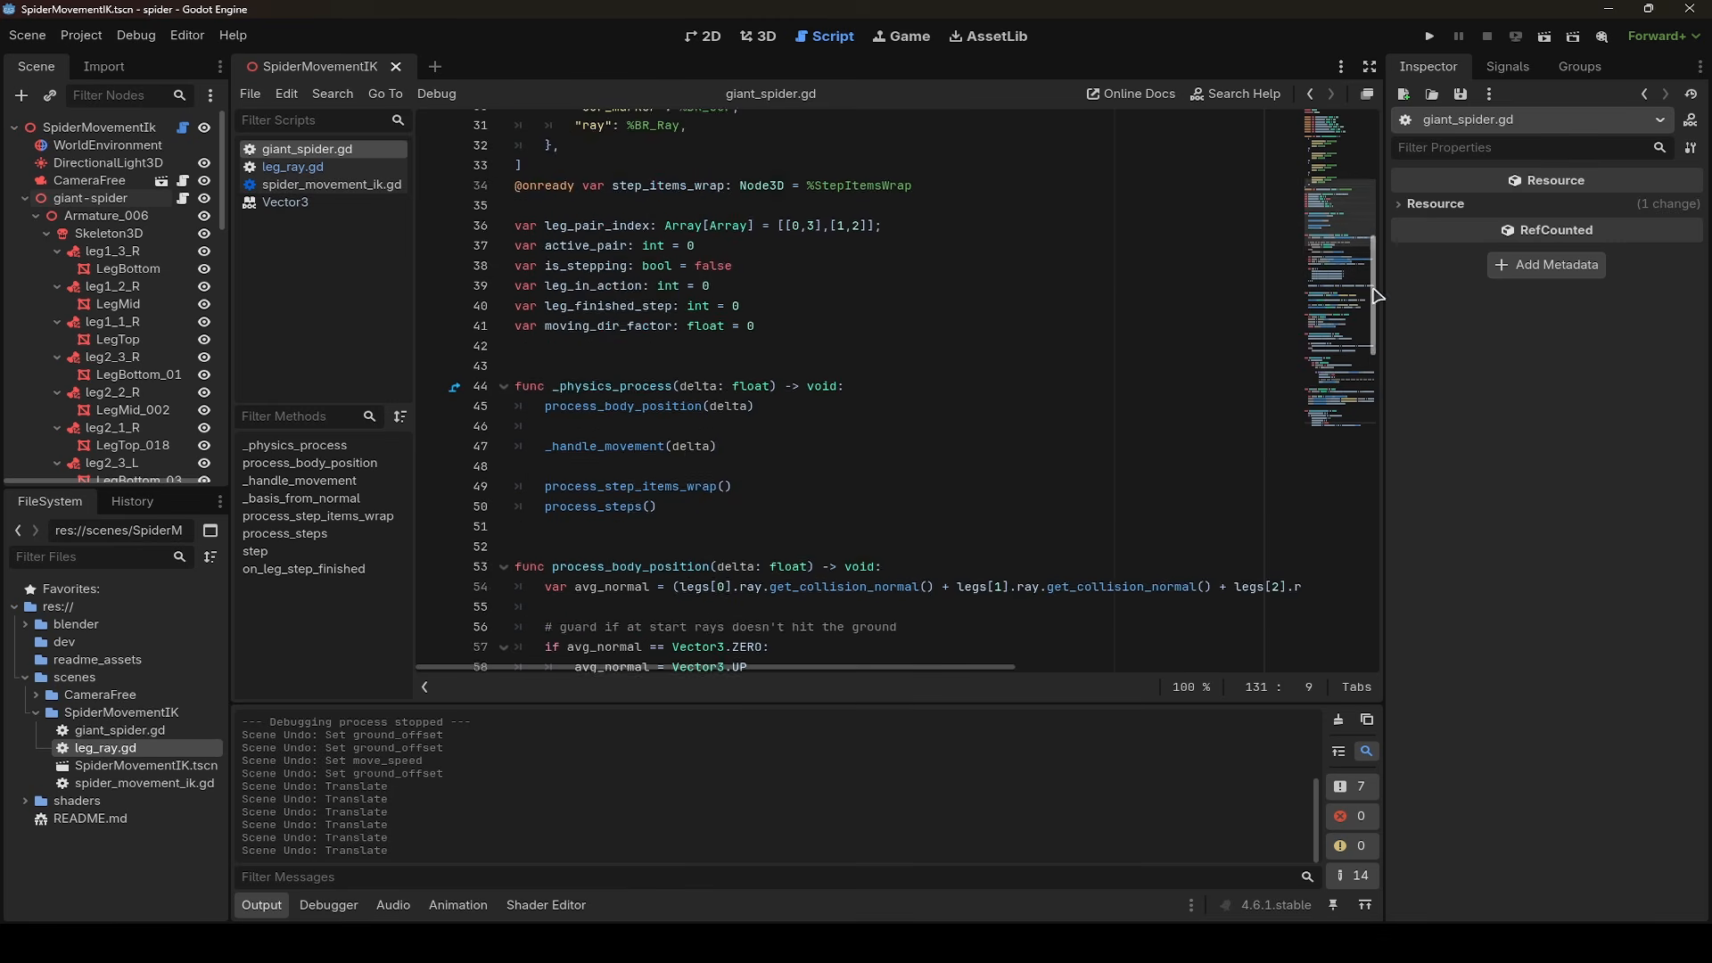
{"action": "scroll", "coordinate": [678, 392], "scroll_direction": "down", "scroll_amount": 1}
{"action": "left_click_drag", "start_coordinate": [546, 346], "coordinate": [718, 456]}
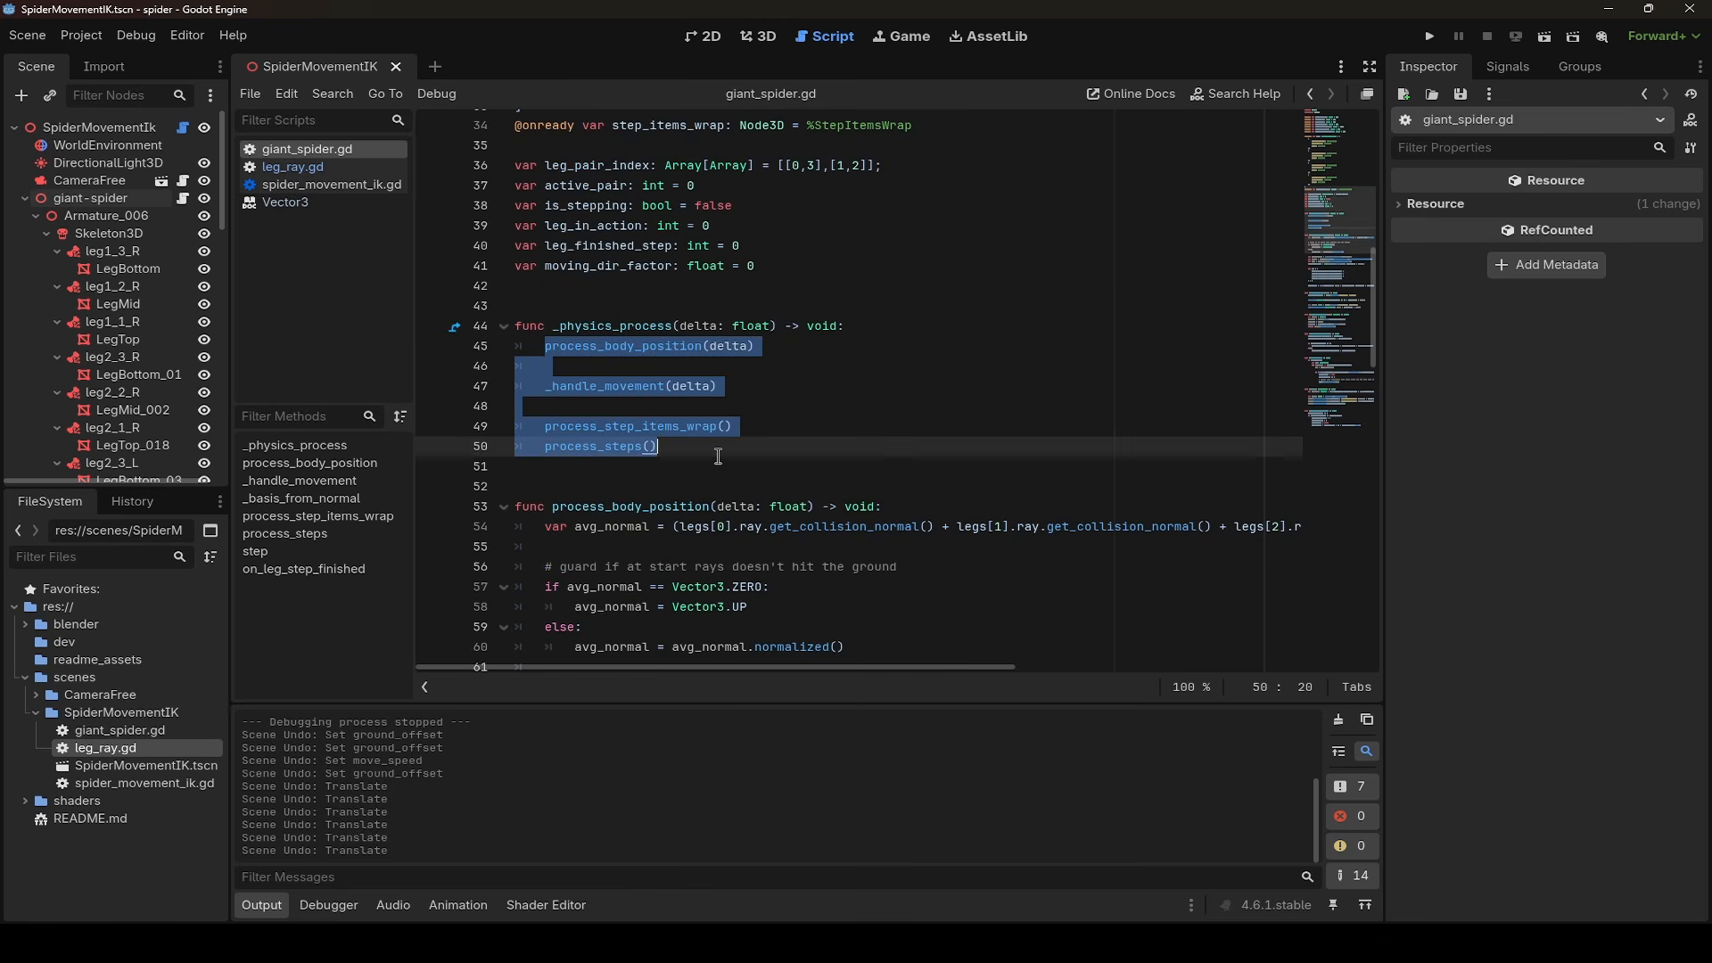
{"action": "left_click", "coordinate": [613, 374]}
{"action": "left_click_drag", "start_coordinate": [543, 346], "coordinate": [774, 350]}
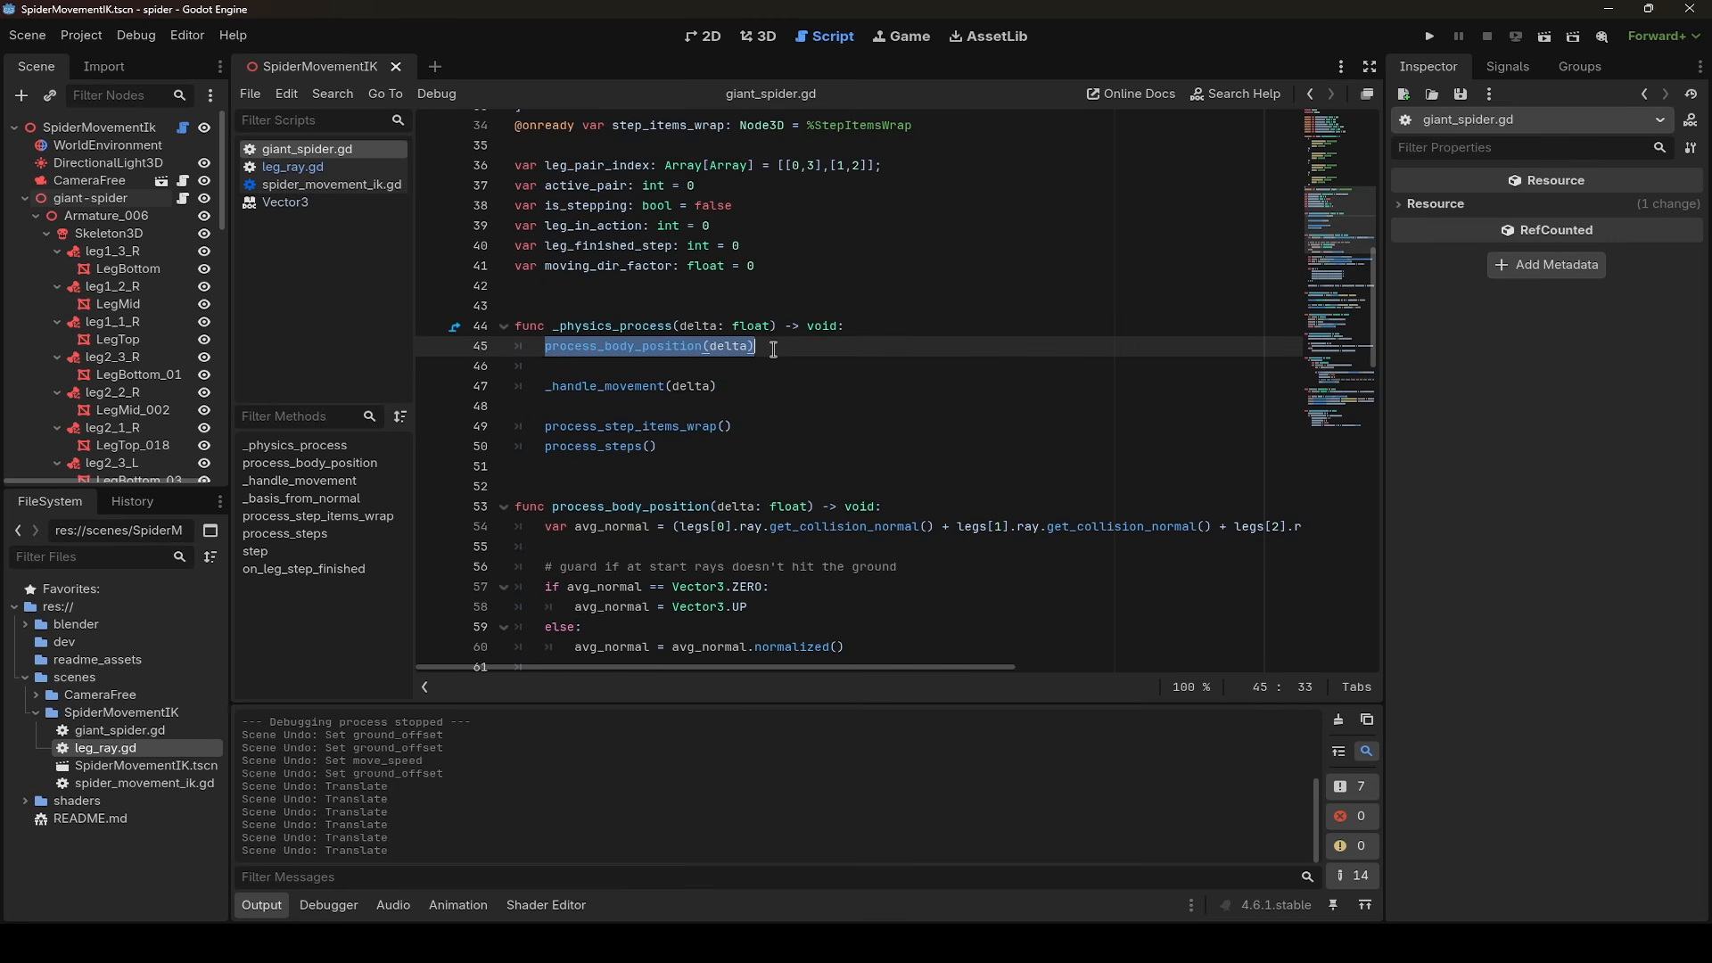
- Move the giant-spider node back and forth along the X axis in the 3D view, ending at about 3.75 m
{"action": "left_click", "coordinate": [772, 43]}
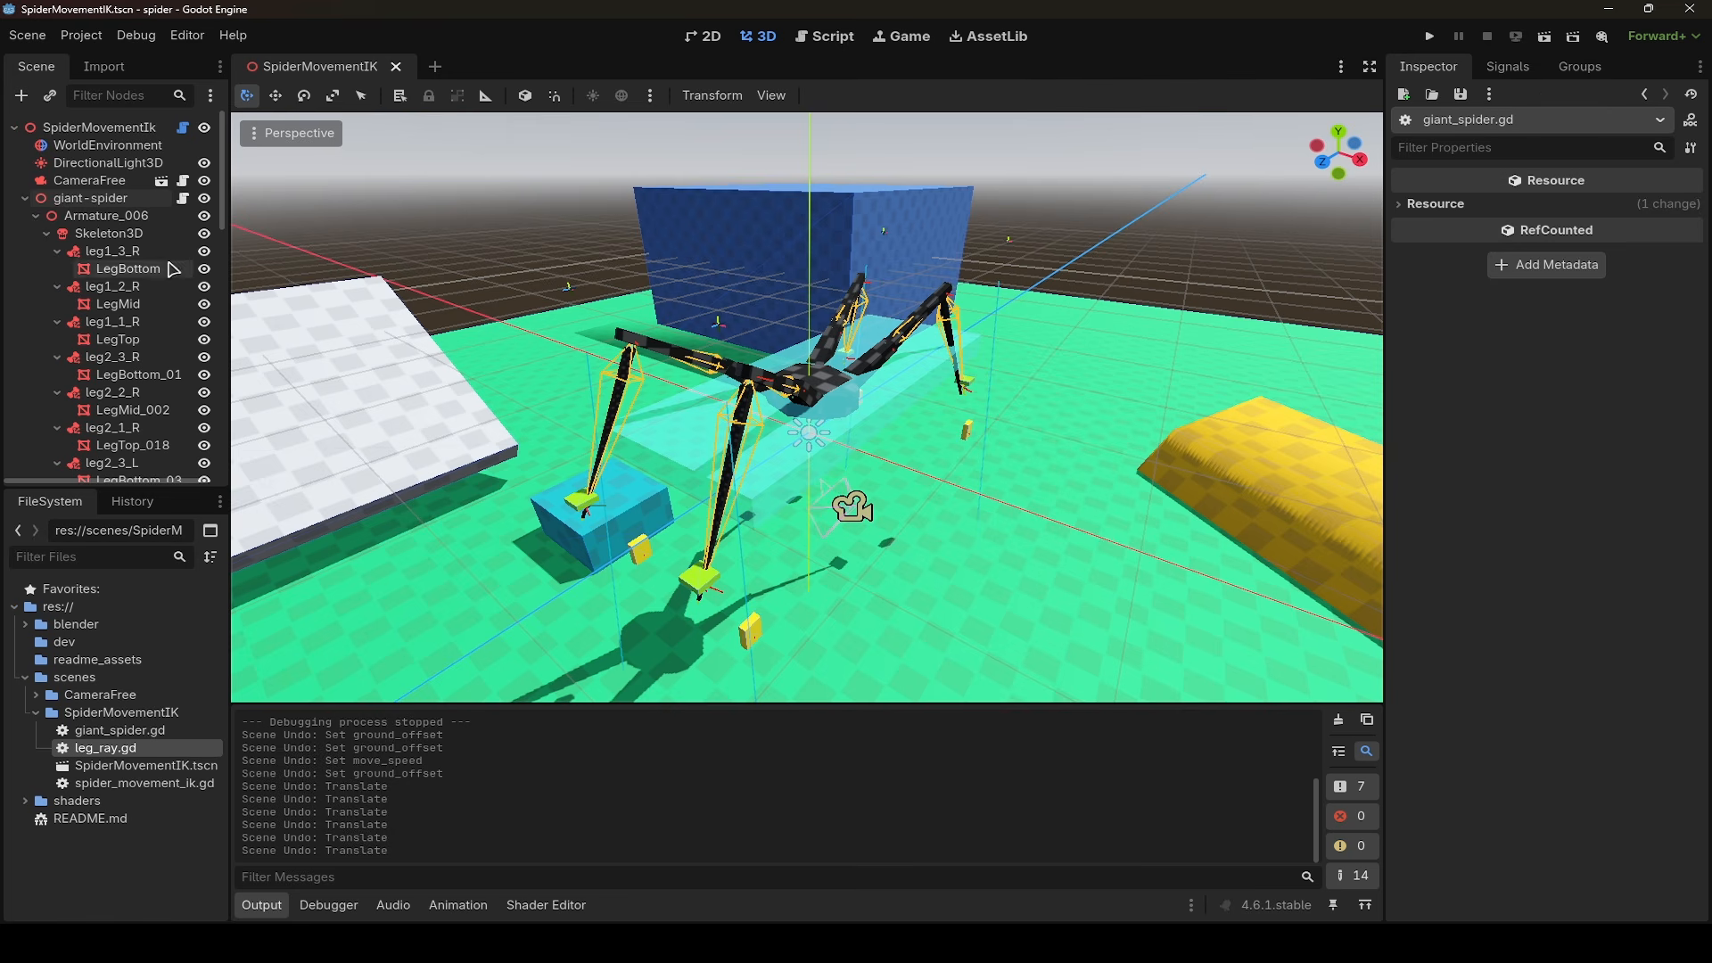
{"action": "left_click", "coordinate": [88, 202]}
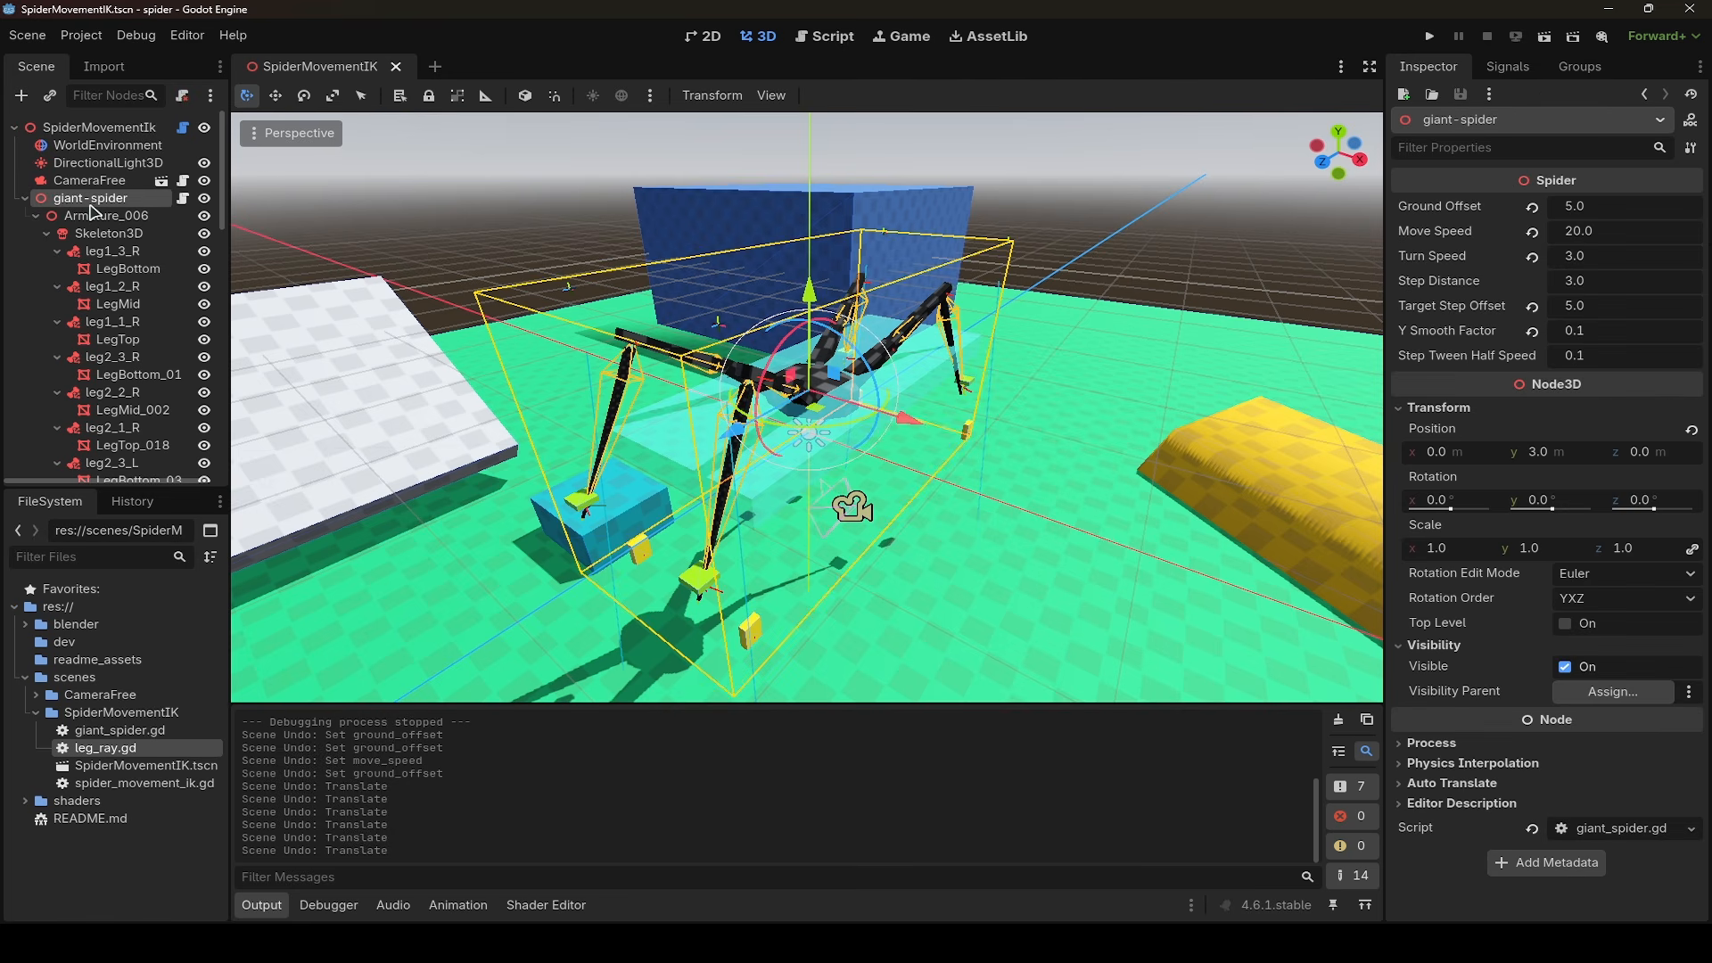
{"action": "left_click_drag", "start_coordinate": [917, 423], "coordinate": [956, 419]}
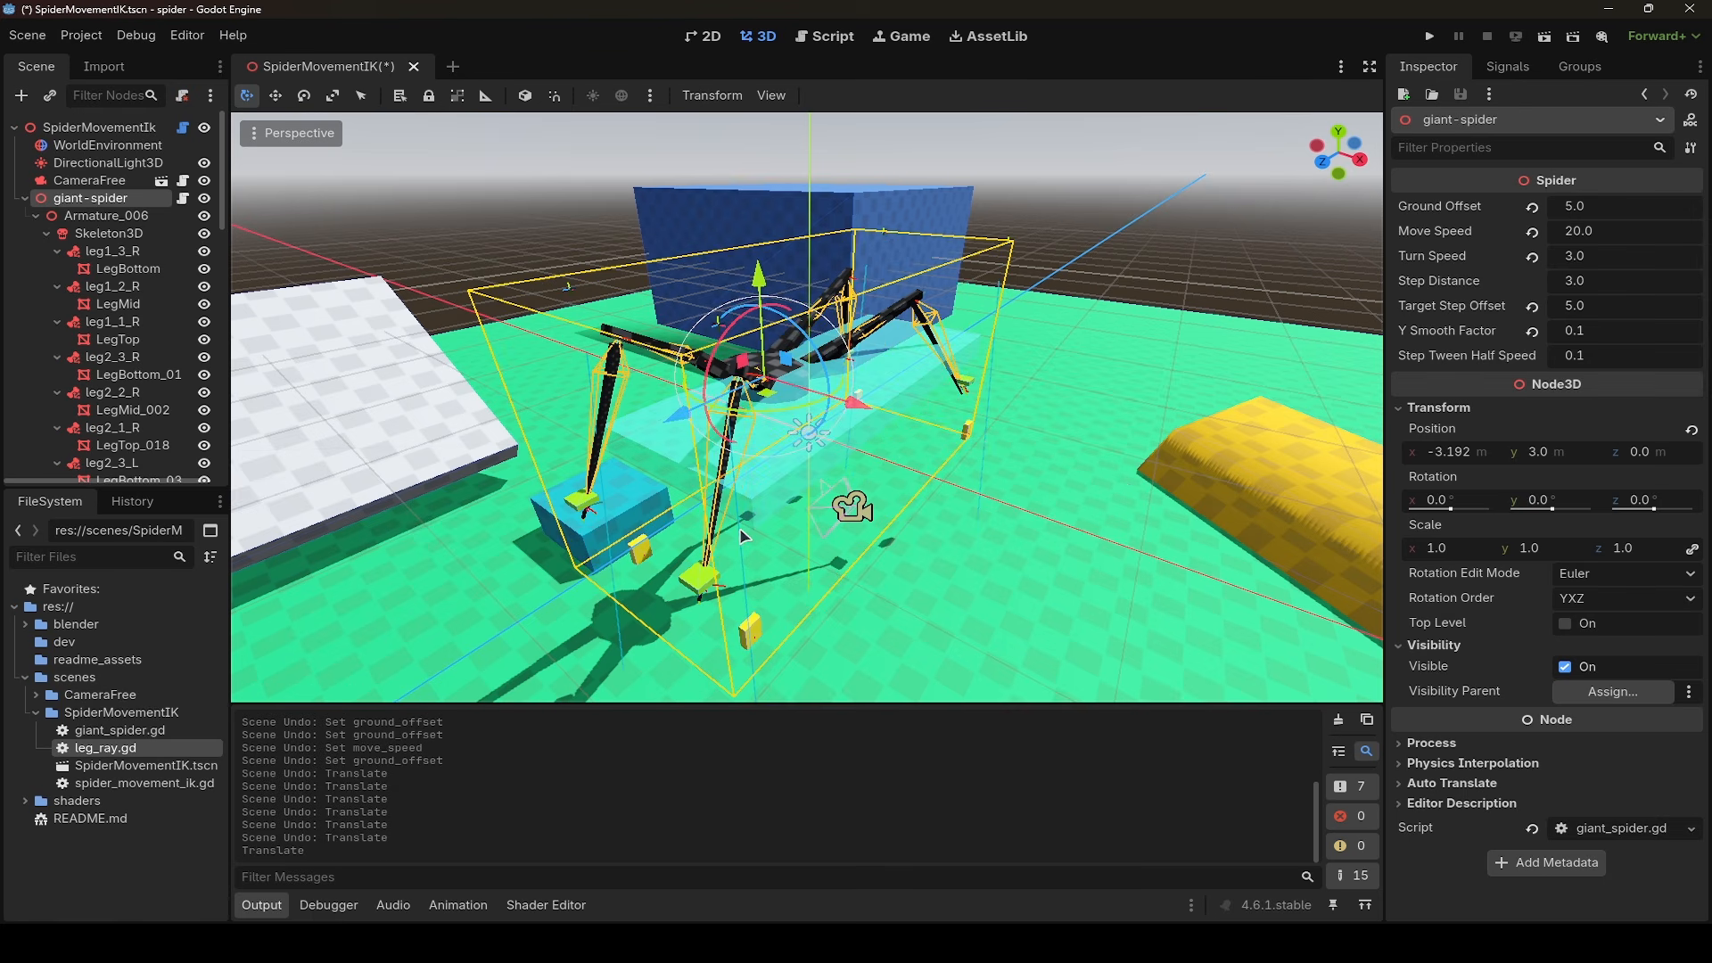
{"action": "left_click_drag", "start_coordinate": [853, 403], "coordinate": [979, 441]}
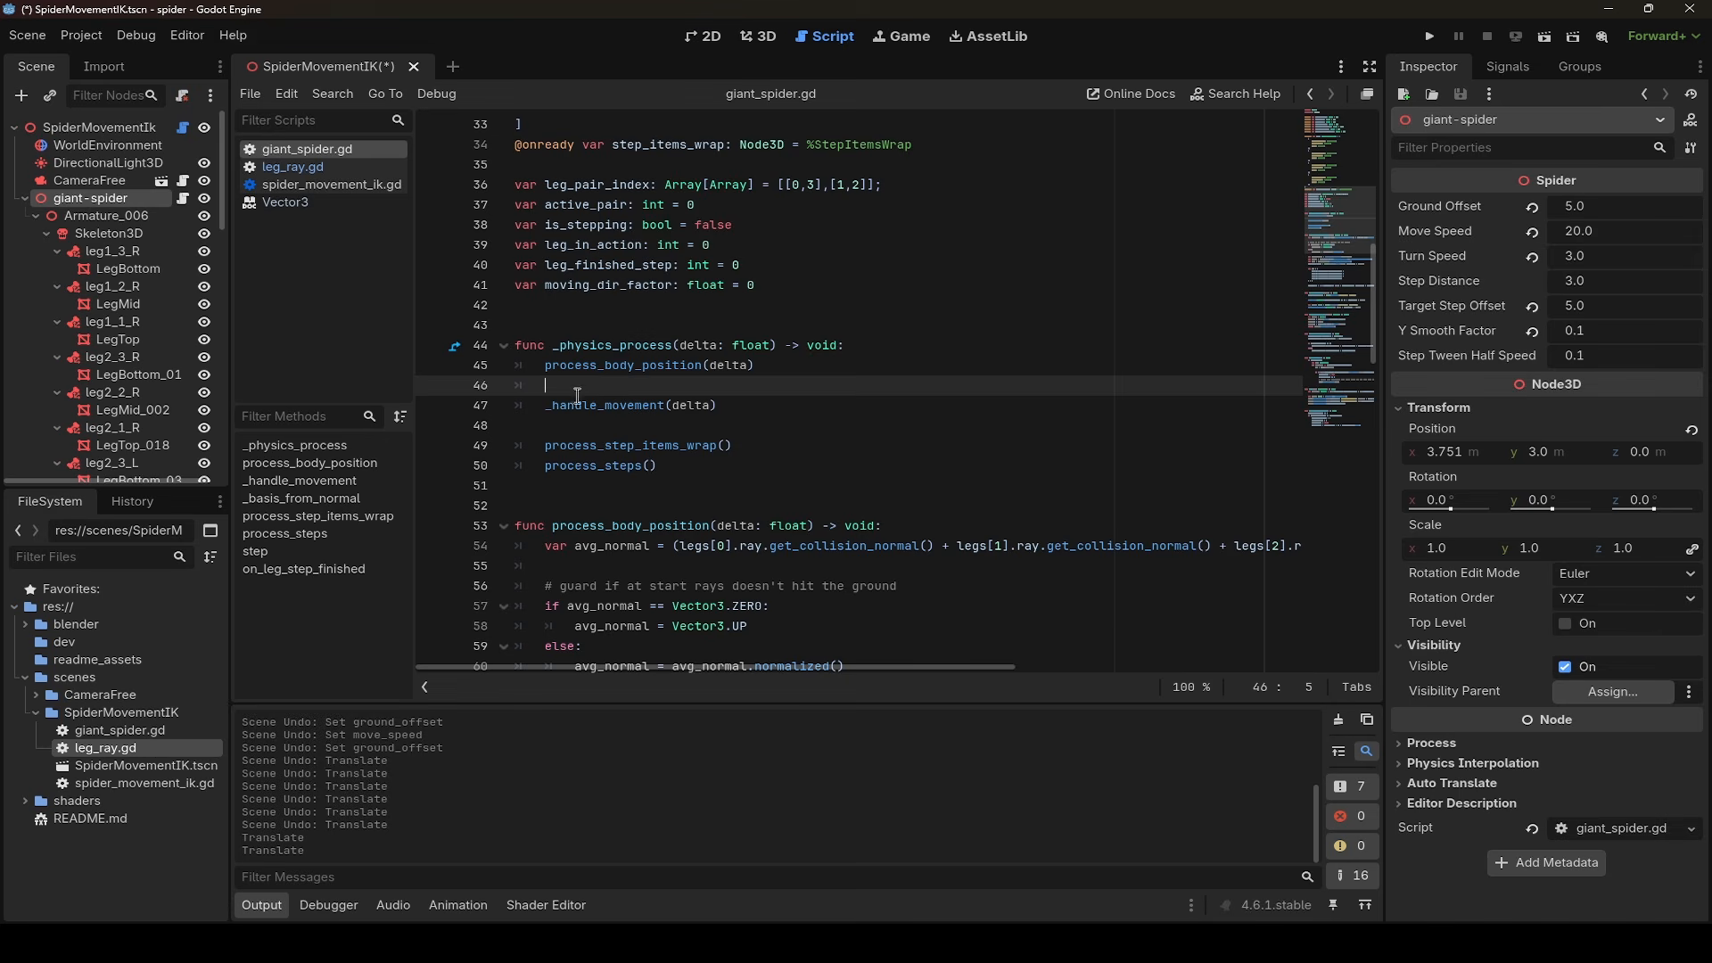
- Examine the _handle_movement(delta) and process_step_items_wrap() calls in giant_spider.gd, and select the StepItemsWrap node they relate to
{"action": "left_click_drag", "start_coordinate": [544, 408], "coordinate": [747, 406]}
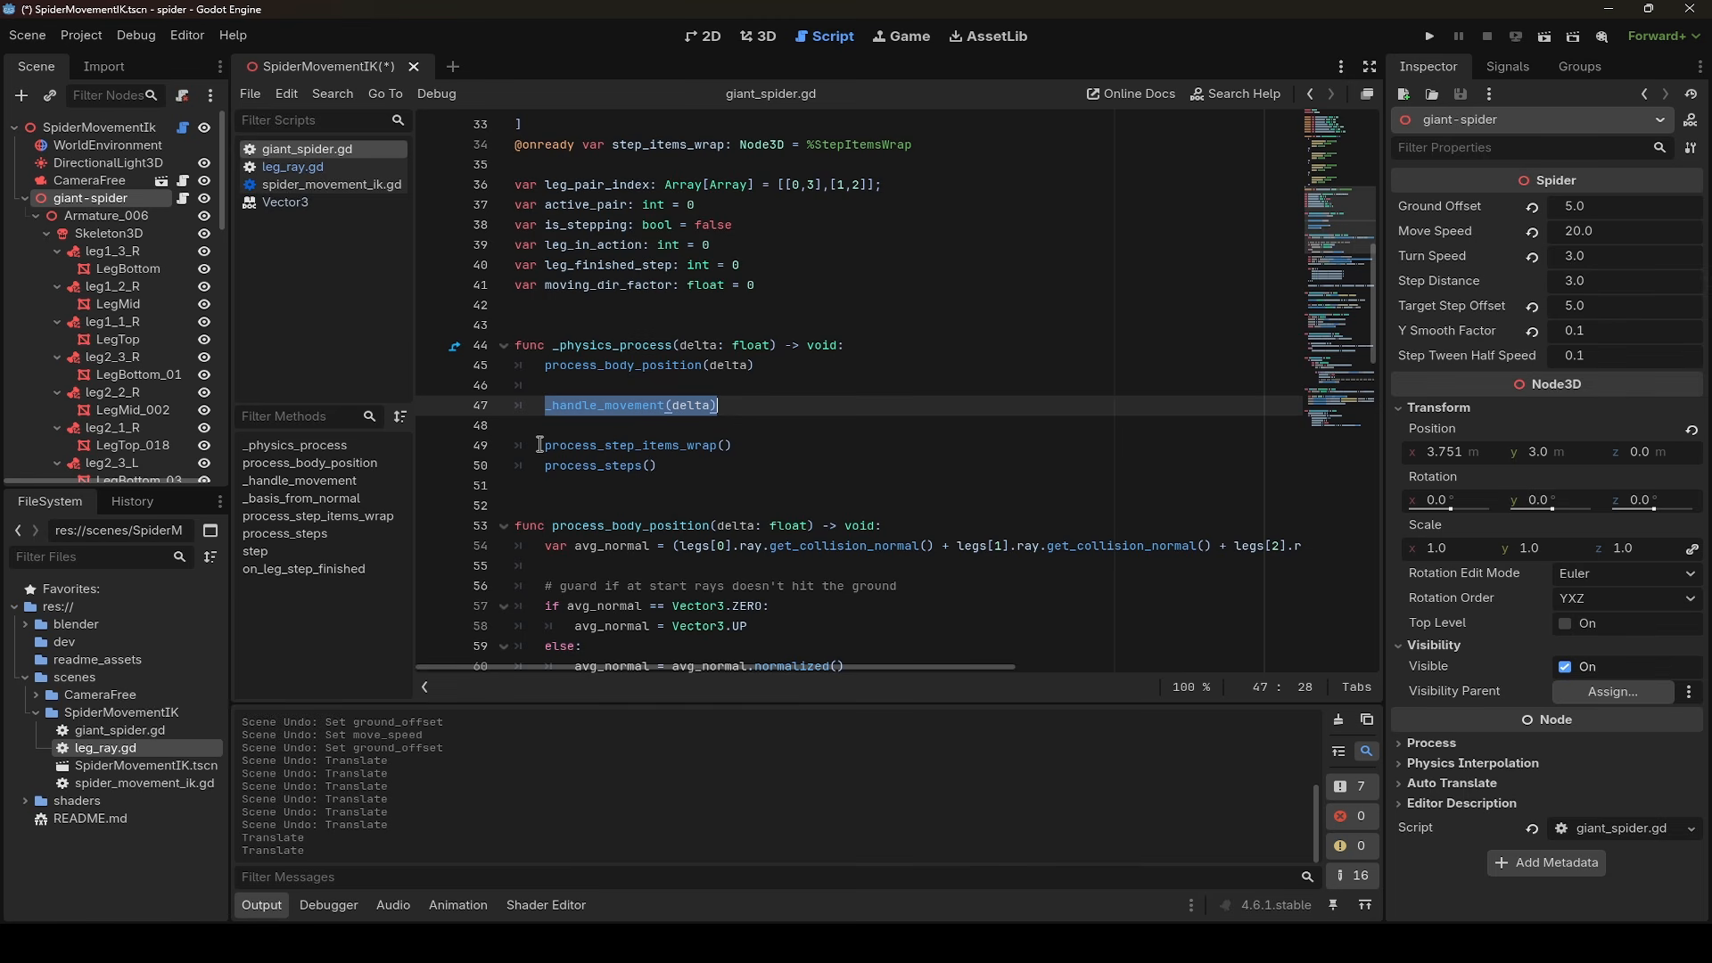
{"action": "left_click_drag", "start_coordinate": [539, 444], "coordinate": [738, 443]}
{"action": "scroll", "coordinate": [125, 268], "scroll_direction": "down", "scroll_amount": 10}
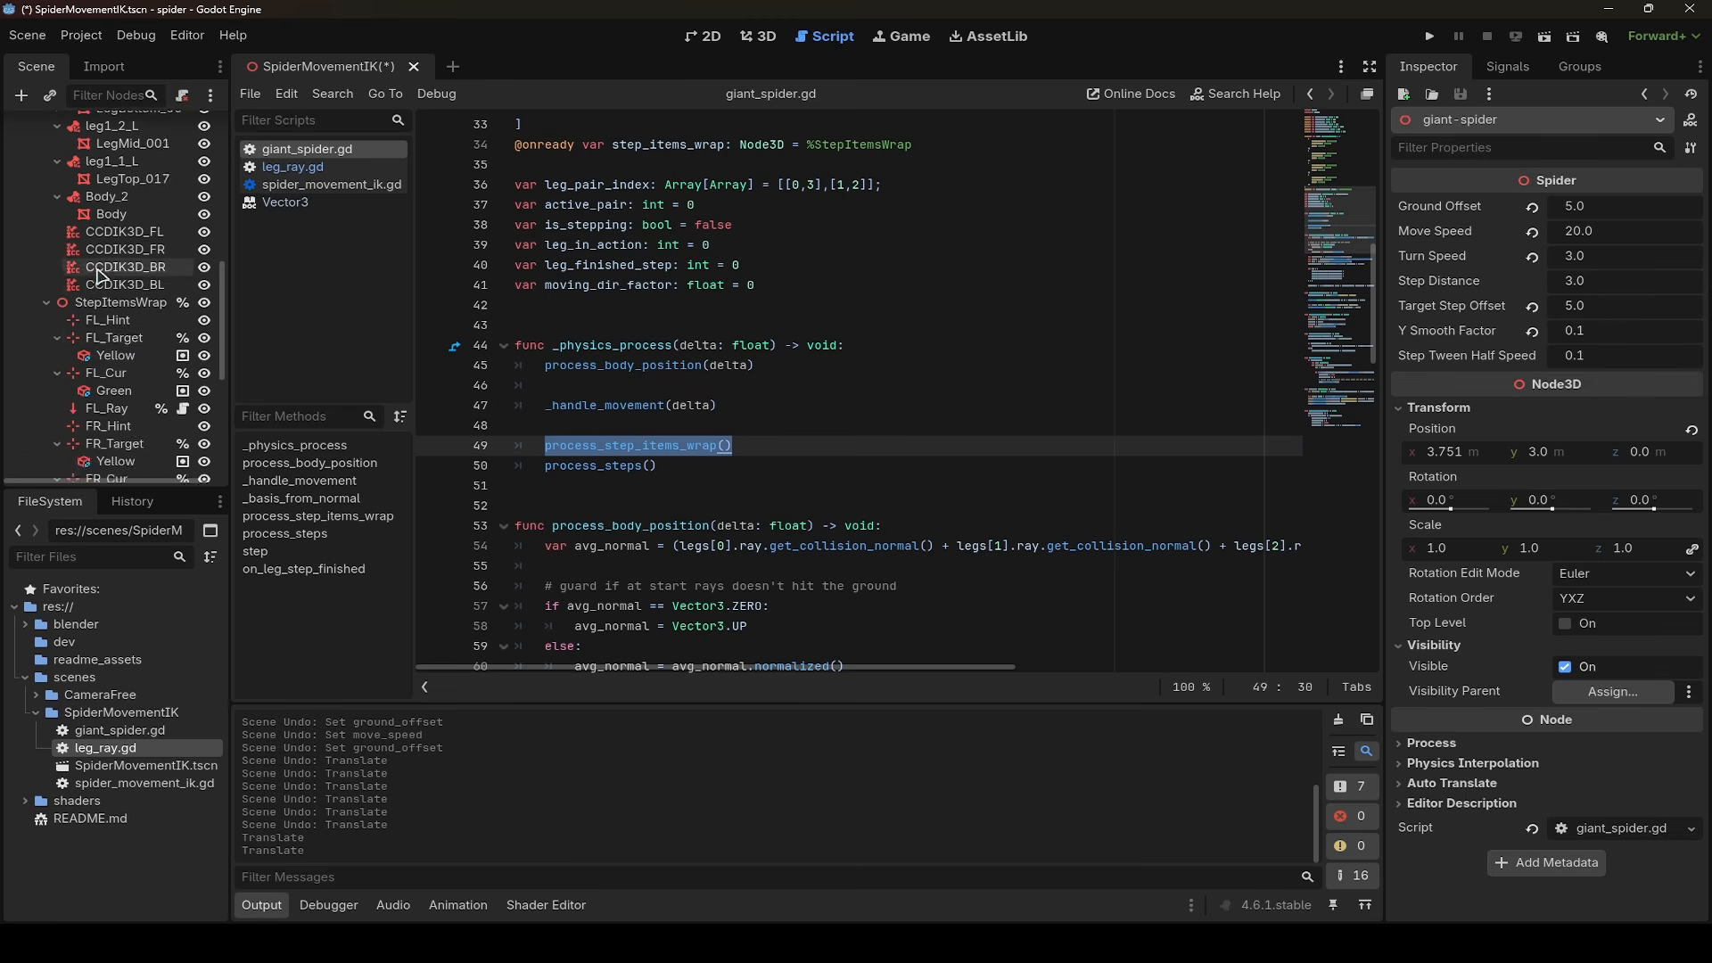
{"action": "left_click", "coordinate": [128, 219]}
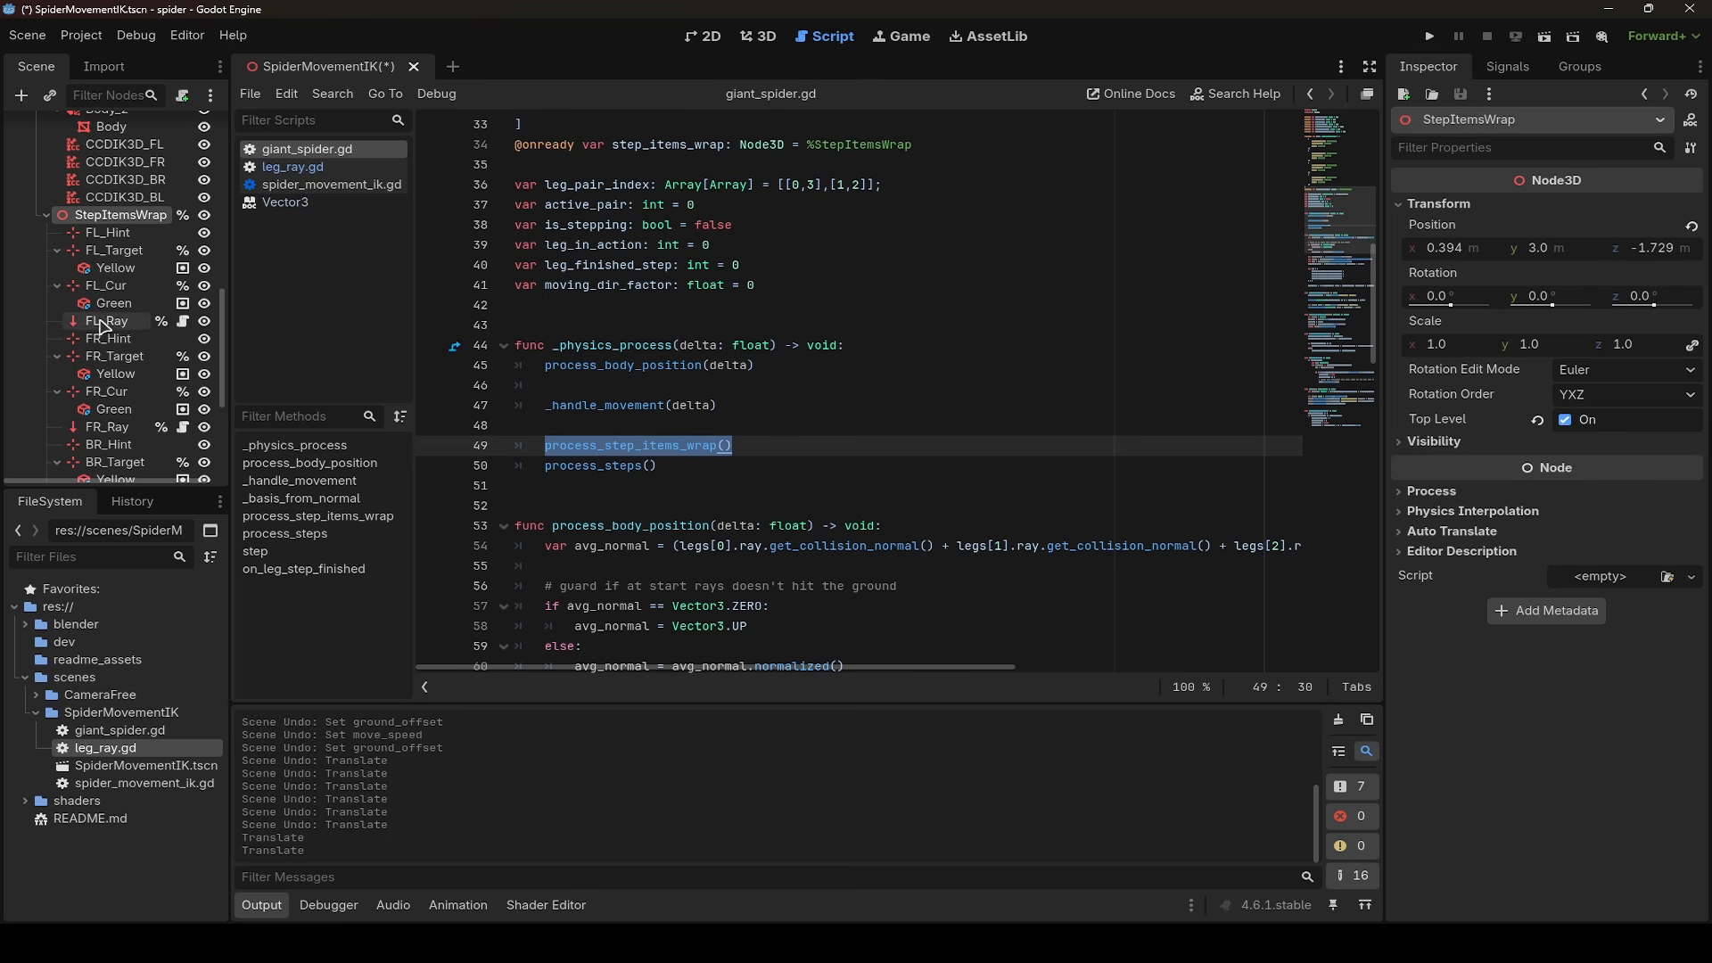
- Return to the 3D view and move the giant-spider node along the X axis to about 4.4 m
{"action": "left_click", "coordinate": [759, 40]}
{"action": "left_click", "coordinate": [910, 428]}
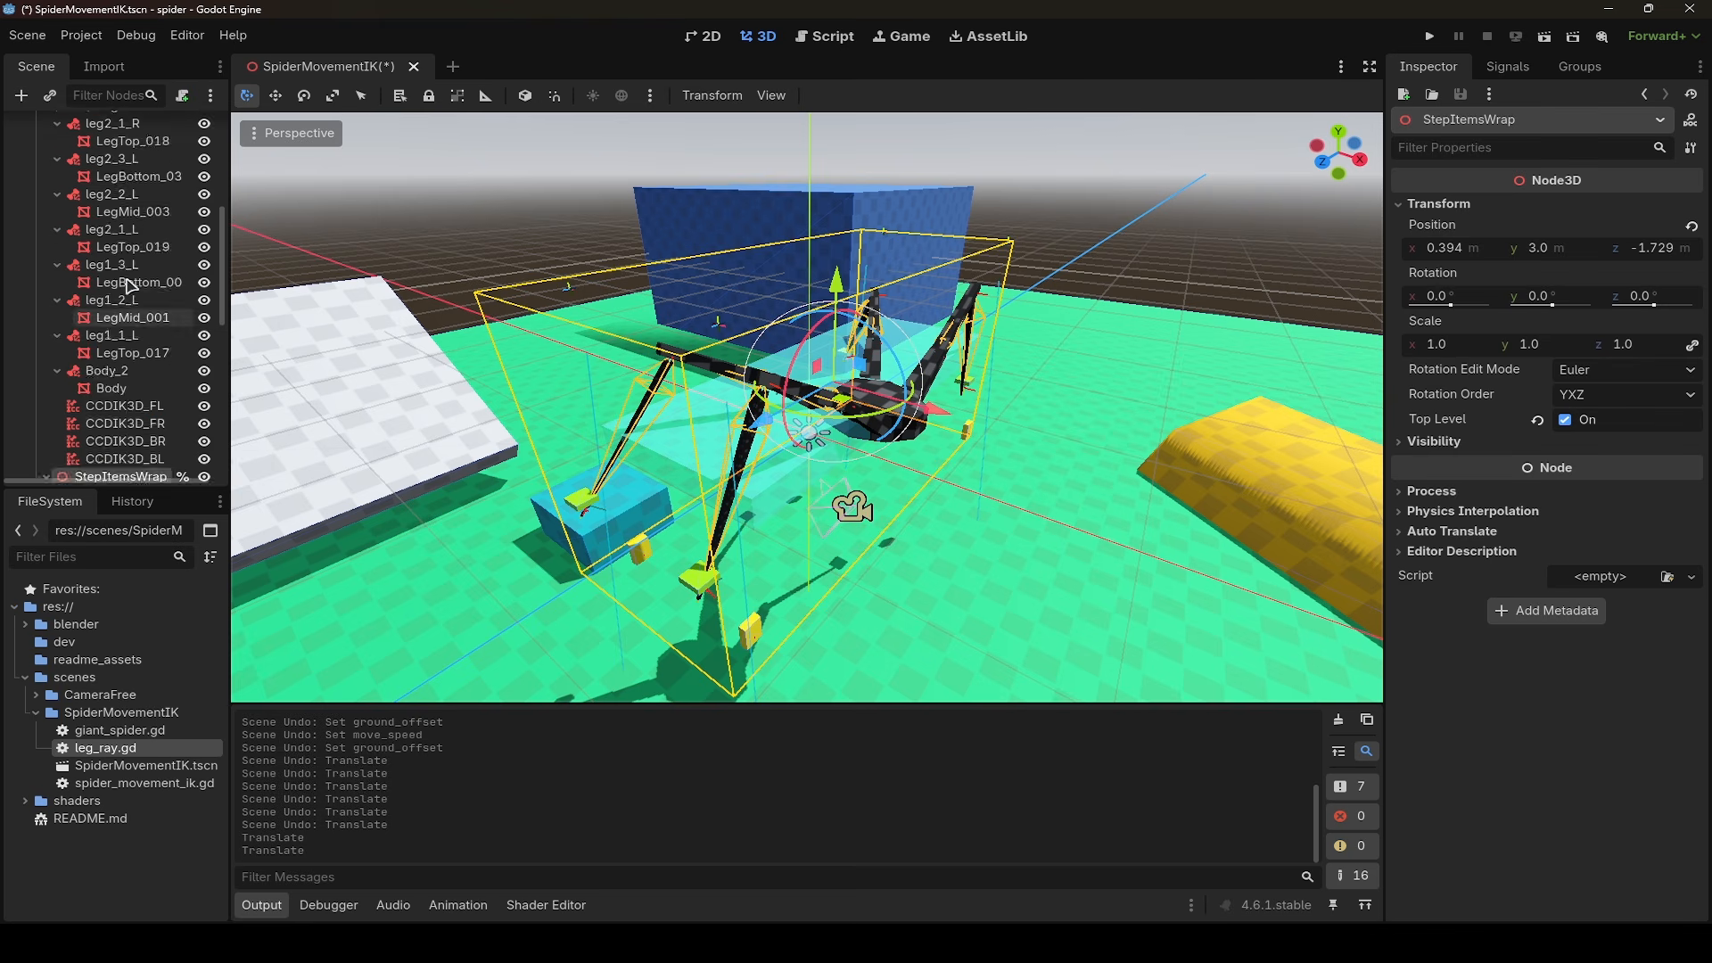
{"action": "left_click_drag", "start_coordinate": [910, 428], "coordinate": [776, 451]}
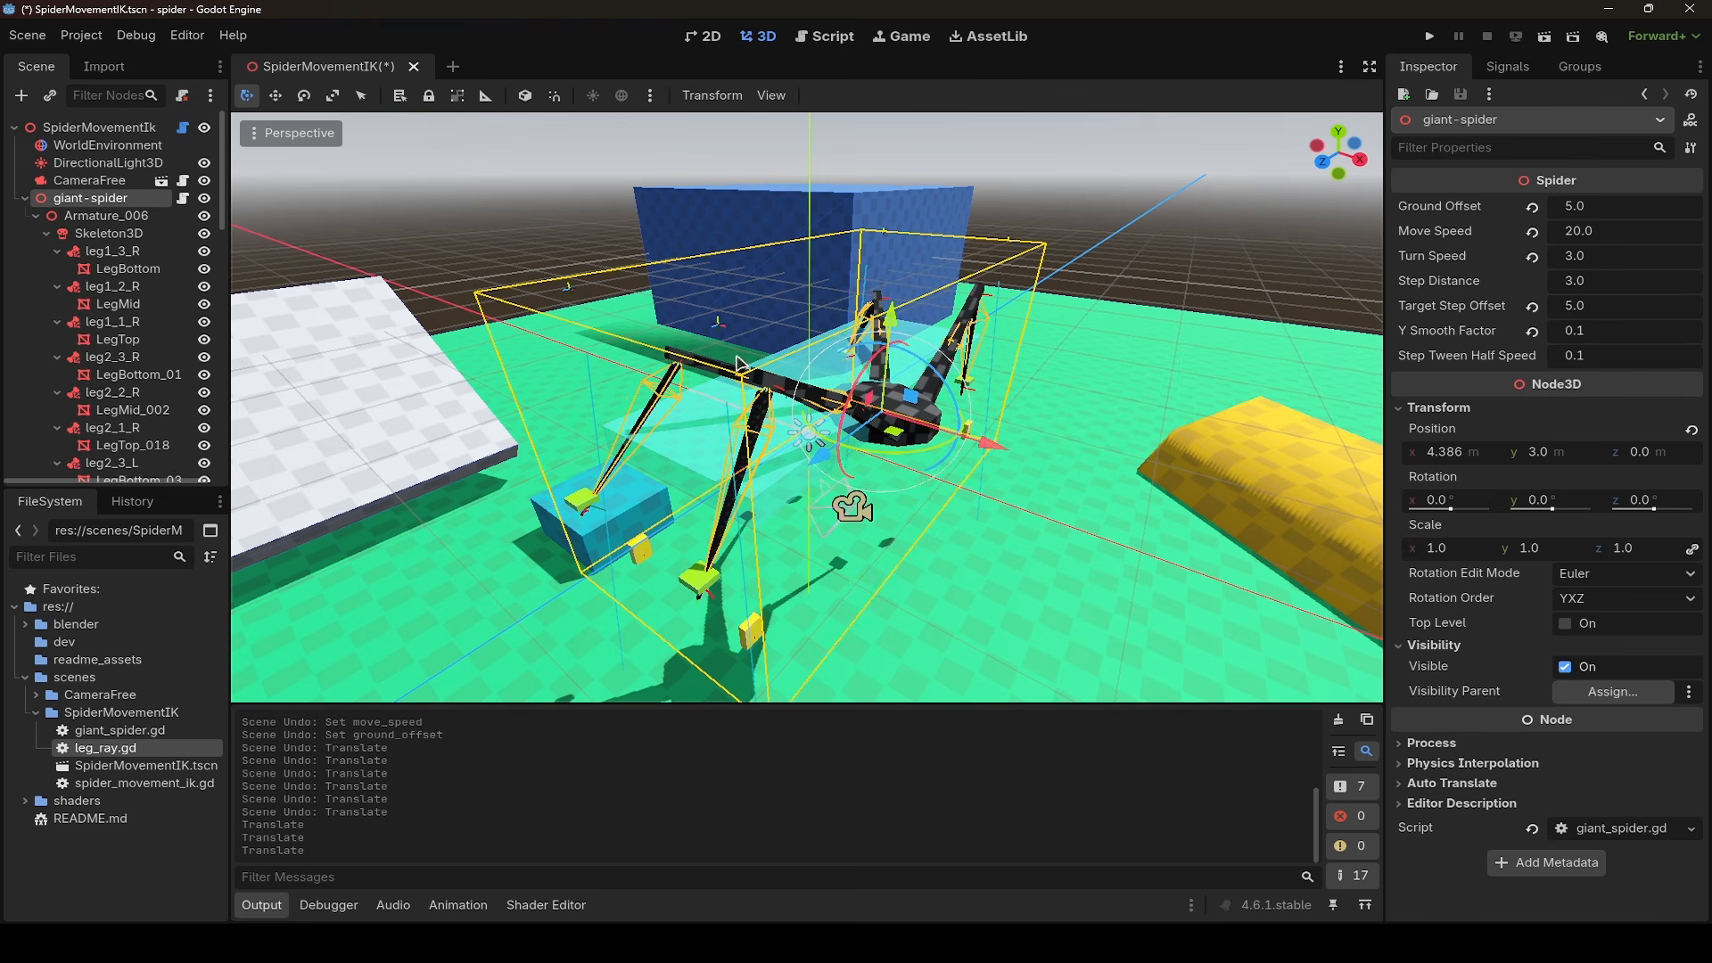
- Move the StepItemsWrap node along the X axis to about 3.2 m and turn off its Top Level option
{"action": "scroll", "coordinate": [125, 294], "scroll_direction": "down", "scroll_amount": 5}
{"action": "left_click", "coordinate": [120, 215]}
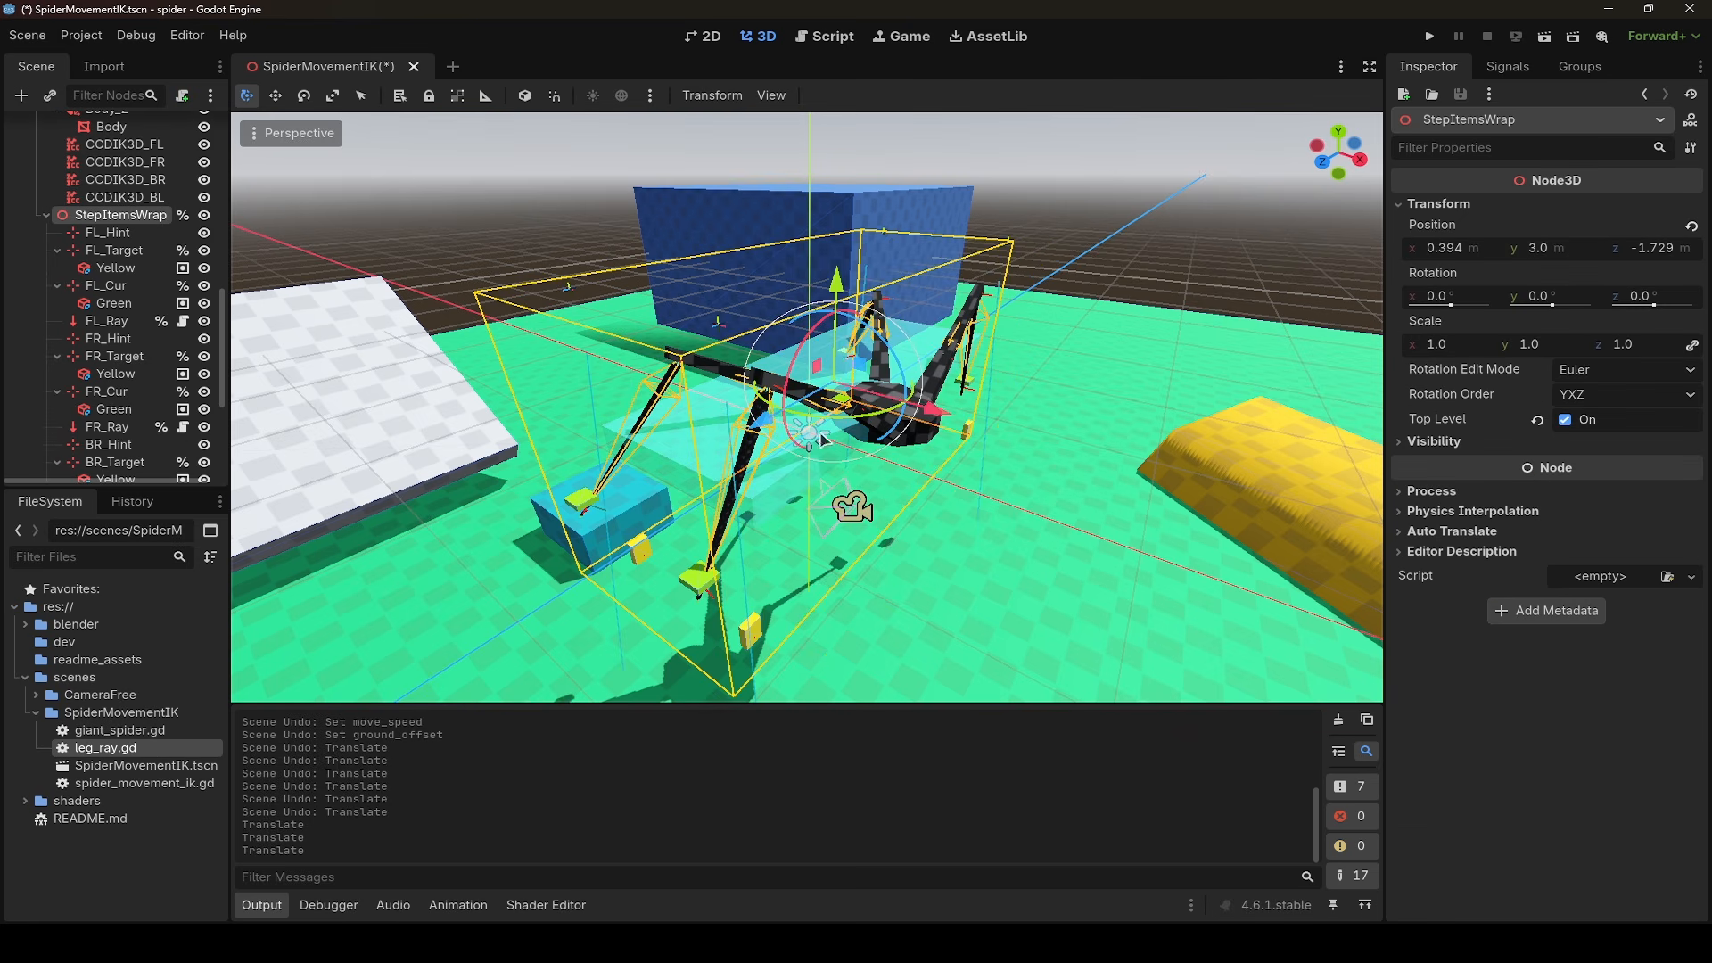
{"action": "left_click_drag", "start_coordinate": [941, 414], "coordinate": [1028, 458]}
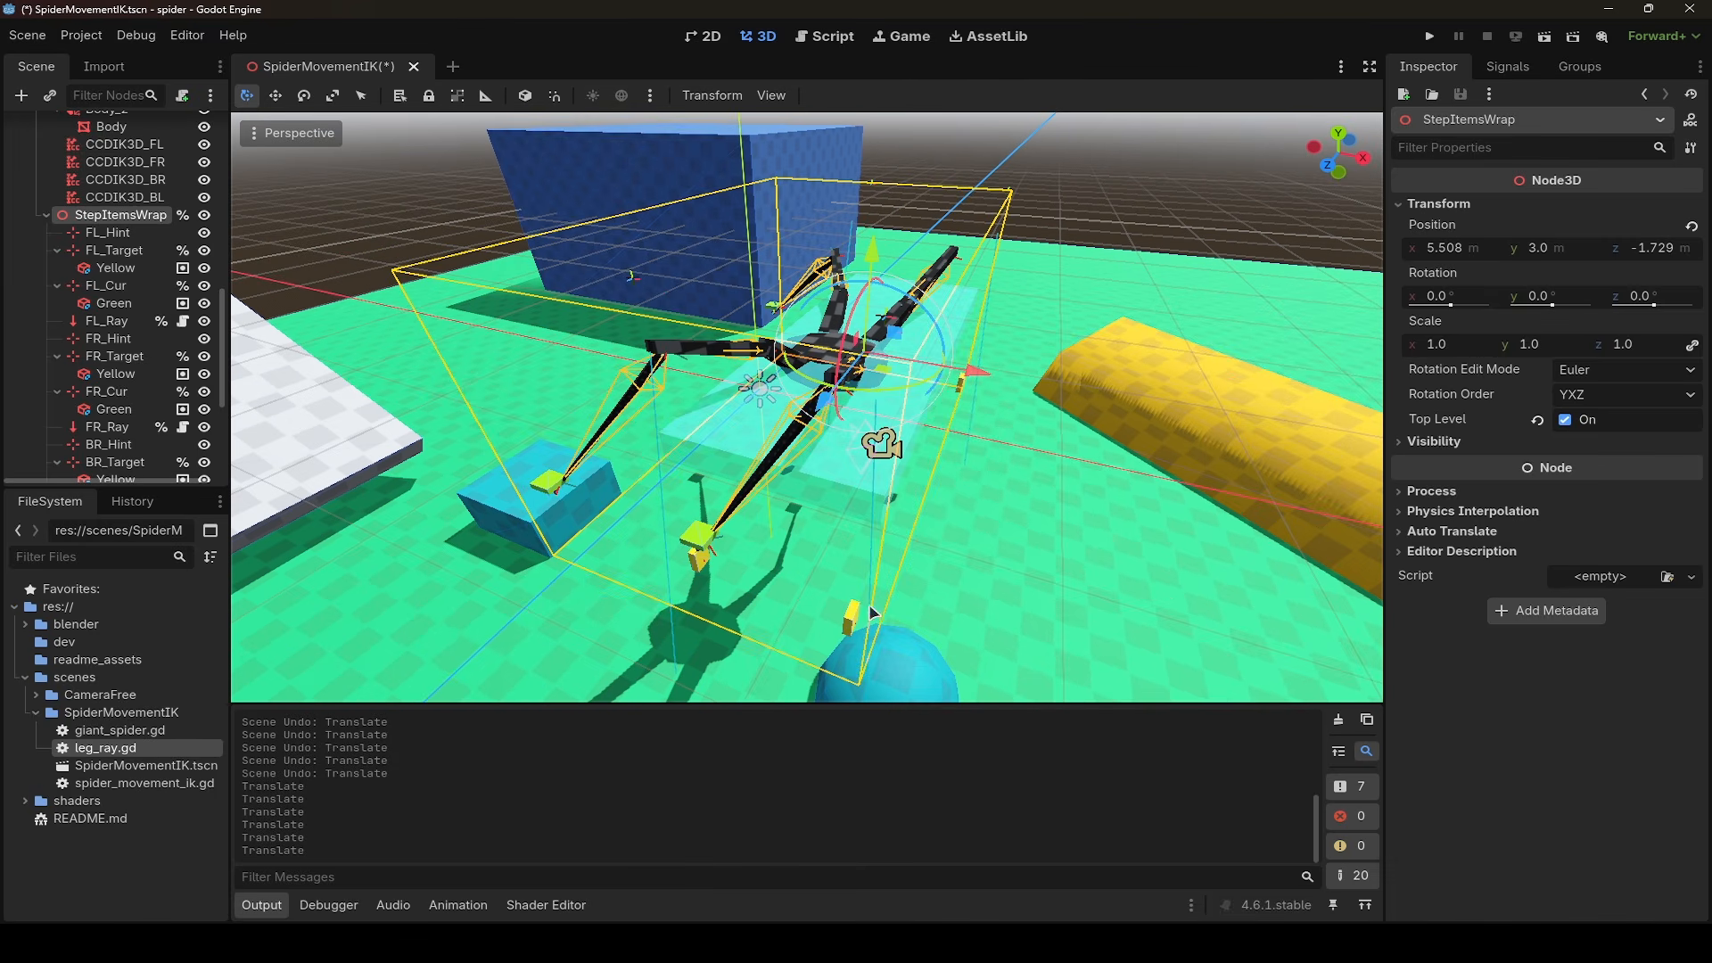
{"action": "left_click_drag", "start_coordinate": [974, 388], "coordinate": [972, 368]}
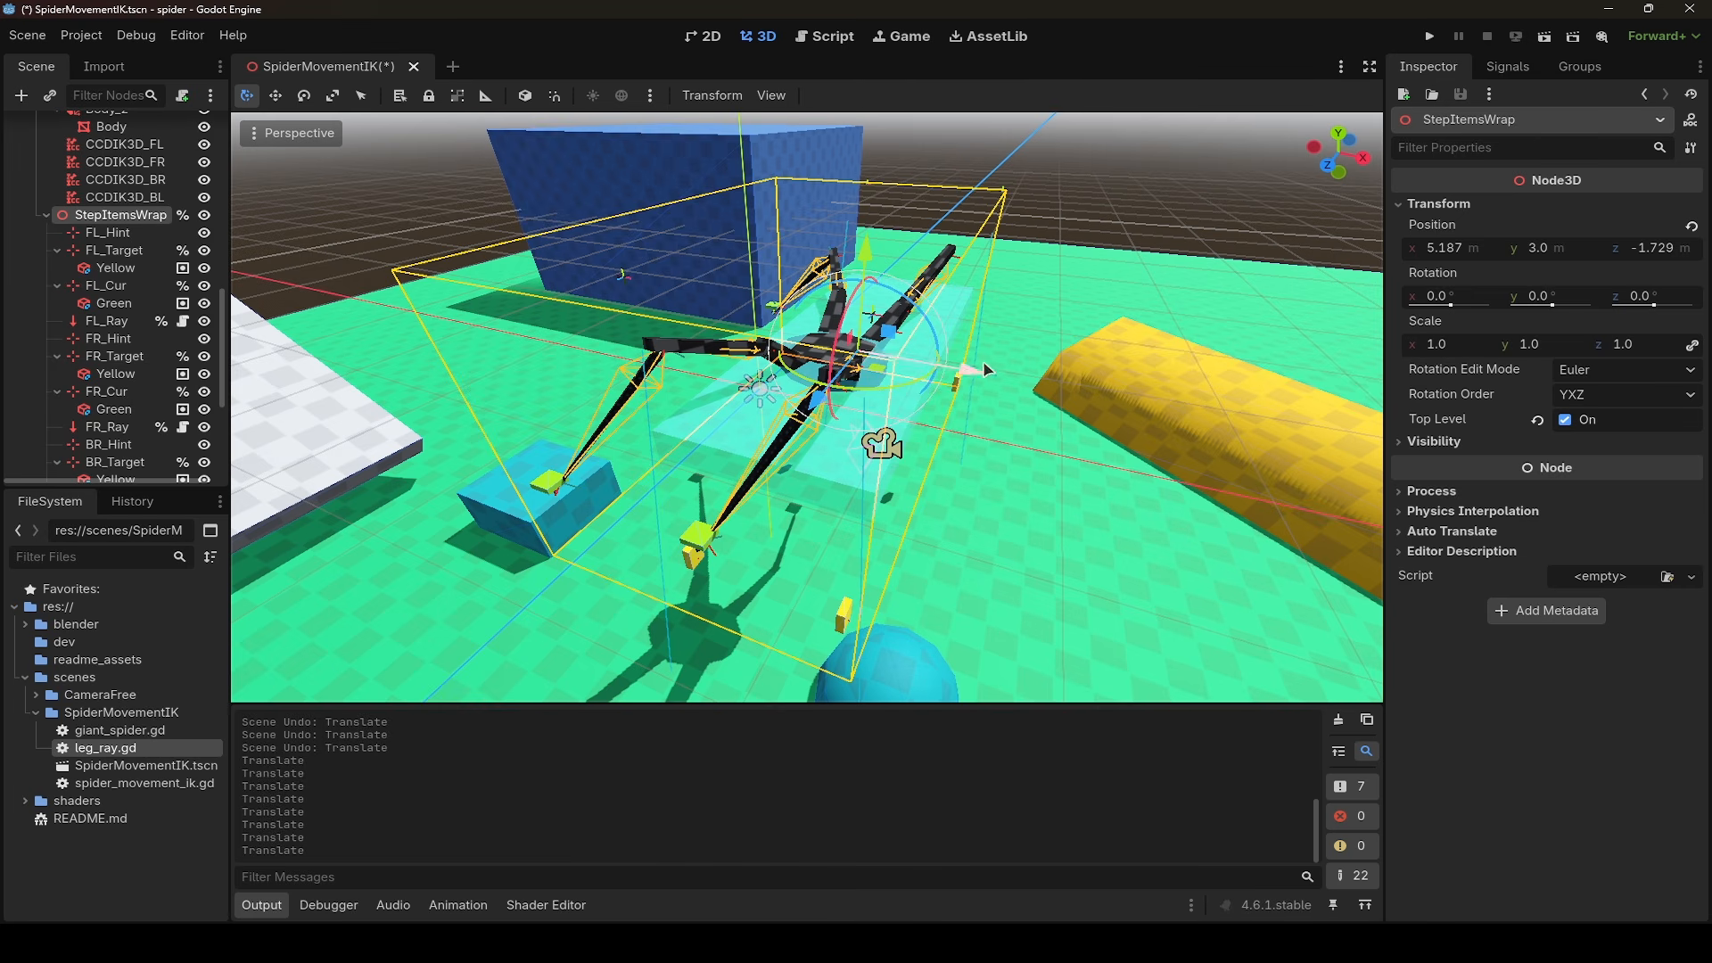
{"action": "left_click_drag", "start_coordinate": [986, 369], "coordinate": [920, 388]}
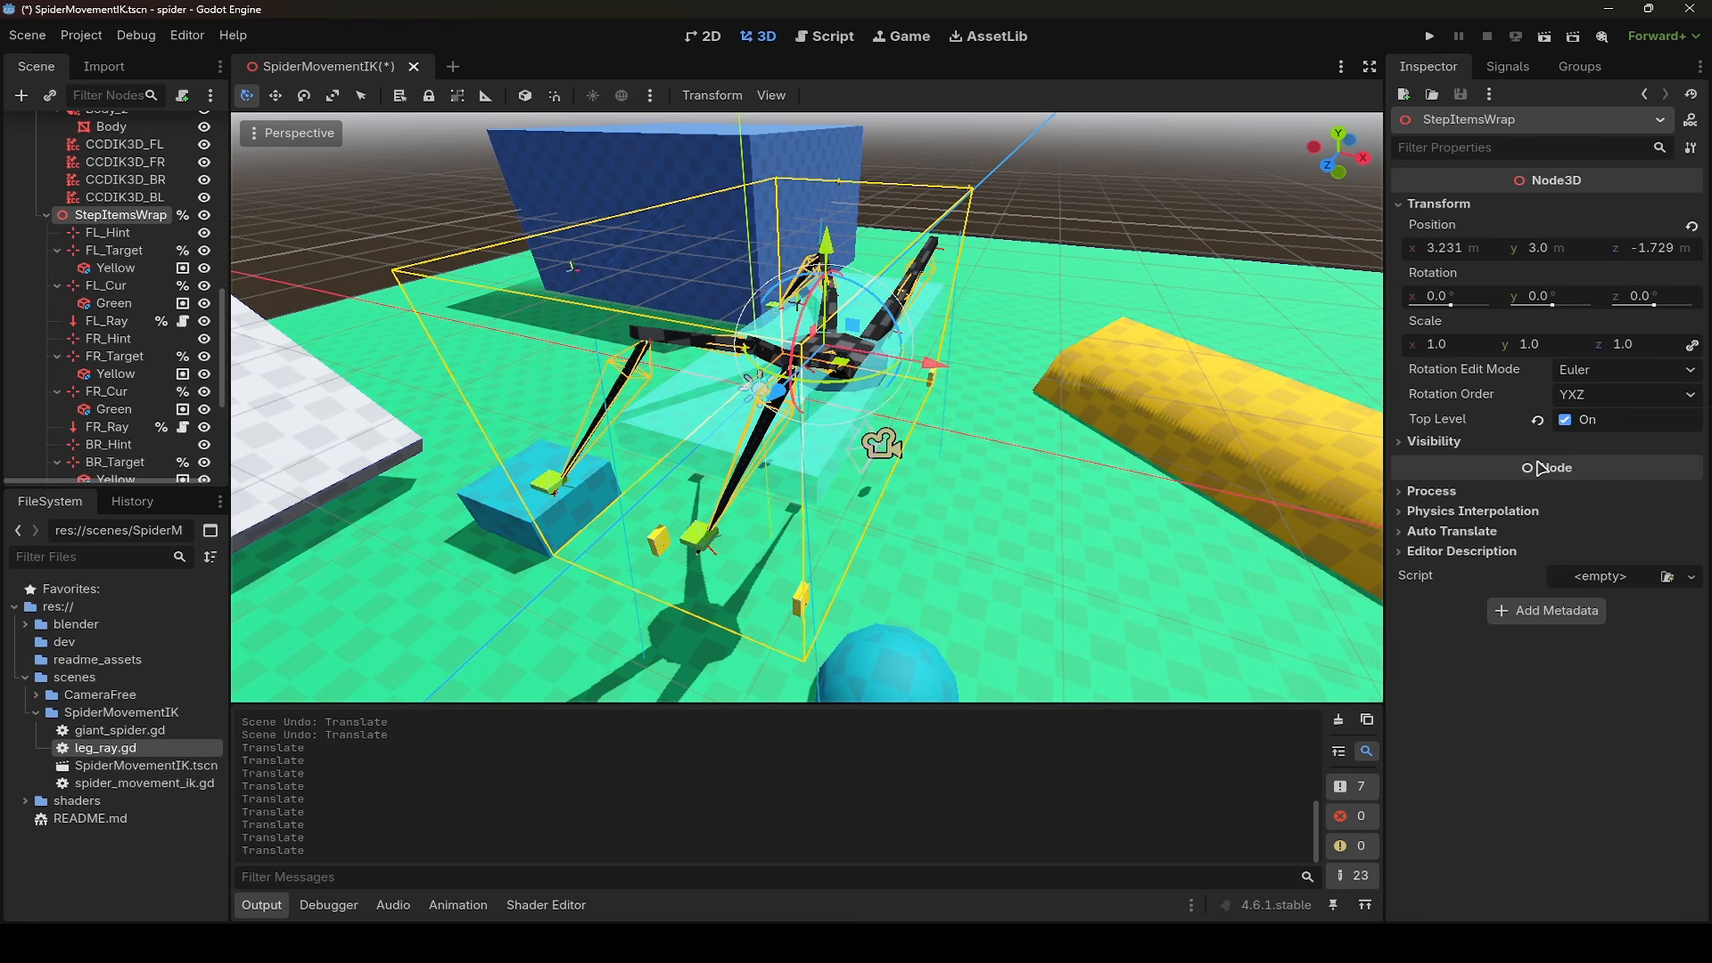
{"action": "left_click", "coordinate": [1567, 420]}
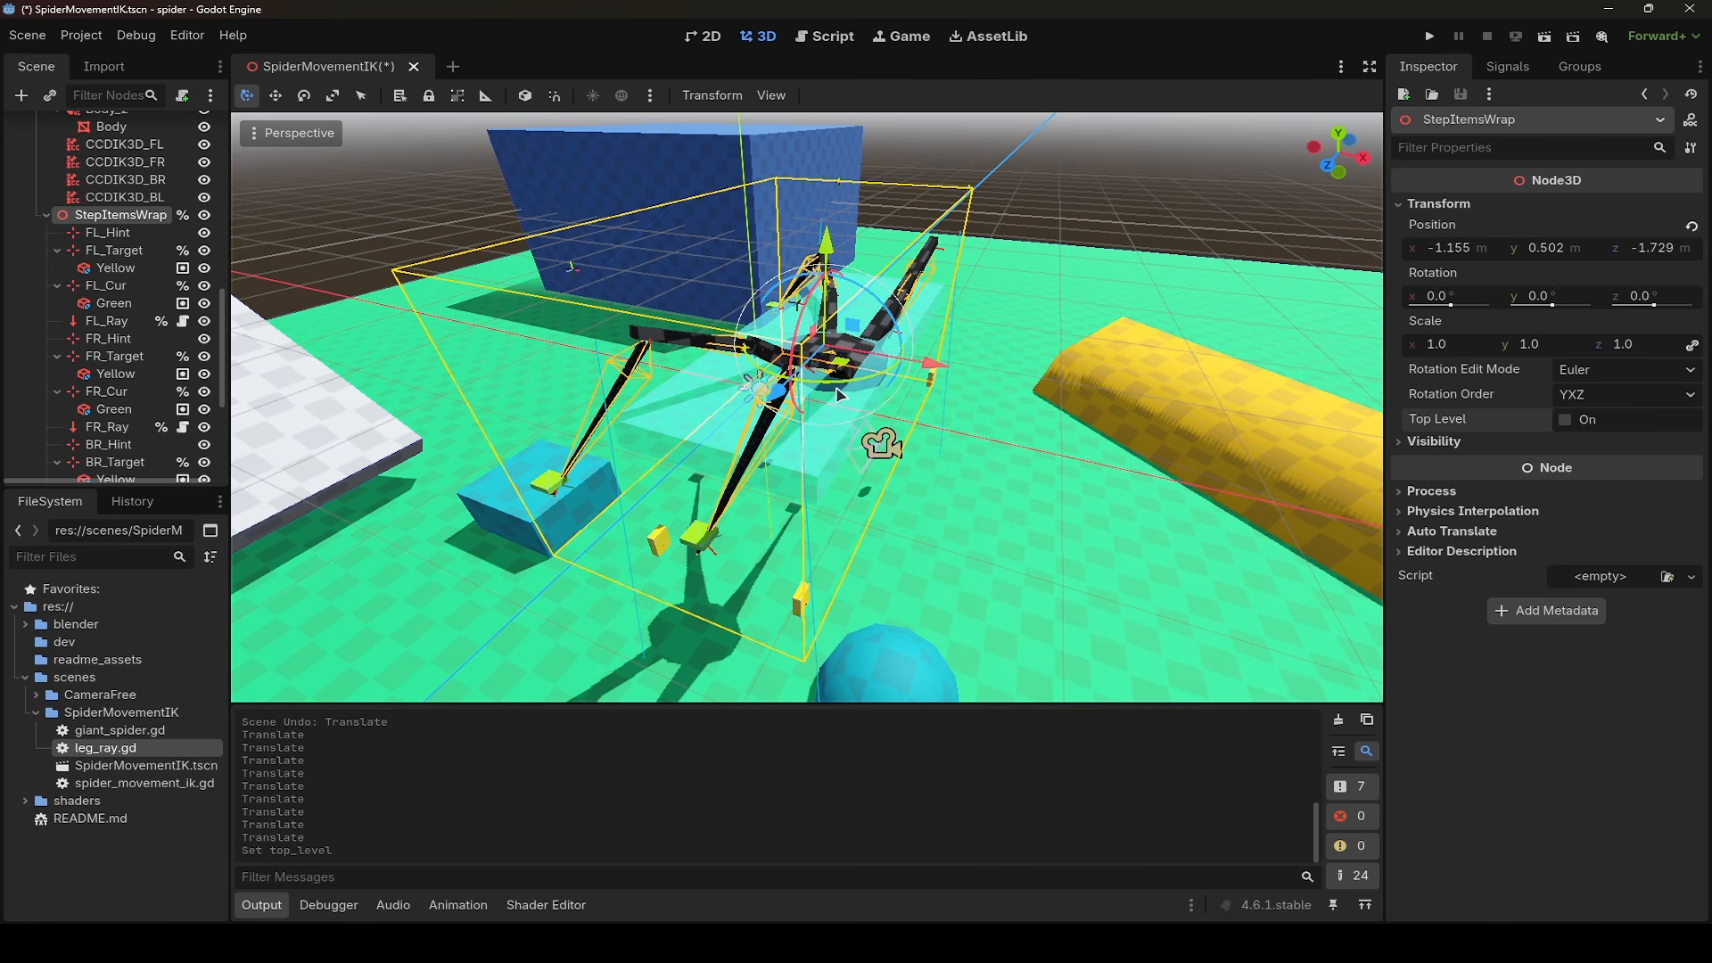
- Turn on StepItemsWrap's Top Level option, try rotating and moving the node in the 3D view, and undo these changes
{"action": "left_click", "coordinate": [1566, 420]}
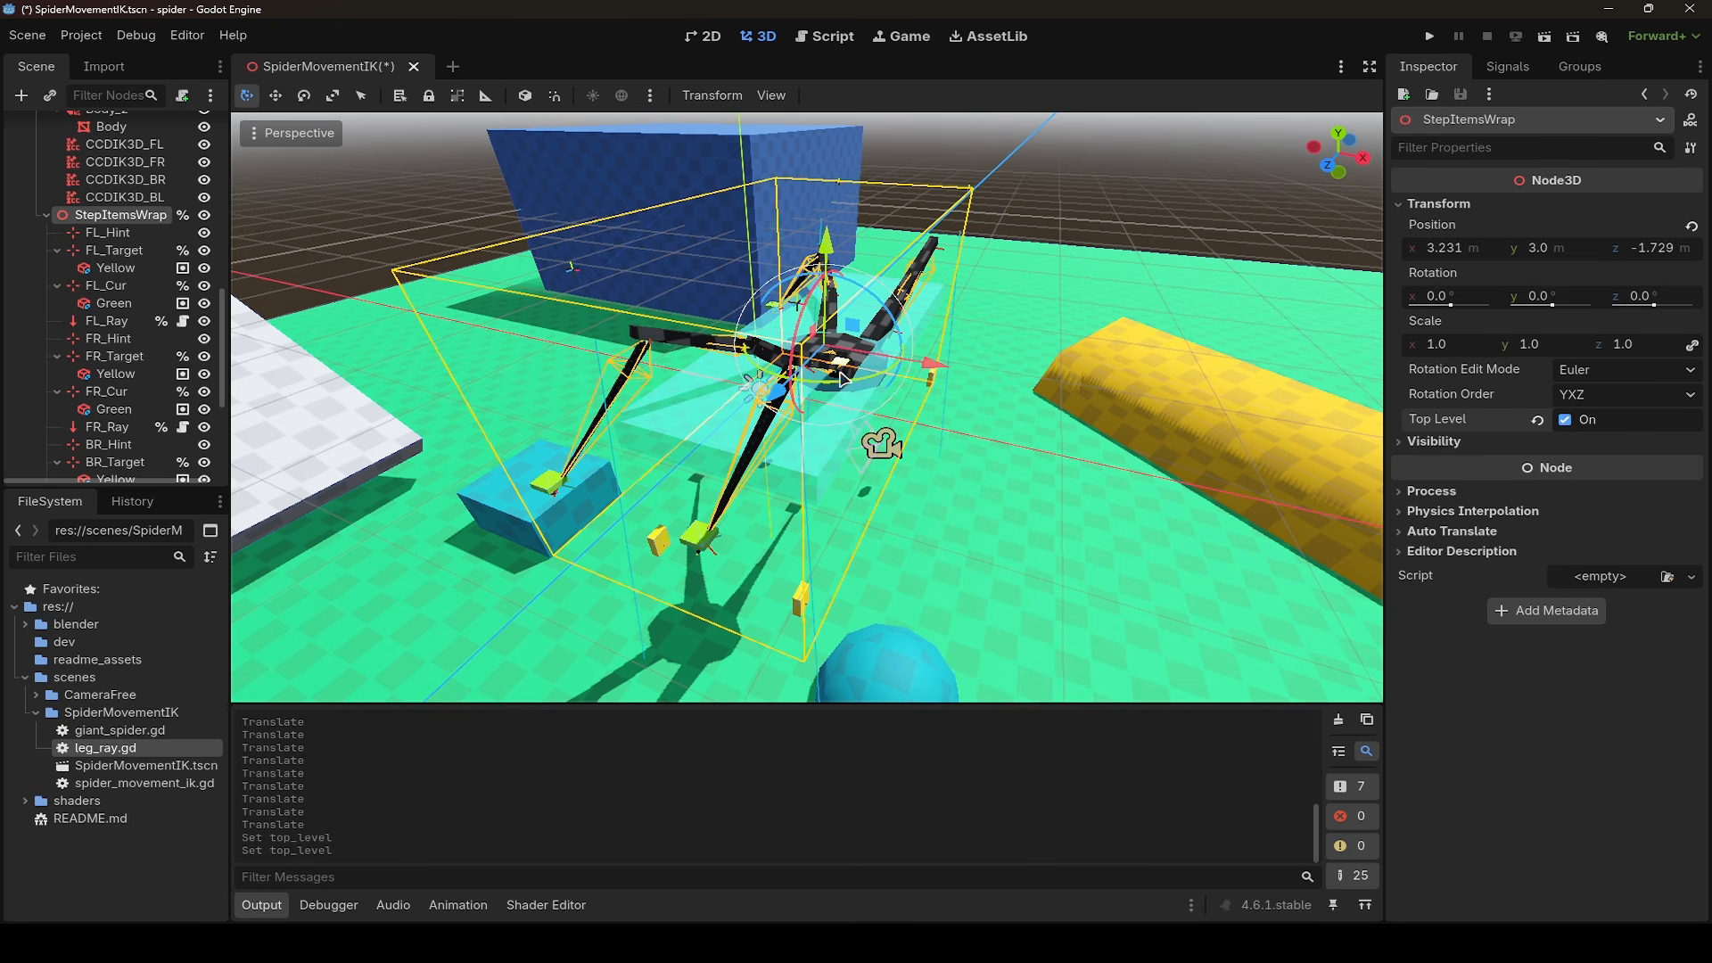
{"action": "left_click_drag", "start_coordinate": [841, 385], "coordinate": [819, 334]}
{"action": "key", "text": "ctrl+z"}
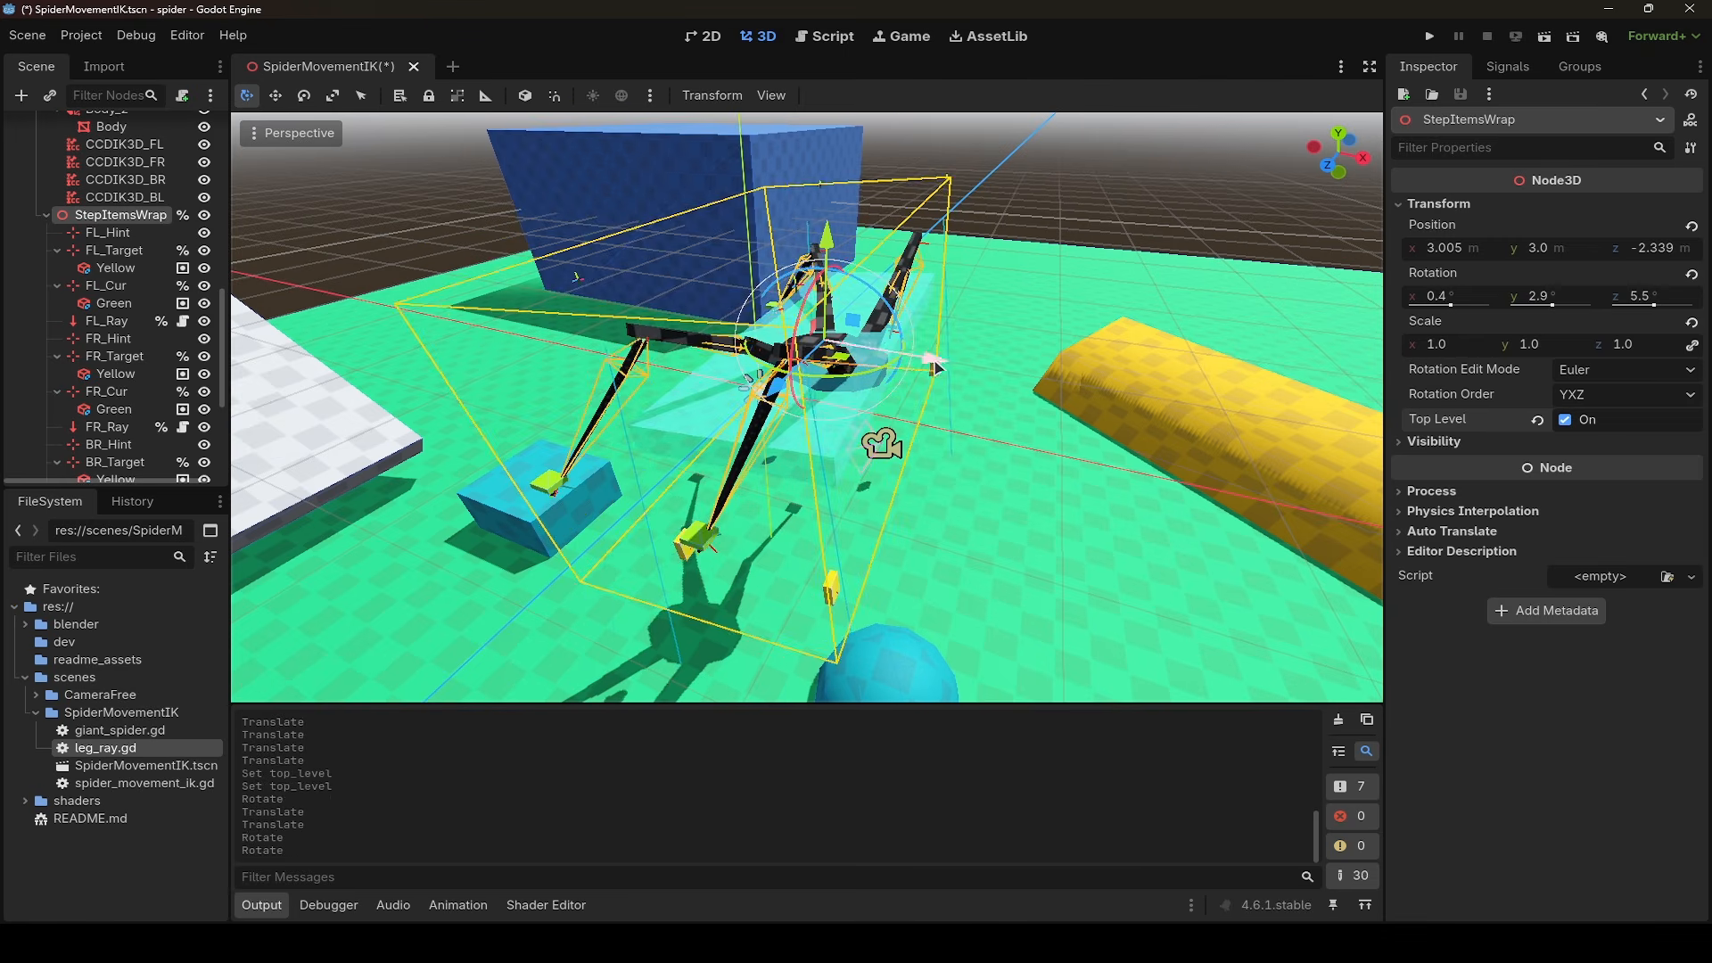
{"action": "key", "text": "ctrl+z"}
{"action": "key", "text": "ctrl+z"}
{"action": "key", "text": "ctrl+z"}
{"action": "key", "text": "ctrl+z"}
{"action": "key", "text": "ctrl+z"}
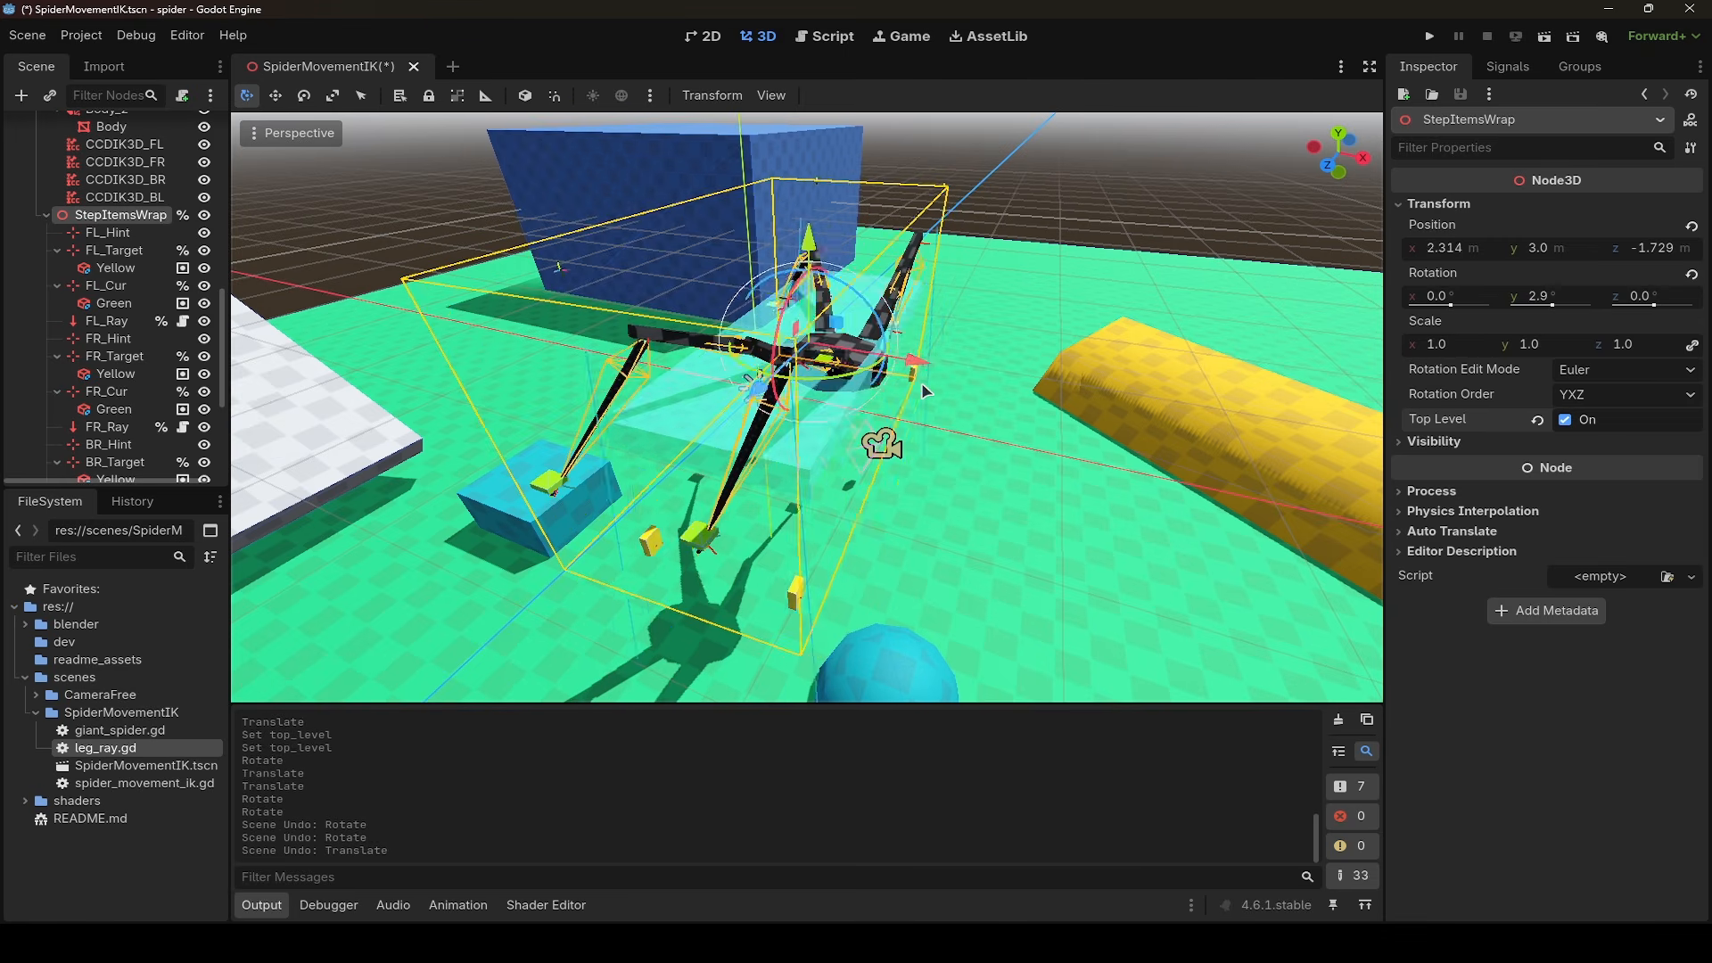
- Highlight the process_steps() call under _physics_process in giant_spider.gd and return to the 3D view
{"action": "left_click", "coordinate": [830, 36]}
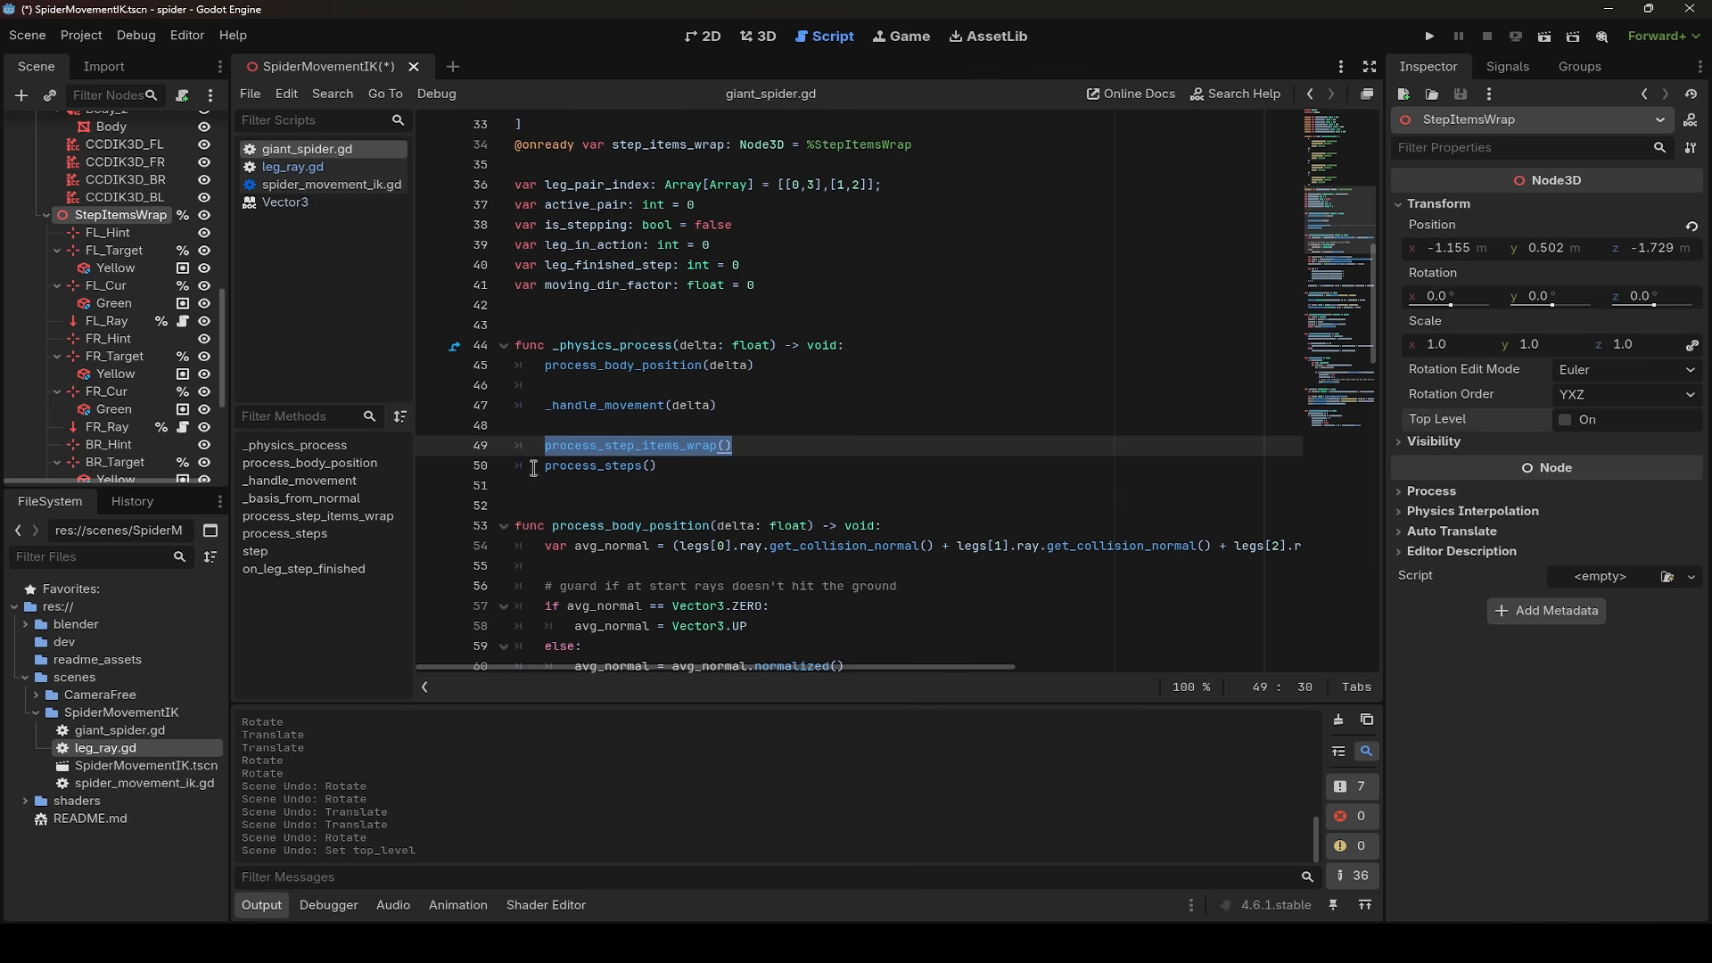
{"action": "left_click_drag", "start_coordinate": [534, 468], "coordinate": [667, 466]}
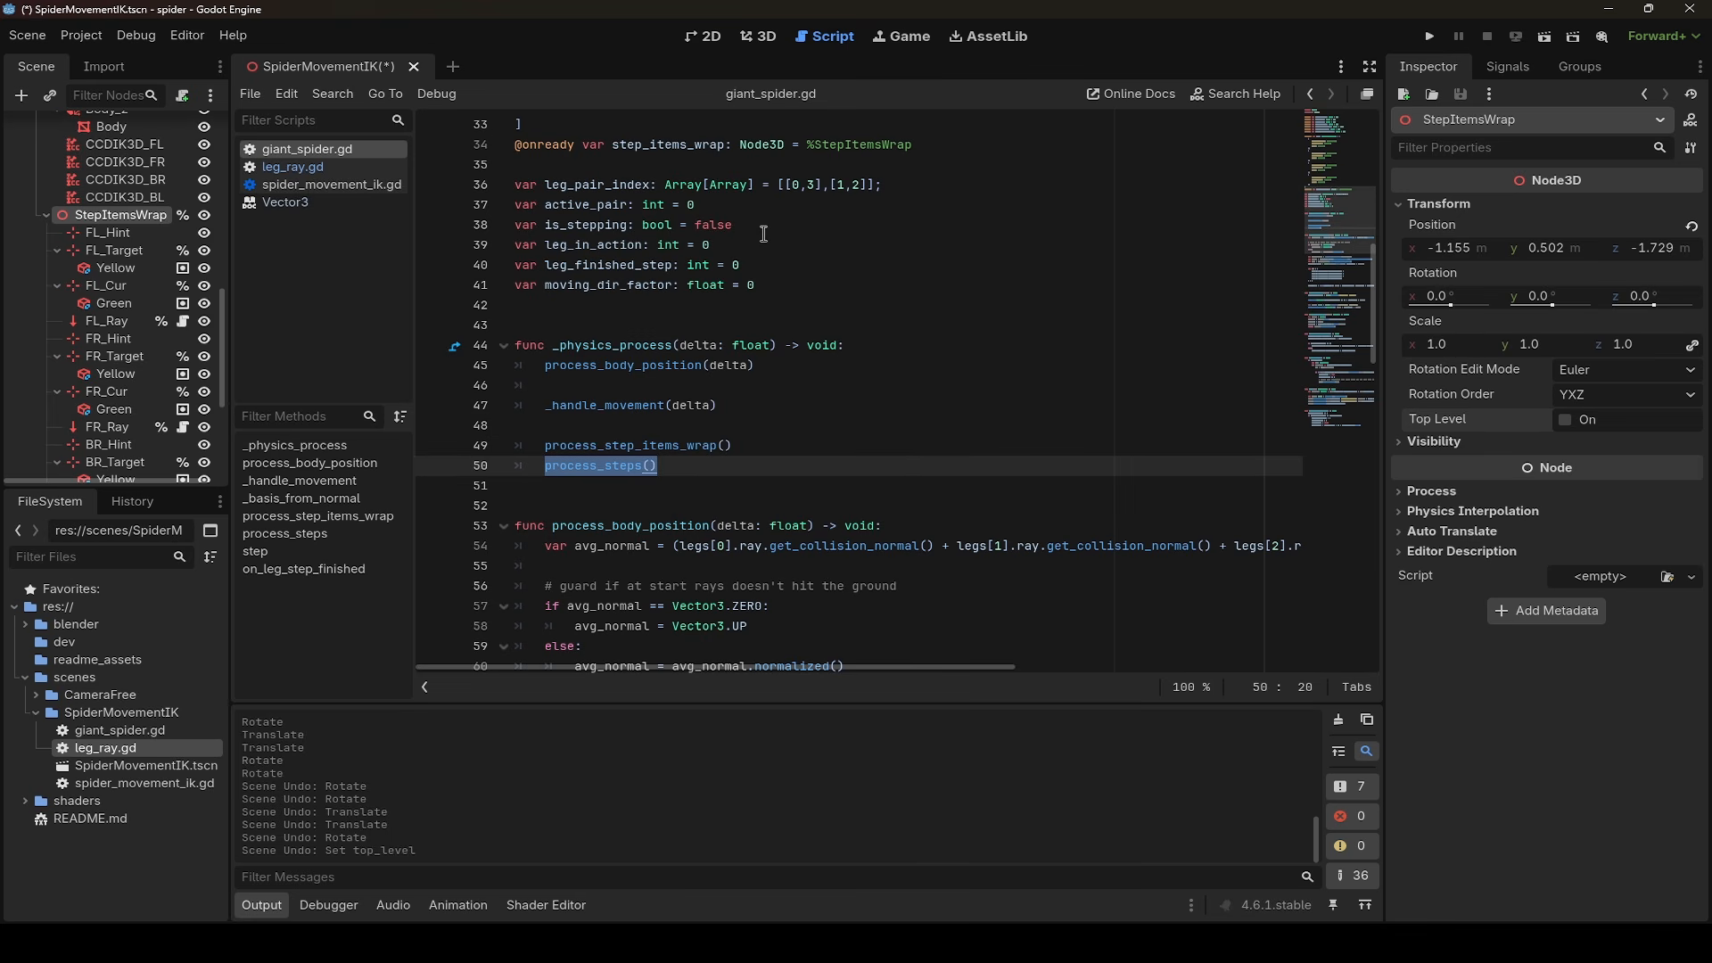
{"action": "left_click", "coordinate": [763, 43]}
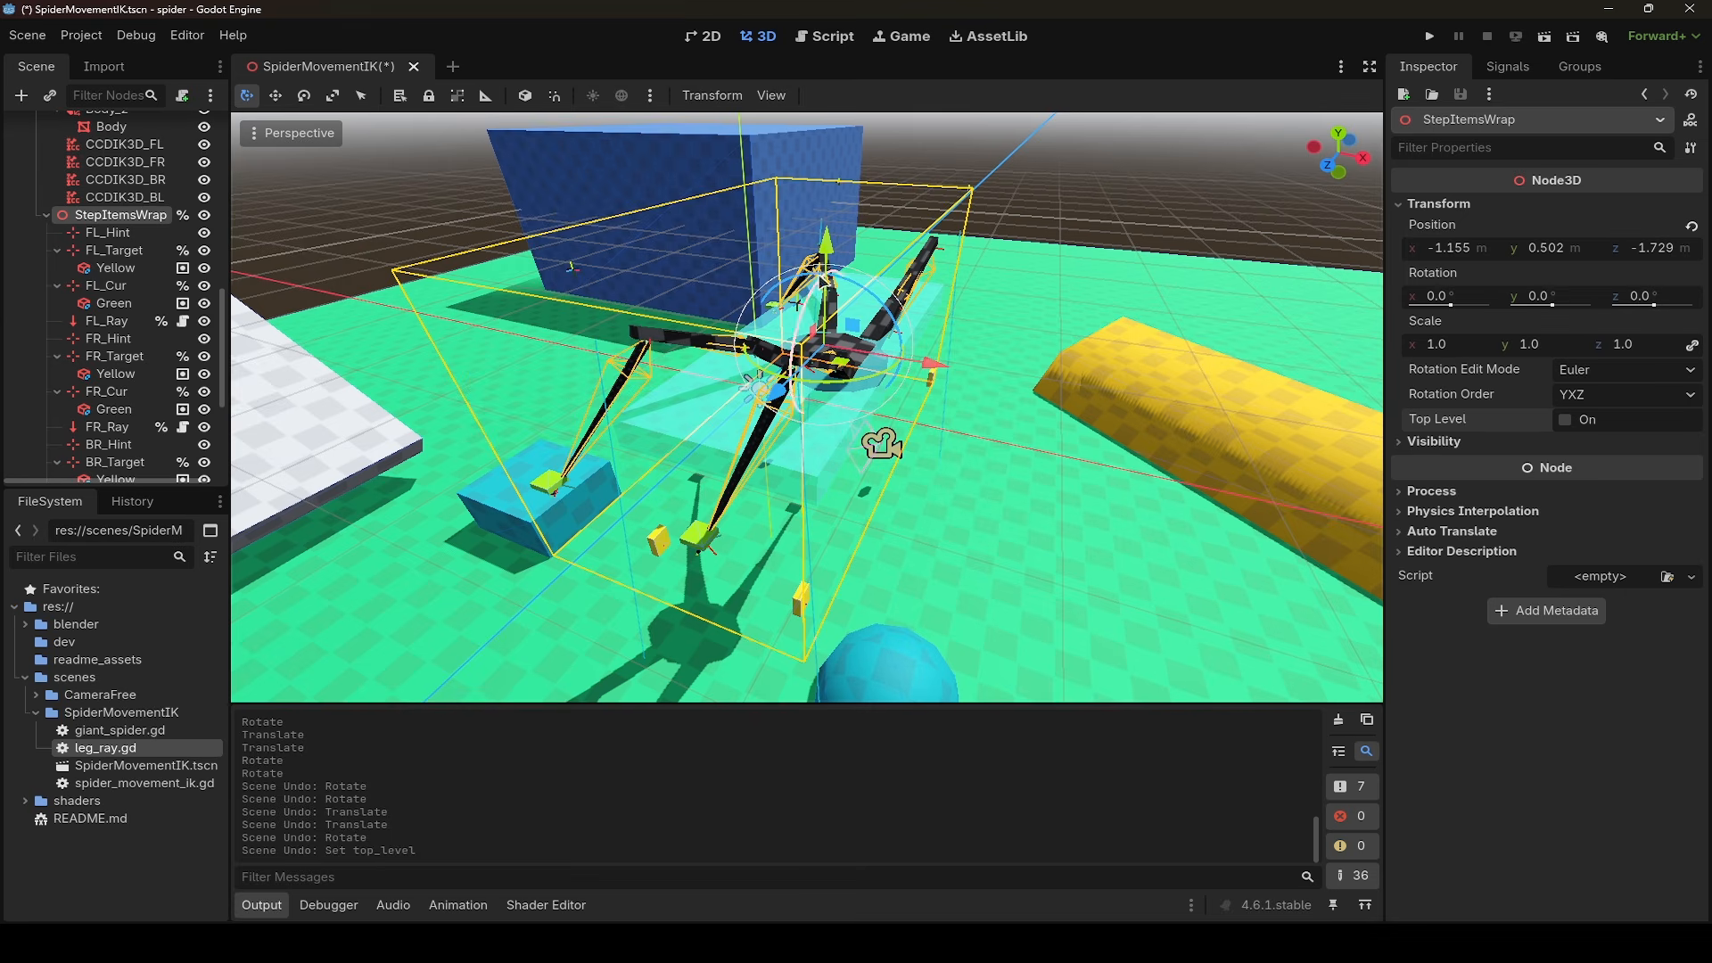
- Select the FL_Cur marker at the spider's front foot and move it to about X 6.4 m, Y 0 m, Z 10.7 m
{"action": "right_click_drag", "start_coordinate": [803, 391], "coordinate": [704, 308]}
{"action": "right_click_drag", "start_coordinate": [981, 214], "coordinate": [953, 277]}
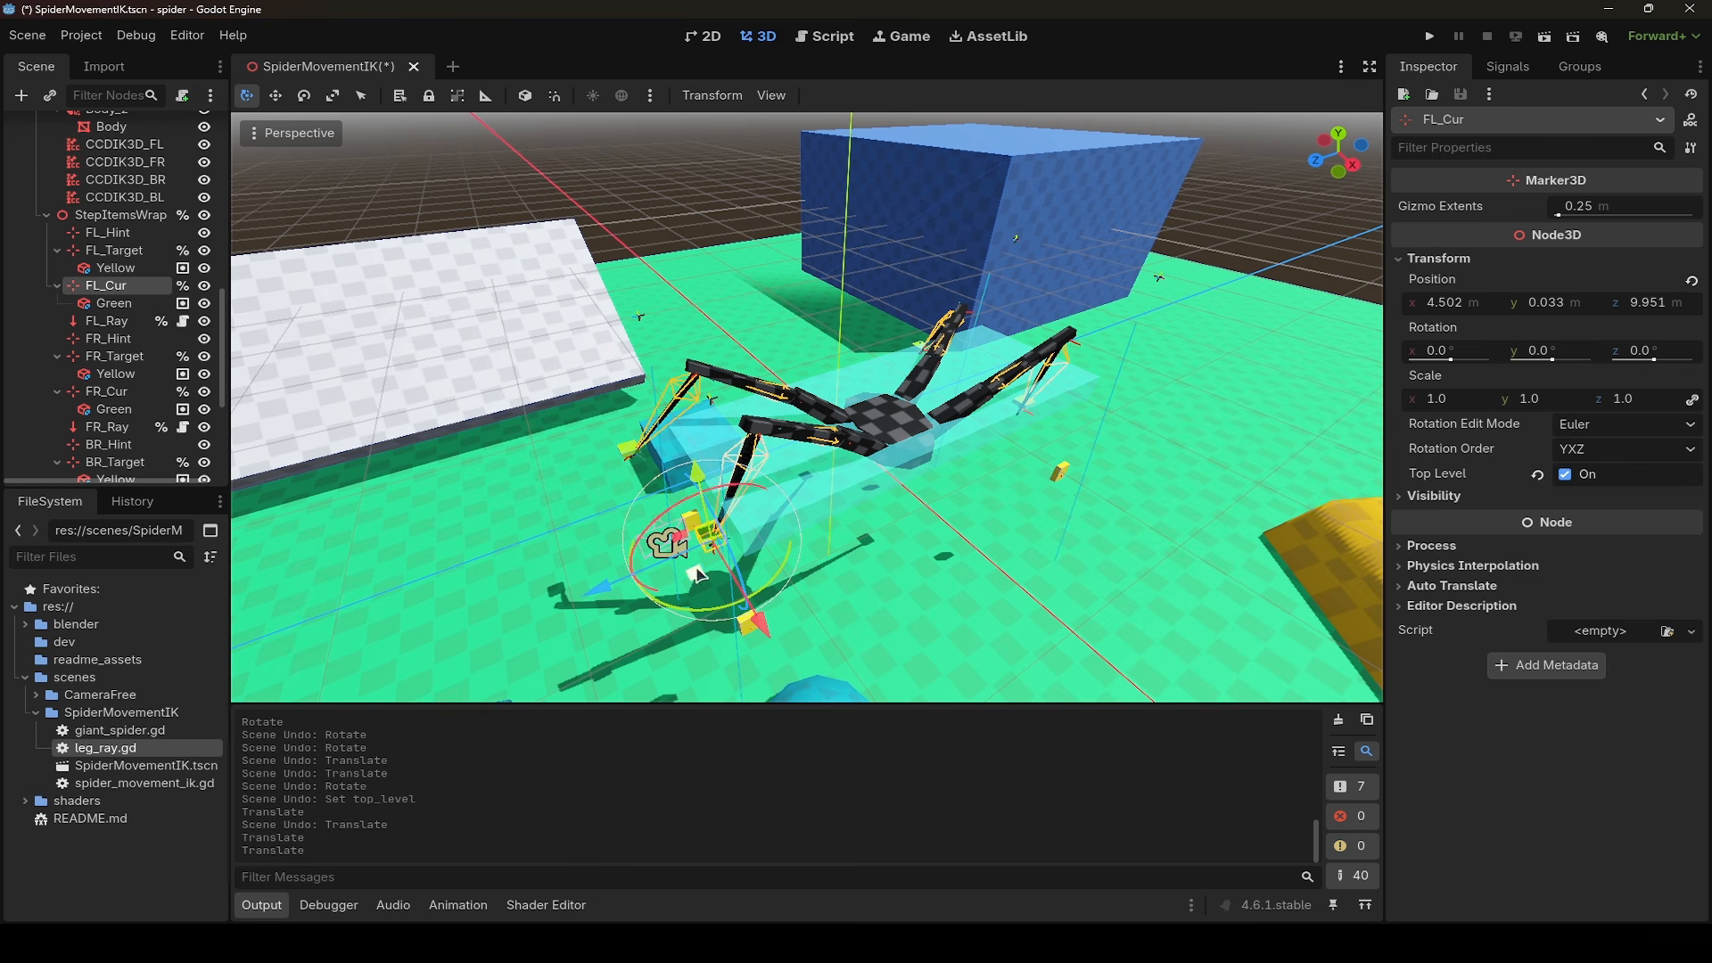
{"action": "mouse_move", "coordinate": [699, 574]}
{"action": "left_mouse_down"}
{"action": "mouse_move", "coordinate": [674, 548]}
{"action": "mouse_move", "coordinate": [733, 585]}
{"action": "mouse_move", "coordinate": [681, 549]}
{"action": "mouse_move", "coordinate": [676, 569]}
{"action": "left_mouse_up"}
{"action": "right_click_drag", "start_coordinate": [676, 569], "coordinate": [872, 517]}
{"action": "left_click_drag", "start_coordinate": [931, 434], "coordinate": [963, 440]}
{"action": "left_click_drag", "start_coordinate": [865, 346], "coordinate": [867, 289]}
{"action": "left_click_drag", "start_coordinate": [970, 394], "coordinate": [1022, 398]}
{"action": "left_click_drag", "start_coordinate": [926, 302], "coordinate": [931, 359]}
{"action": "mouse_move", "coordinate": [1006, 439]}
{"action": "left_mouse_down"}
{"action": "mouse_move", "coordinate": [924, 420]}
{"action": "mouse_move", "coordinate": [998, 436]}
{"action": "left_mouse_up"}
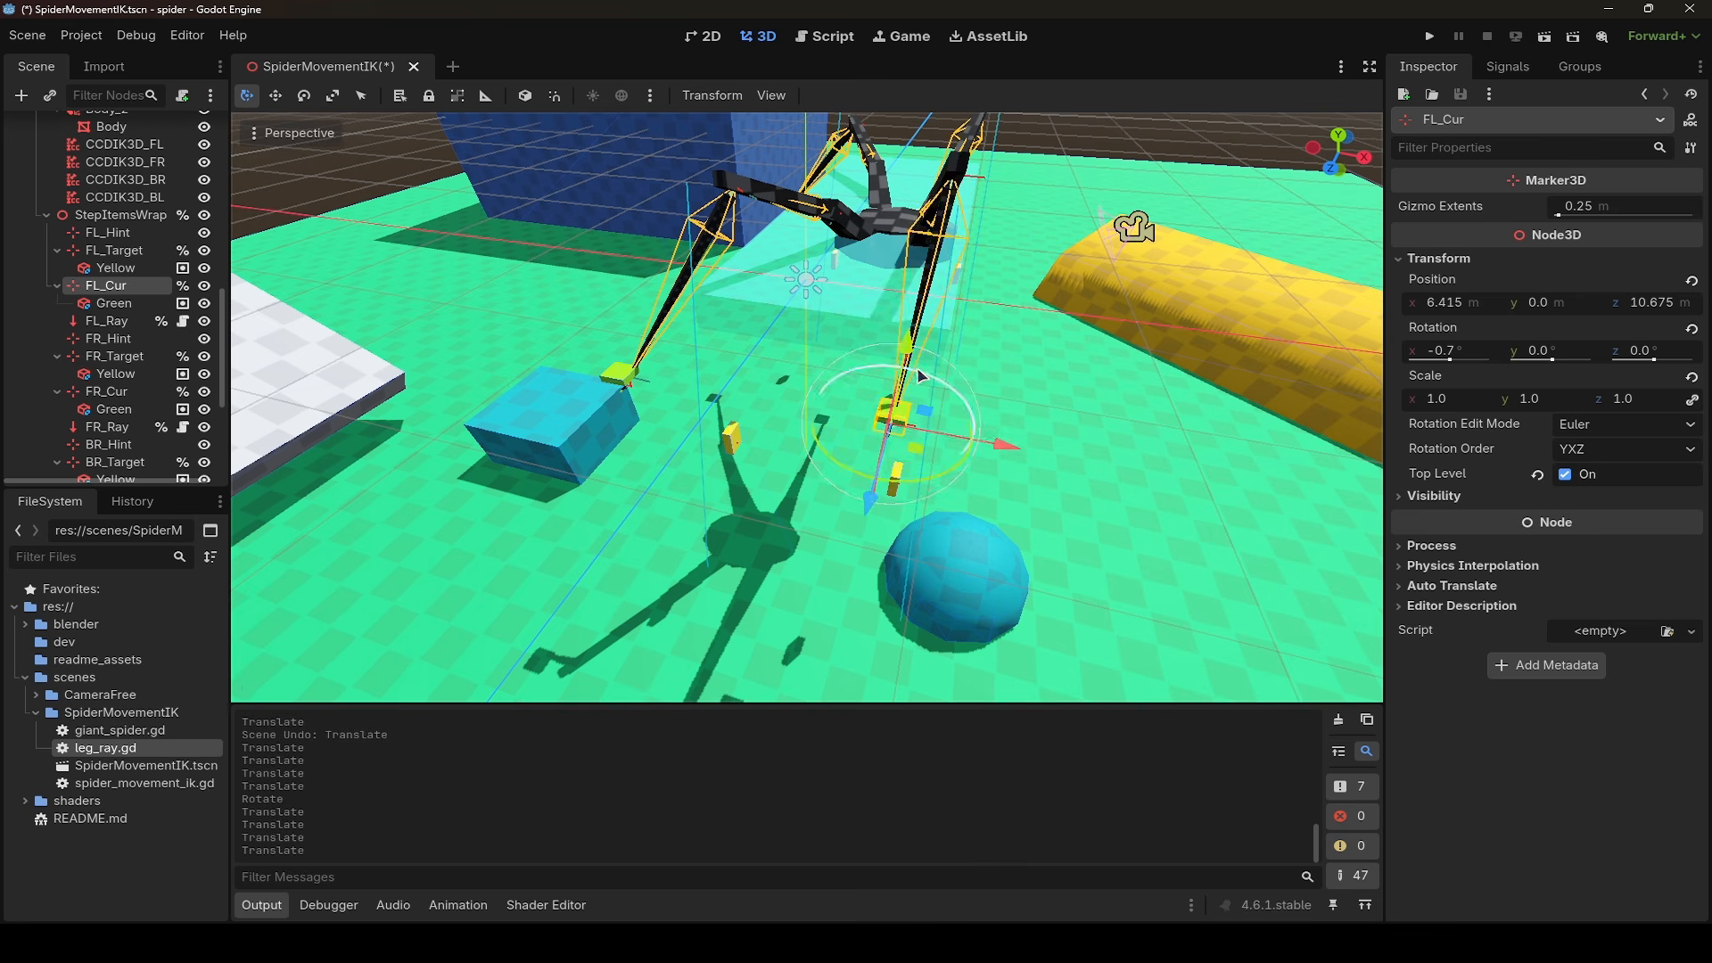
- Lower the FL_Cur marker along the Y axis to about -2.65 m
{"action": "left_click_drag", "start_coordinate": [907, 346], "coordinate": [902, 404]}
{"action": "middle_click_drag", "start_coordinate": [928, 375], "coordinate": [893, 303]}
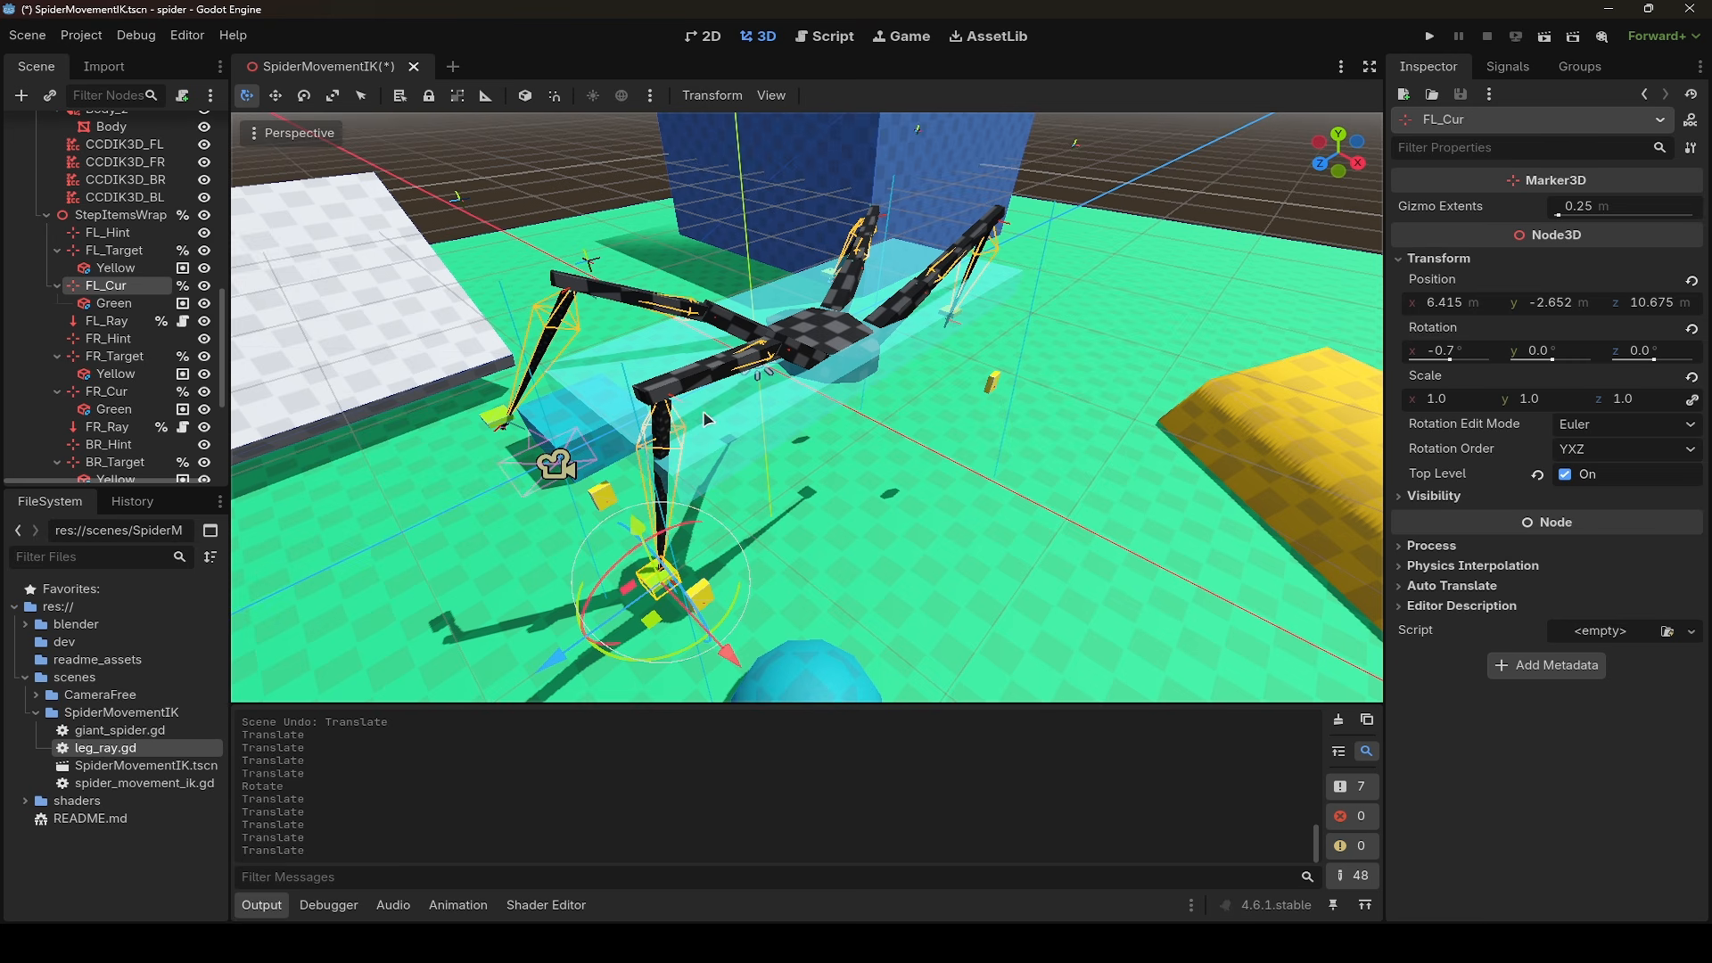
{"action": "right_click_drag", "start_coordinate": [896, 355], "coordinate": [978, 344]}
{"action": "key", "text": "w"}
{"action": "key", "text": "s"}
{"action": "key", "text": "w"}
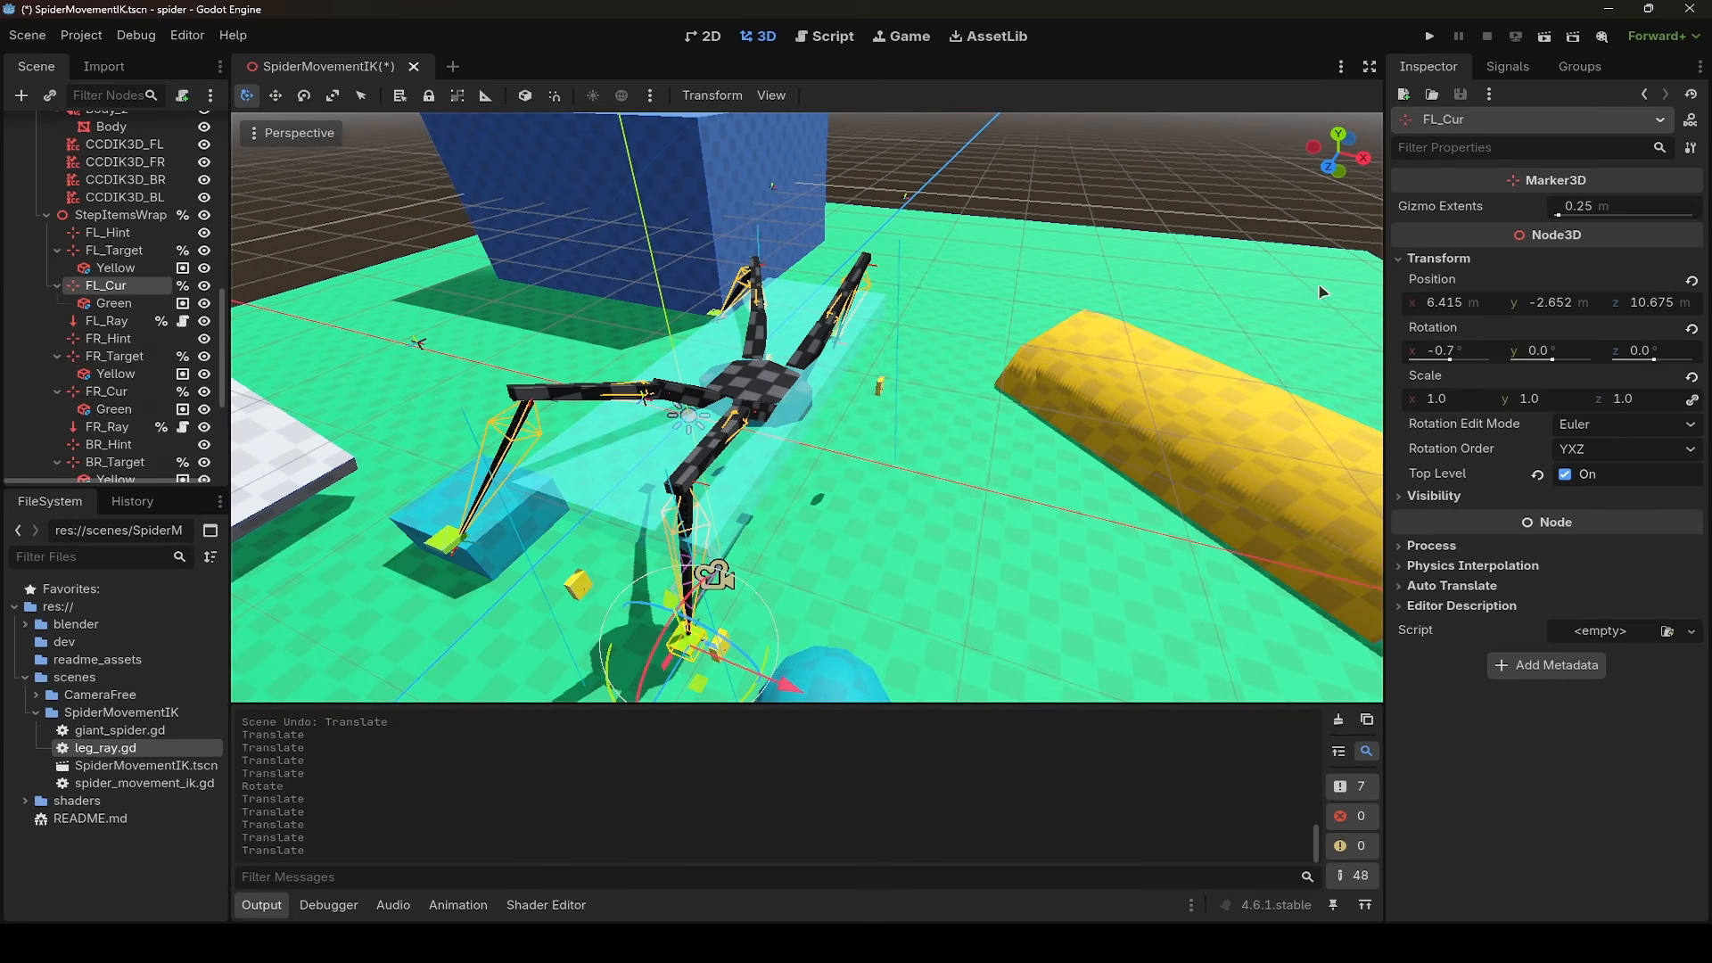
- Run the current scene to test the giant spider's movement
{"action": "key", "text": "F6"}
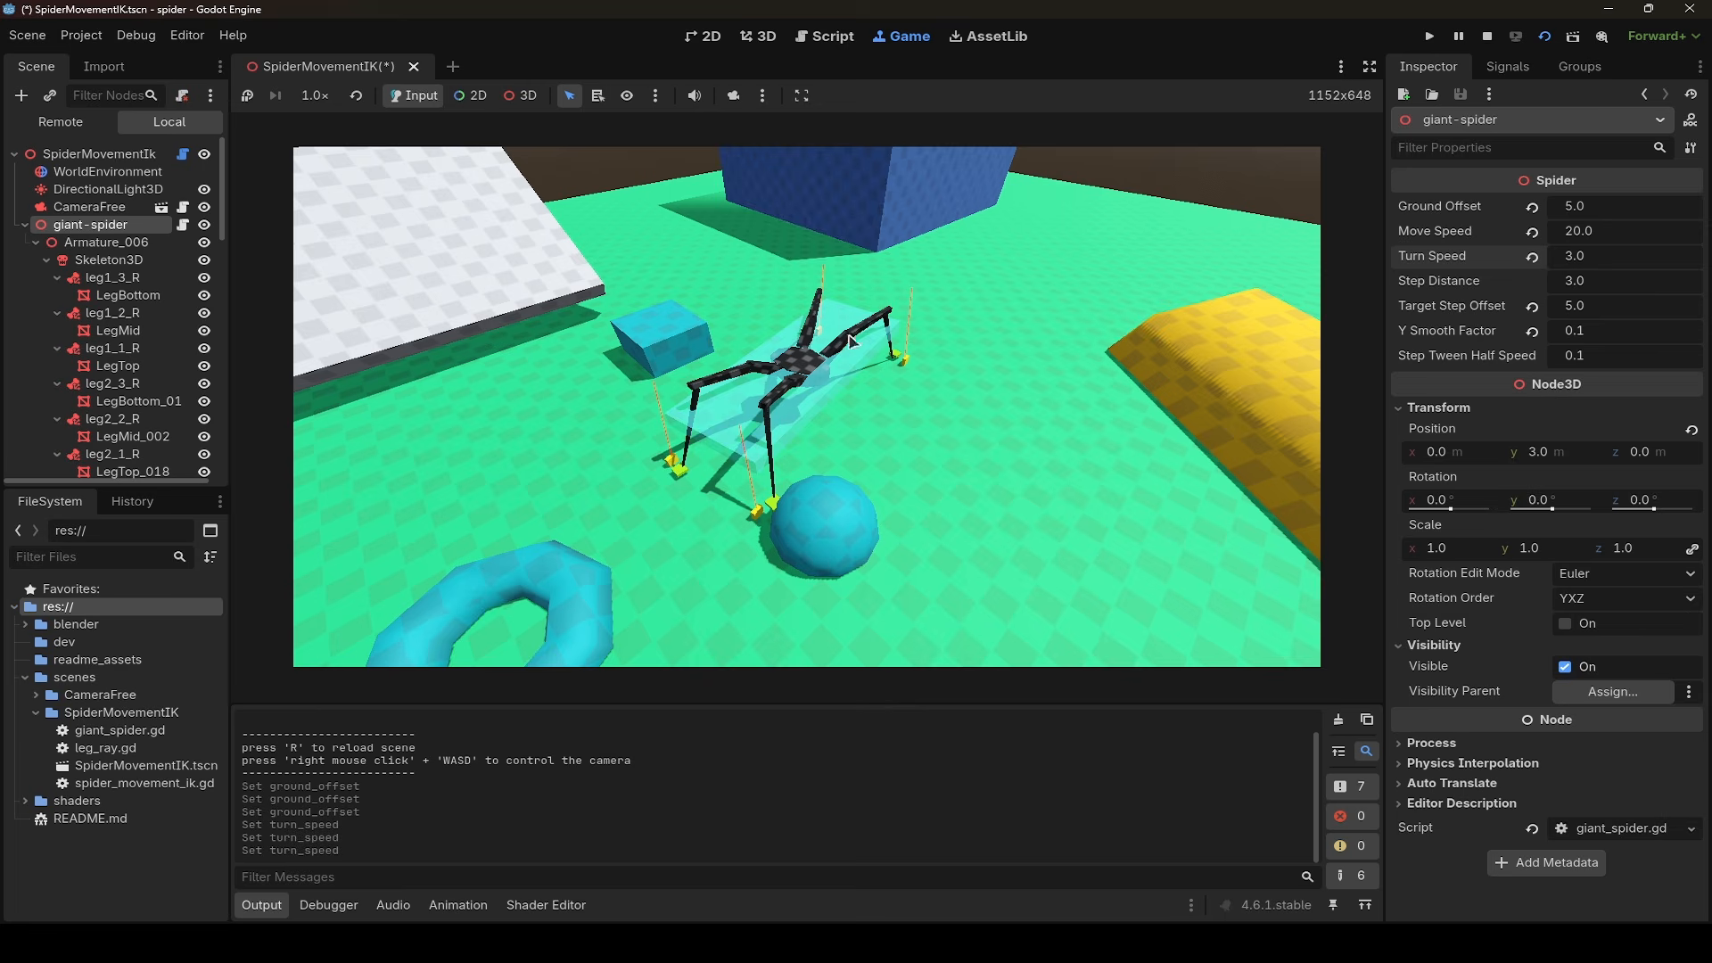
{"action": "key", "text": "w"}
{"action": "right_click_drag", "start_coordinate": [849, 334], "coordinate": [807, 407]}
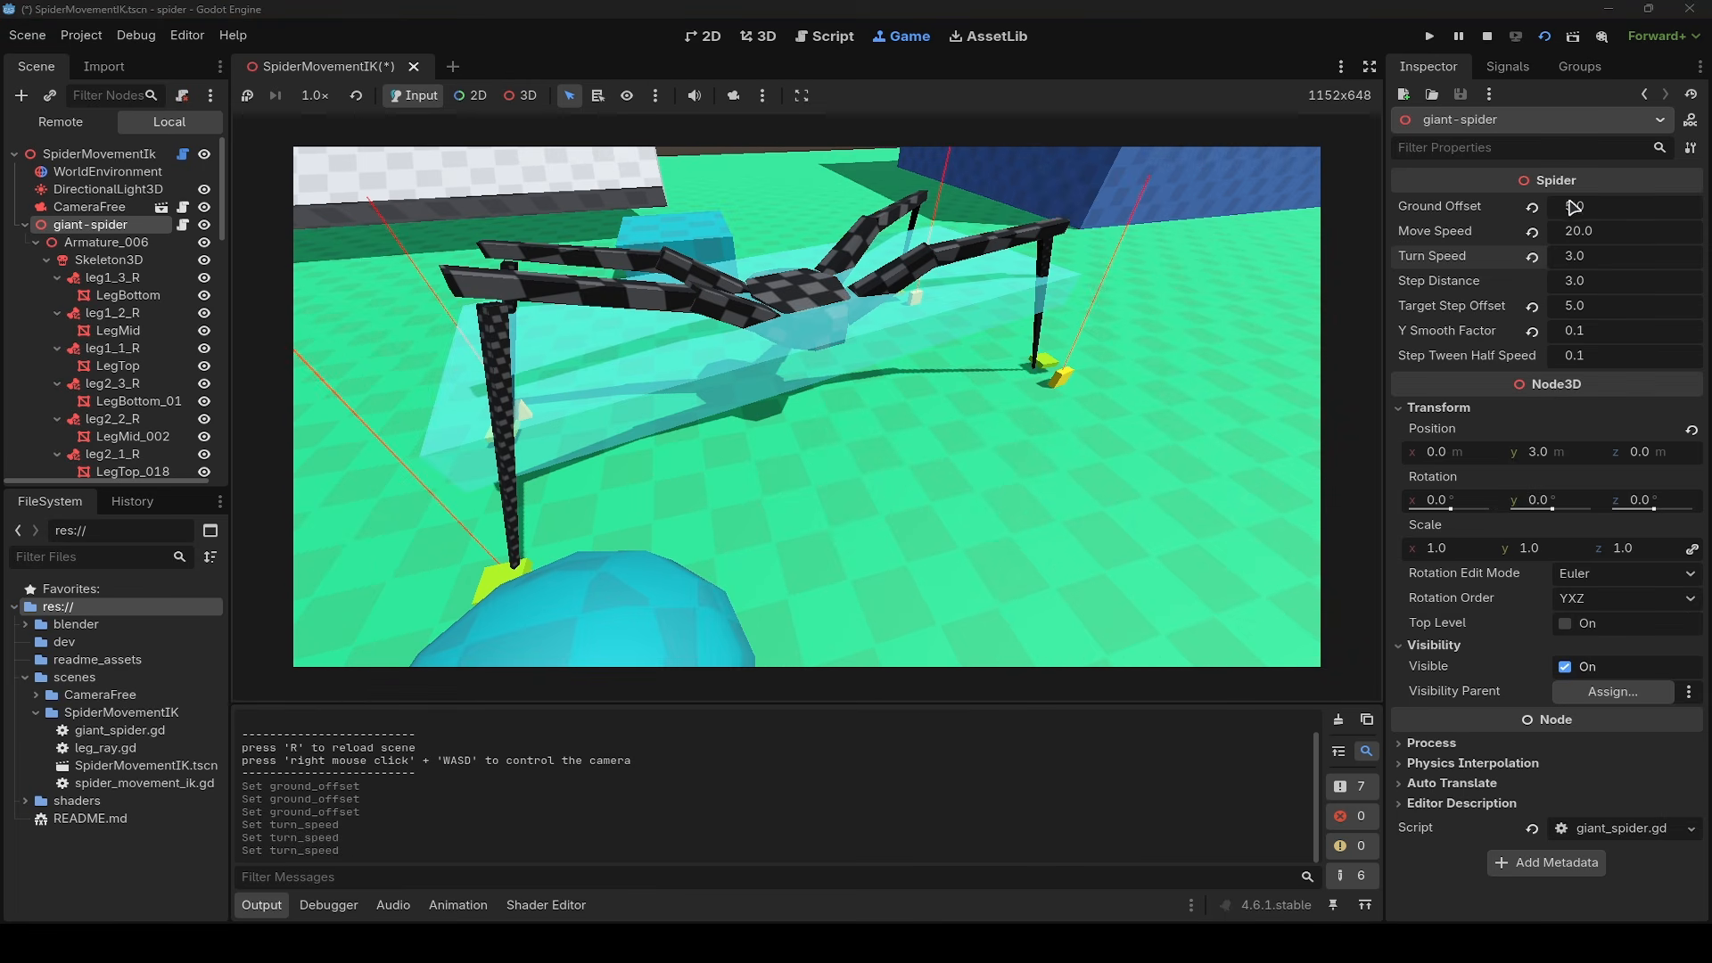
- Vary the running giant-spider's Ground Offset, raising it to 6.13, reducing it to 5.36 and ending at 2.805
{"action": "left_click_drag", "start_coordinate": [1573, 207], "coordinate": [1695, 207]}
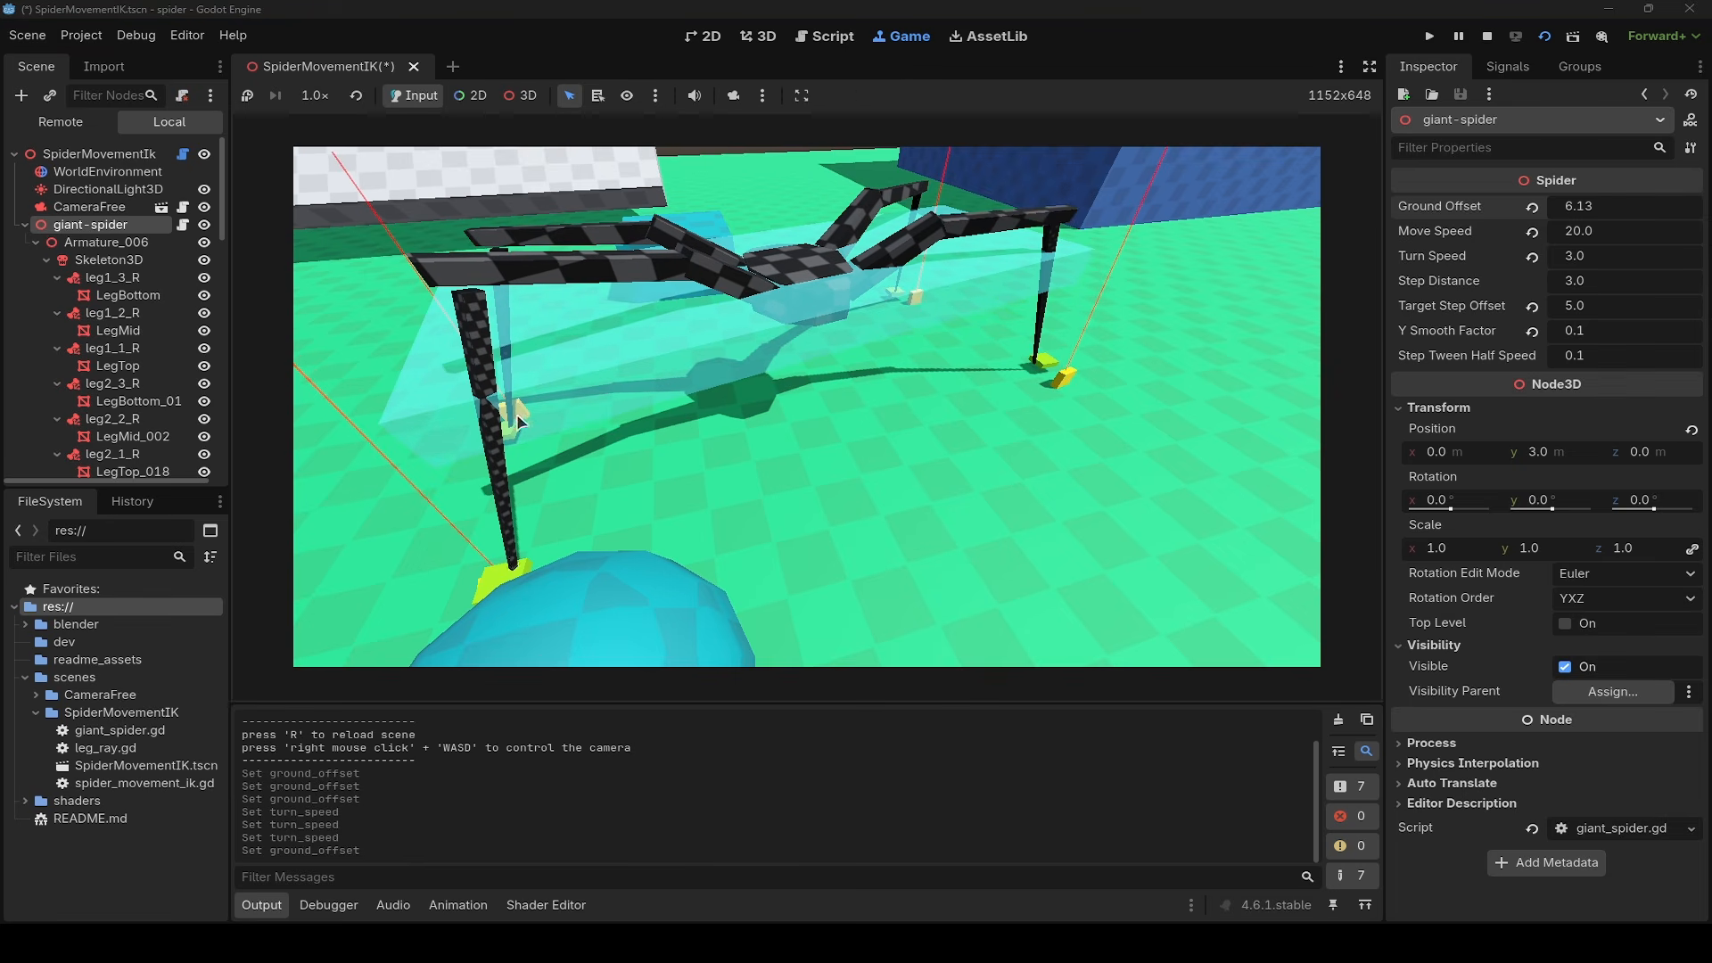
{"action": "mouse_move", "coordinate": [1591, 212]}
{"action": "left_mouse_down"}
{"action": "mouse_move", "coordinate": [1694, 212]}
{"action": "mouse_move", "coordinate": [1141, 212]}
{"action": "mouse_move", "coordinate": [1570, 212]}
{"action": "left_mouse_up"}
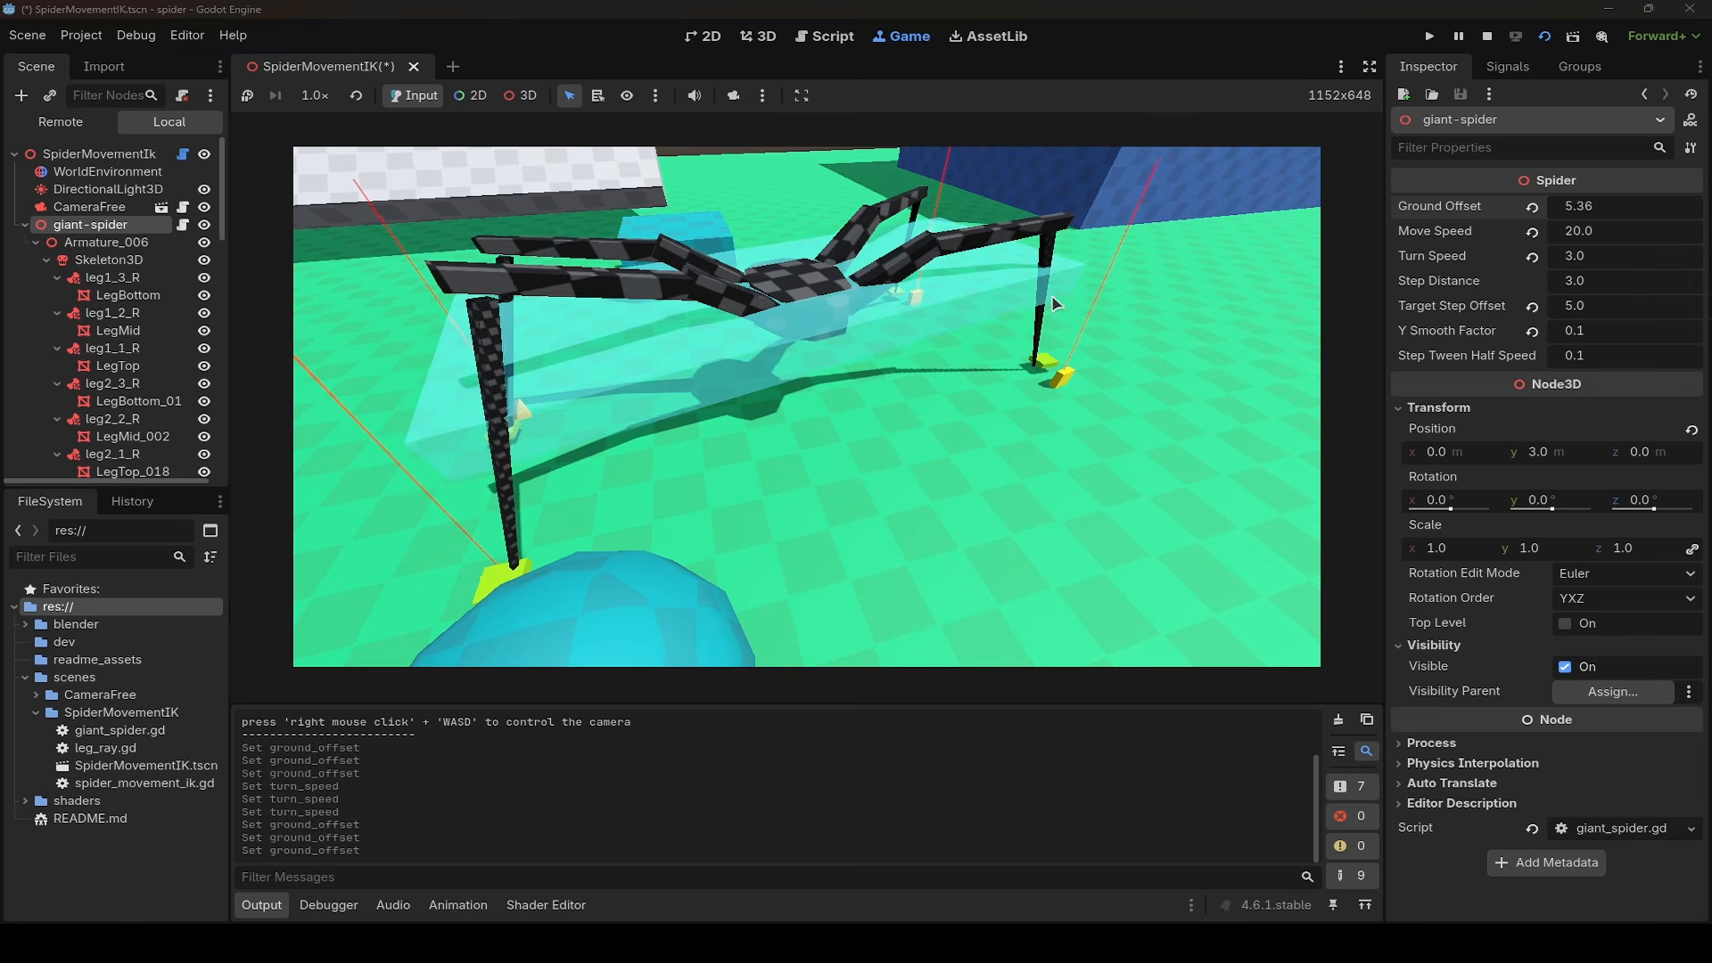
{"action": "key", "text": "s"}
{"action": "right_click_drag", "start_coordinate": [1056, 305], "coordinate": [1299, 283]}
{"action": "key", "text": "w"}
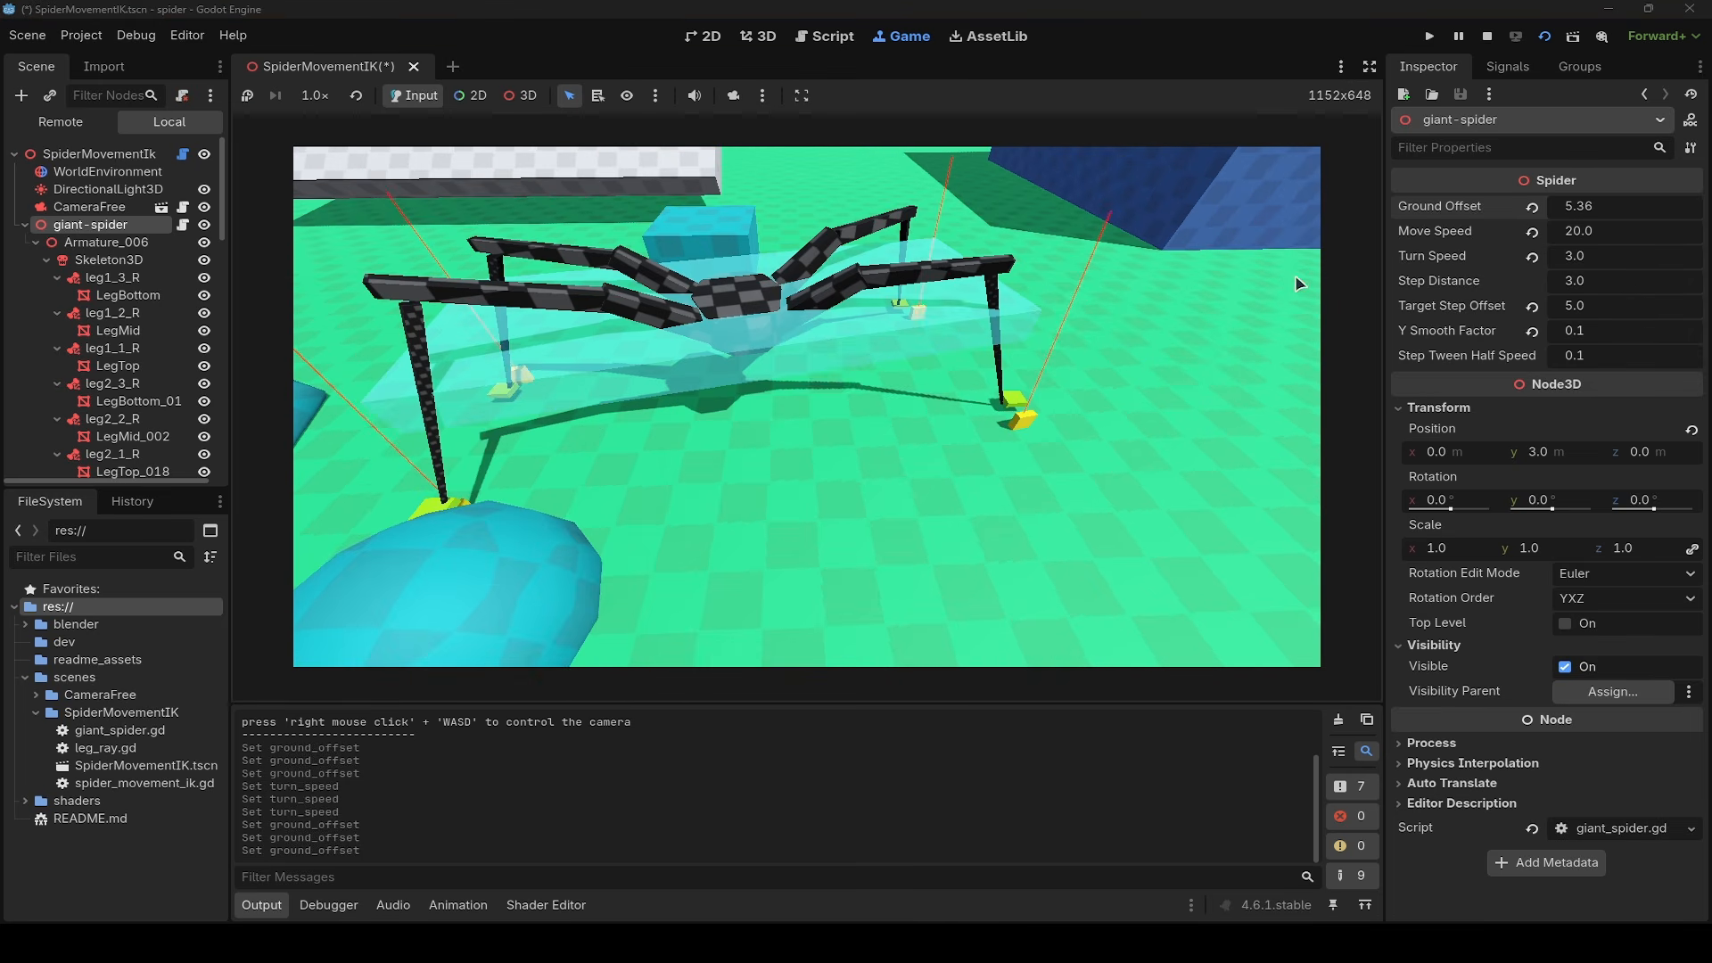
{"action": "left_click_drag", "start_coordinate": [1614, 215], "coordinate": [1387, 215]}
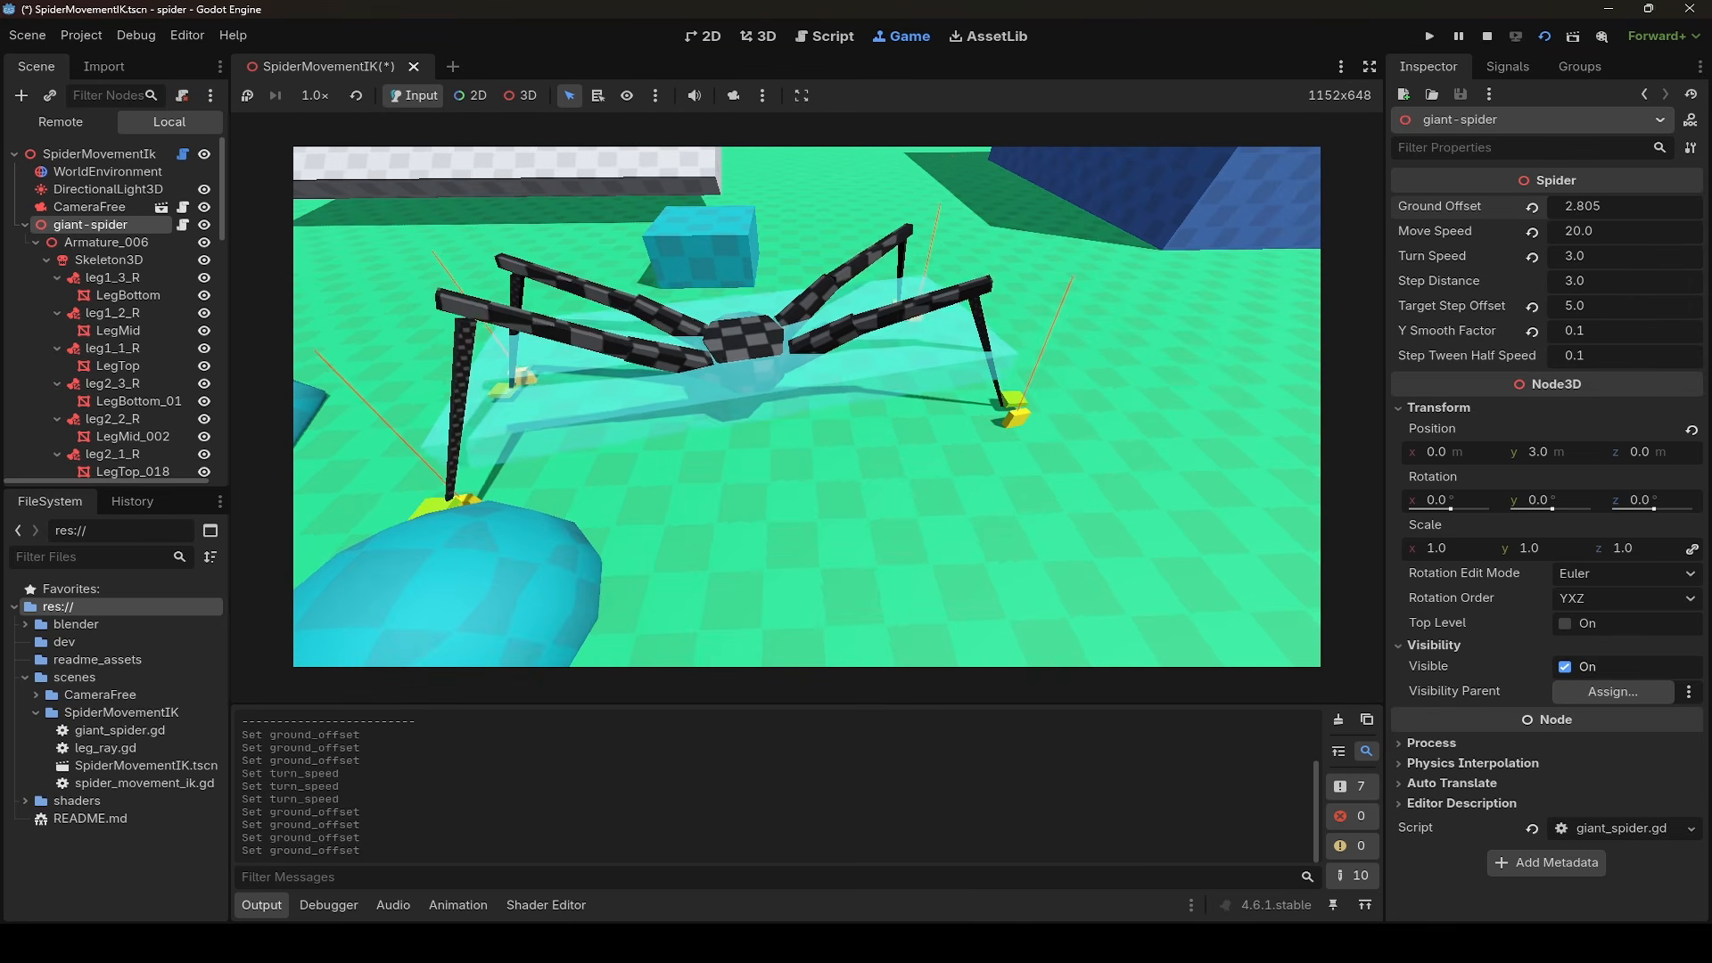
- Turn the spider and walk it across the floor past the blue ring toward the orange dome
{"action": "key", "text": "s"}
{"action": "key", "text": "w"}
{"action": "key", "text": "s"}
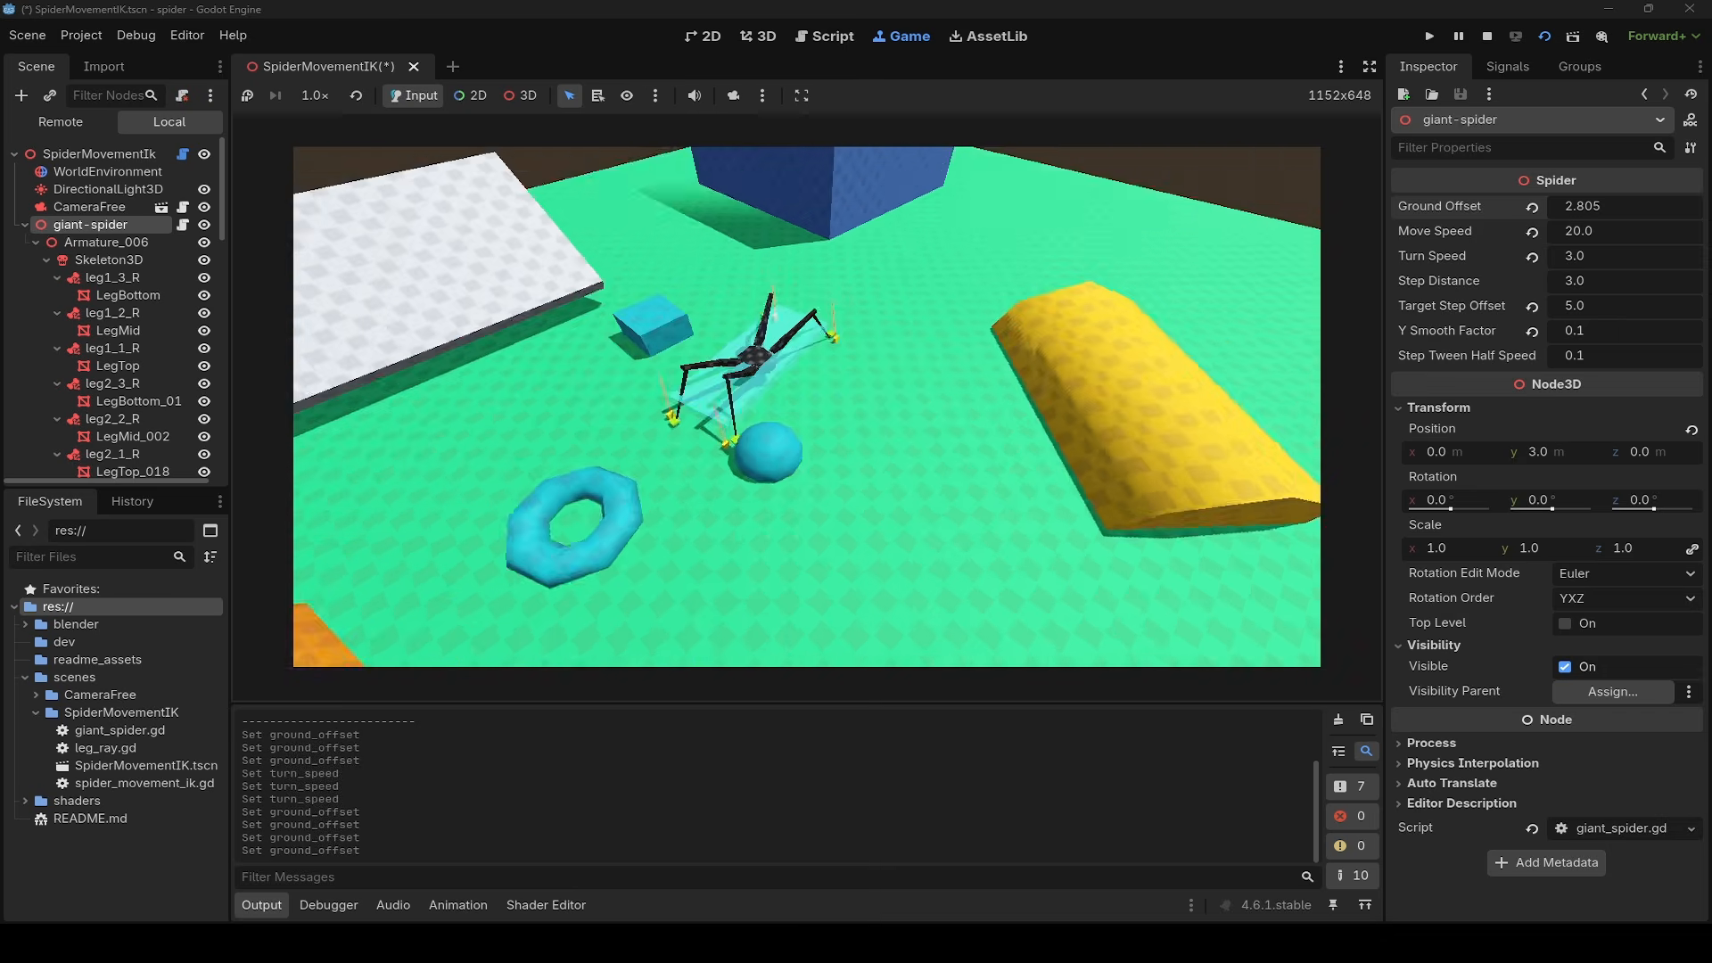
{"action": "key", "text": "Right"}
{"action": "key", "text": "Up"}
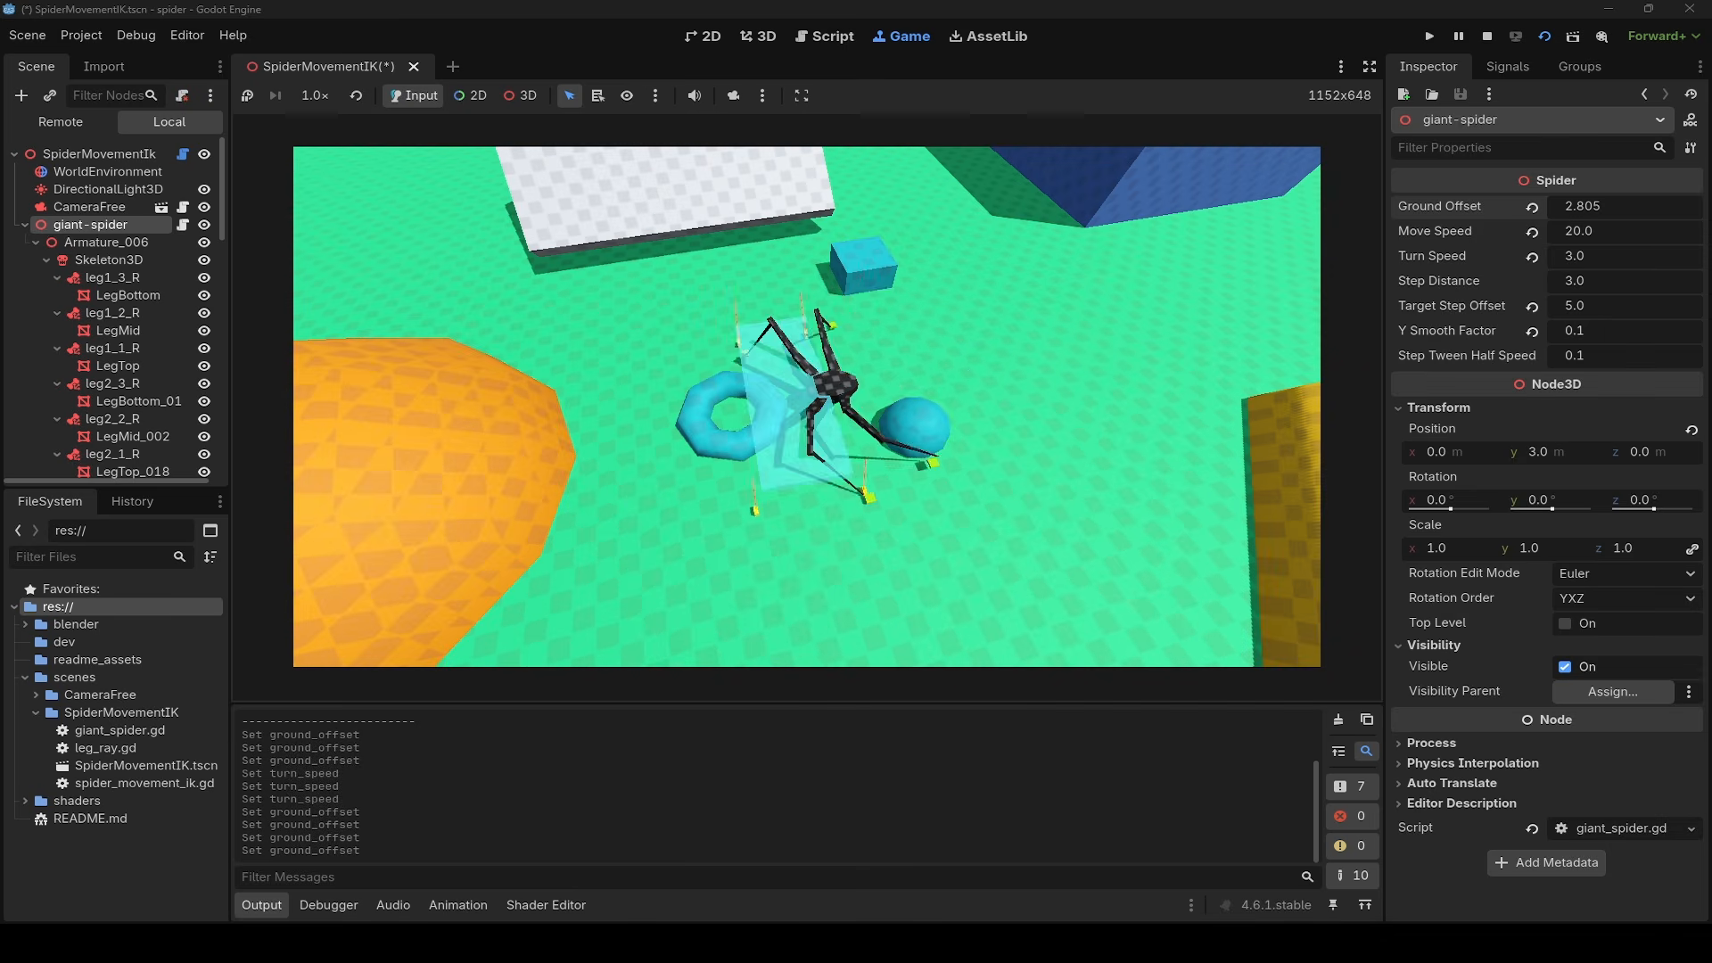
{"action": "key", "text": "Up"}
{"action": "key", "text": "w"}
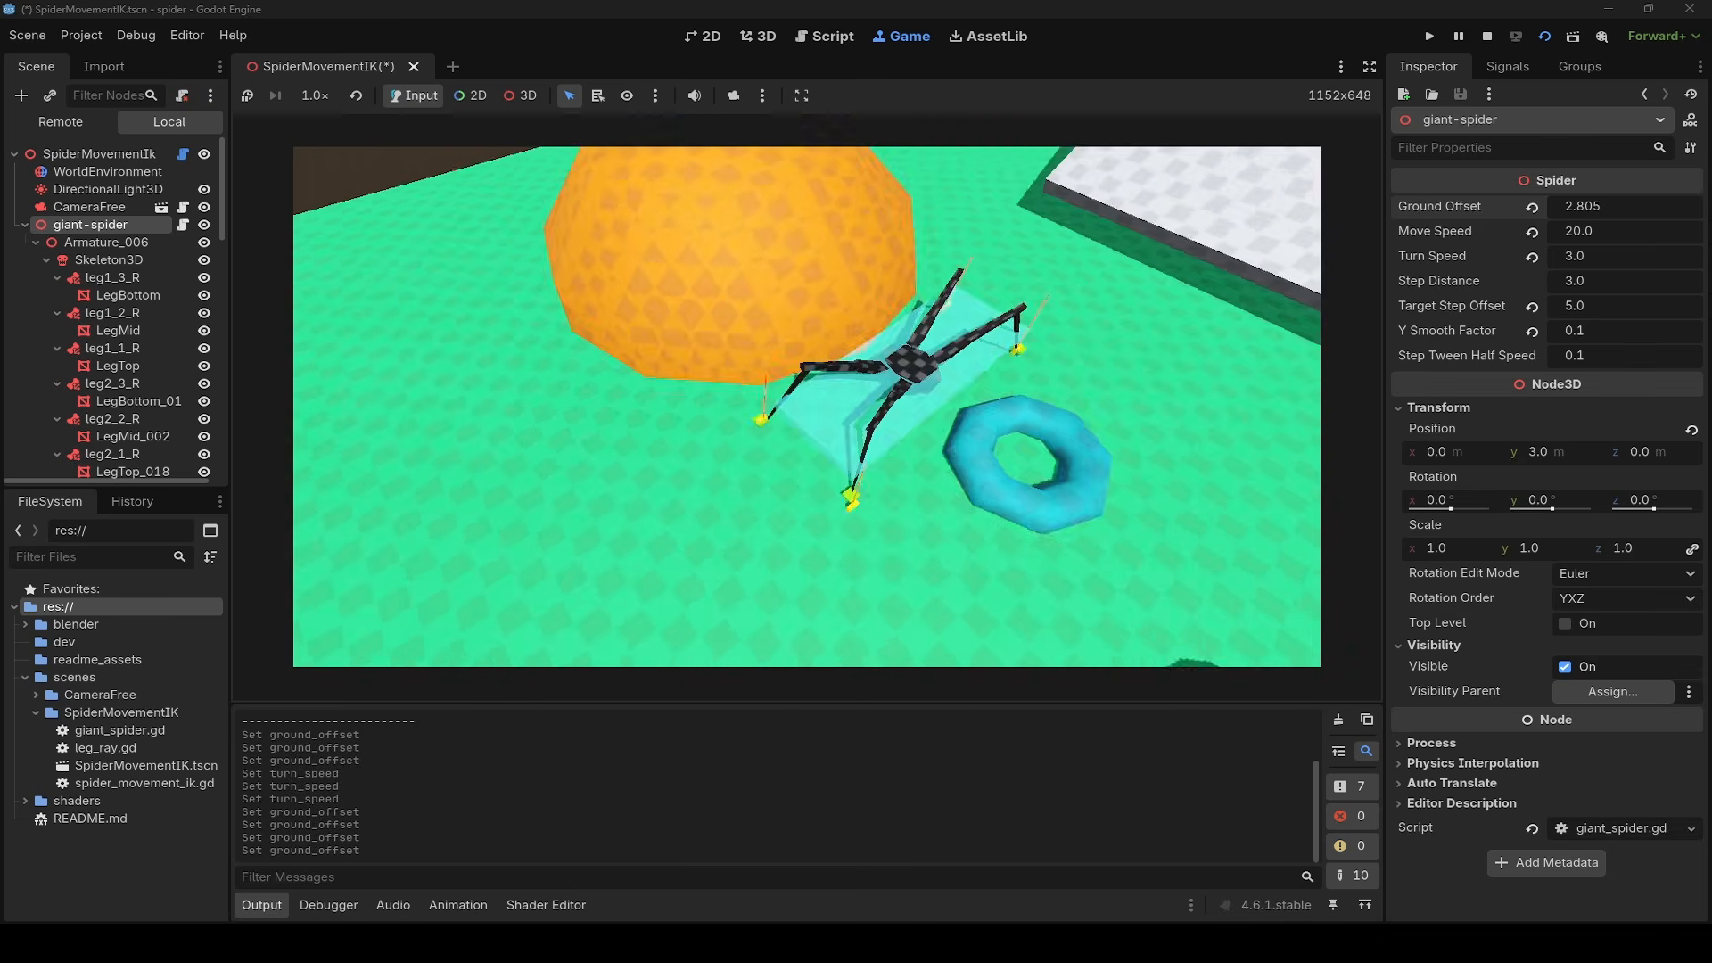
- Turn the spider toward the orange dome and walk it up onto the dome's top
{"action": "key", "text": "Right"}
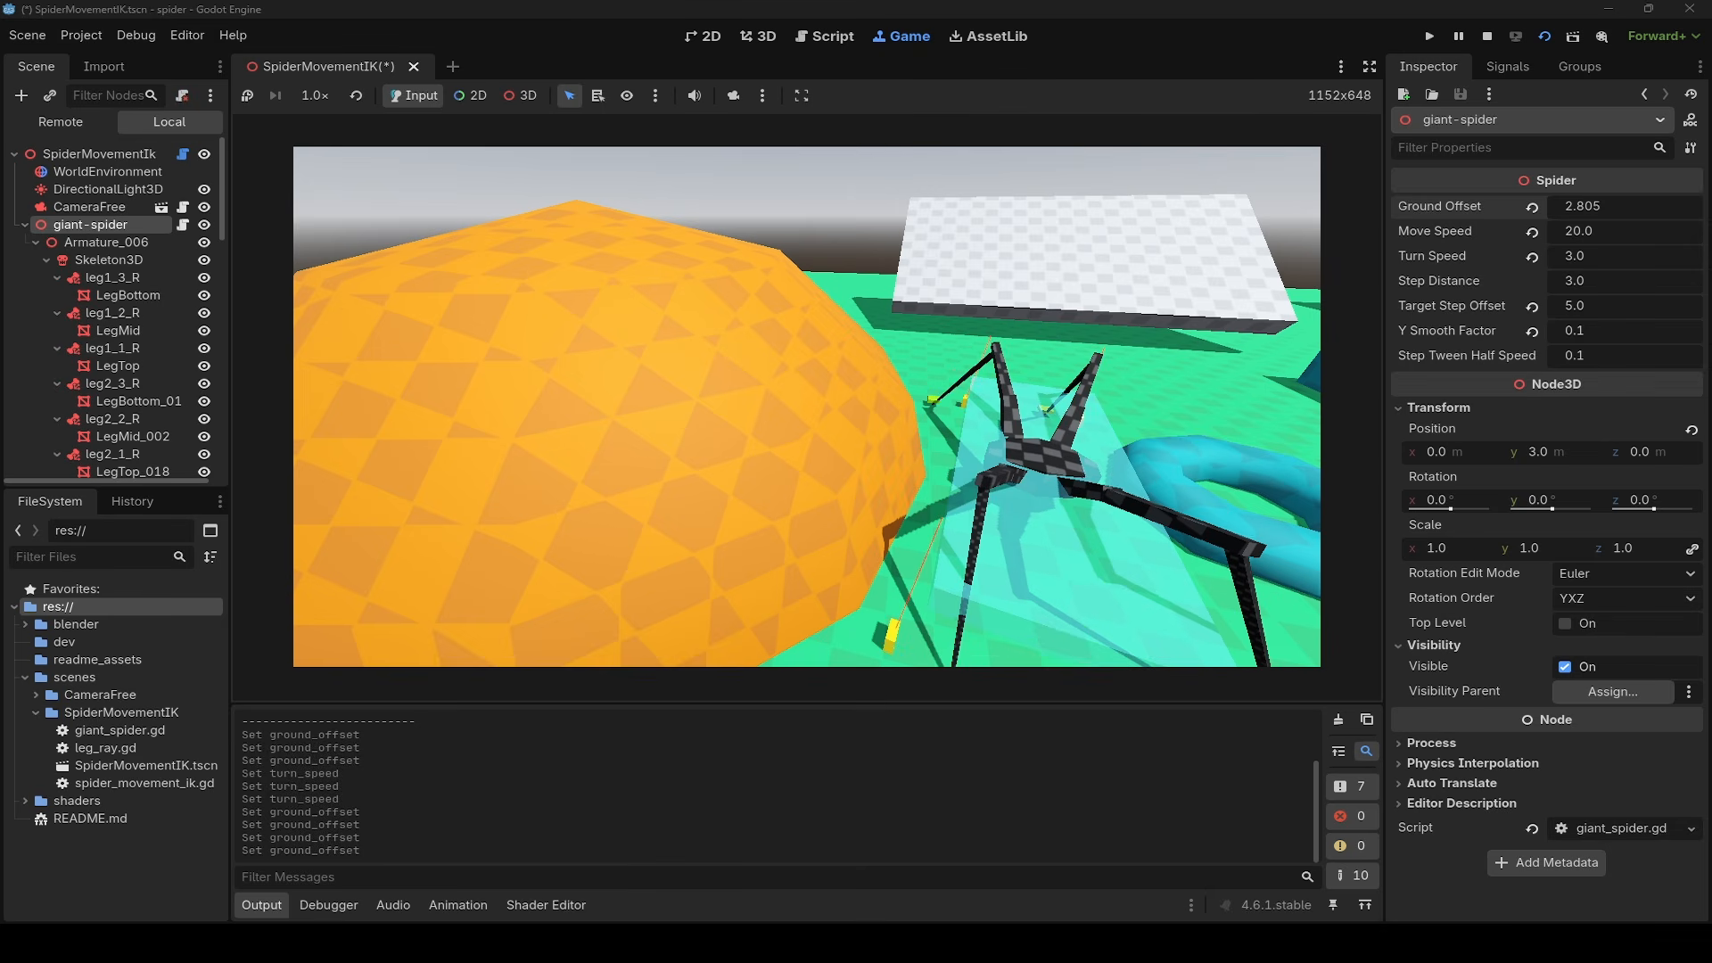
{"action": "key", "text": "Up"}
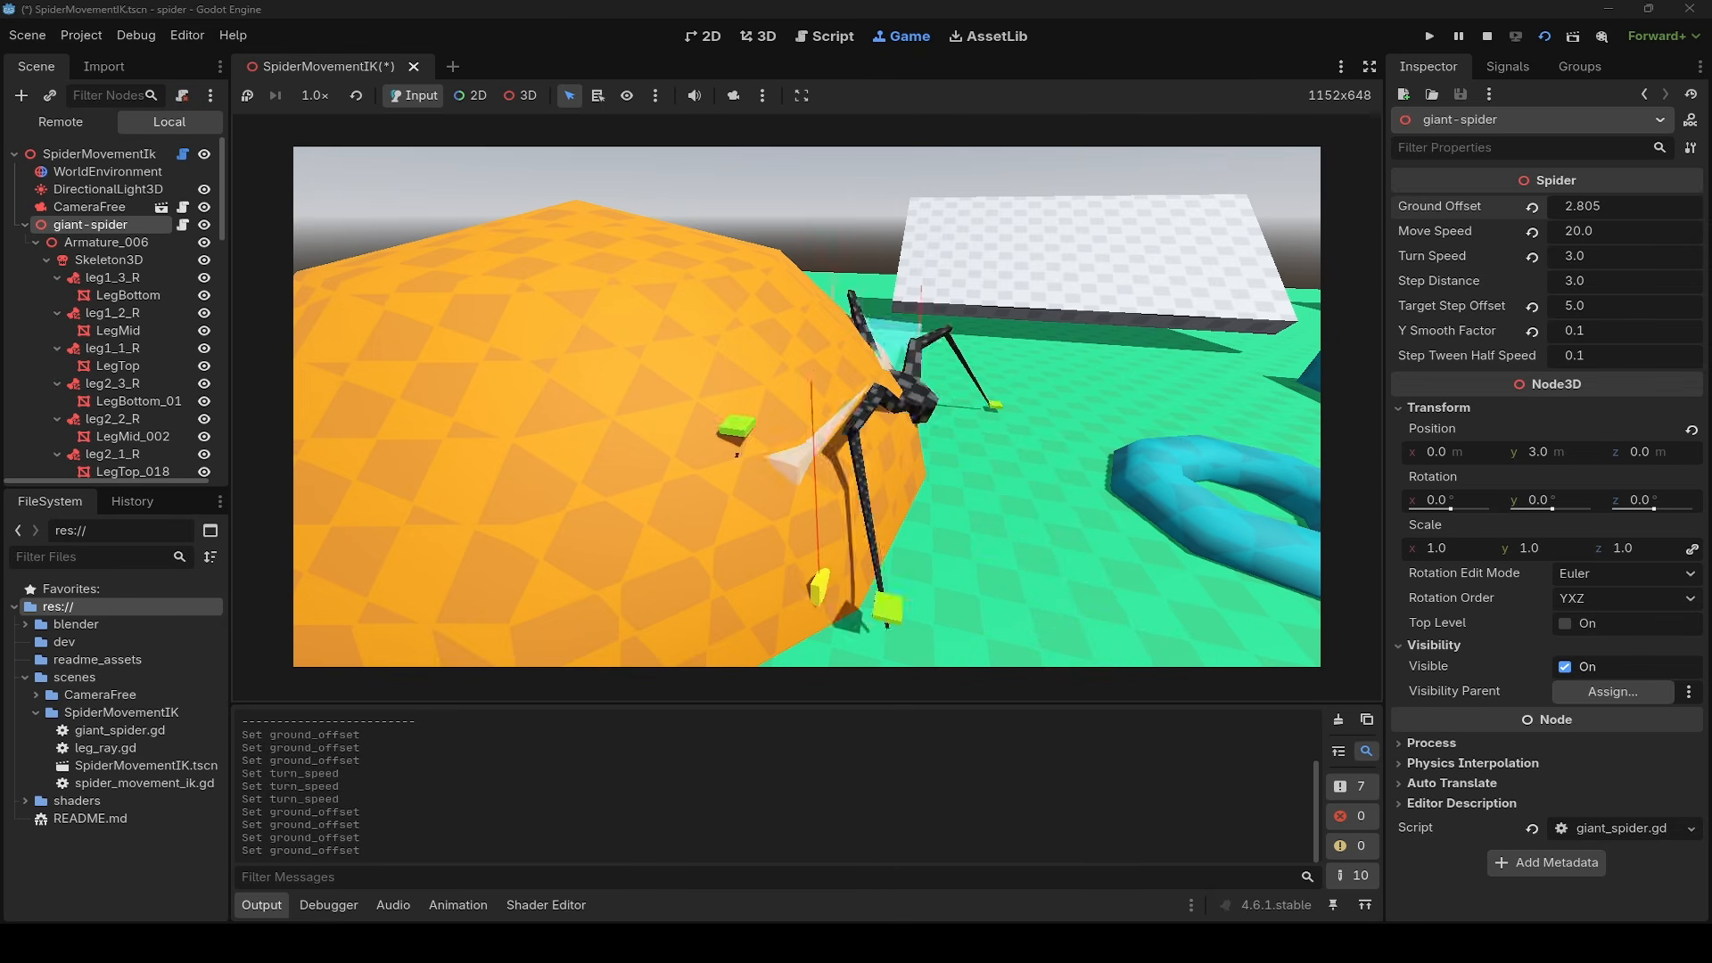
{"action": "key", "text": "w"}
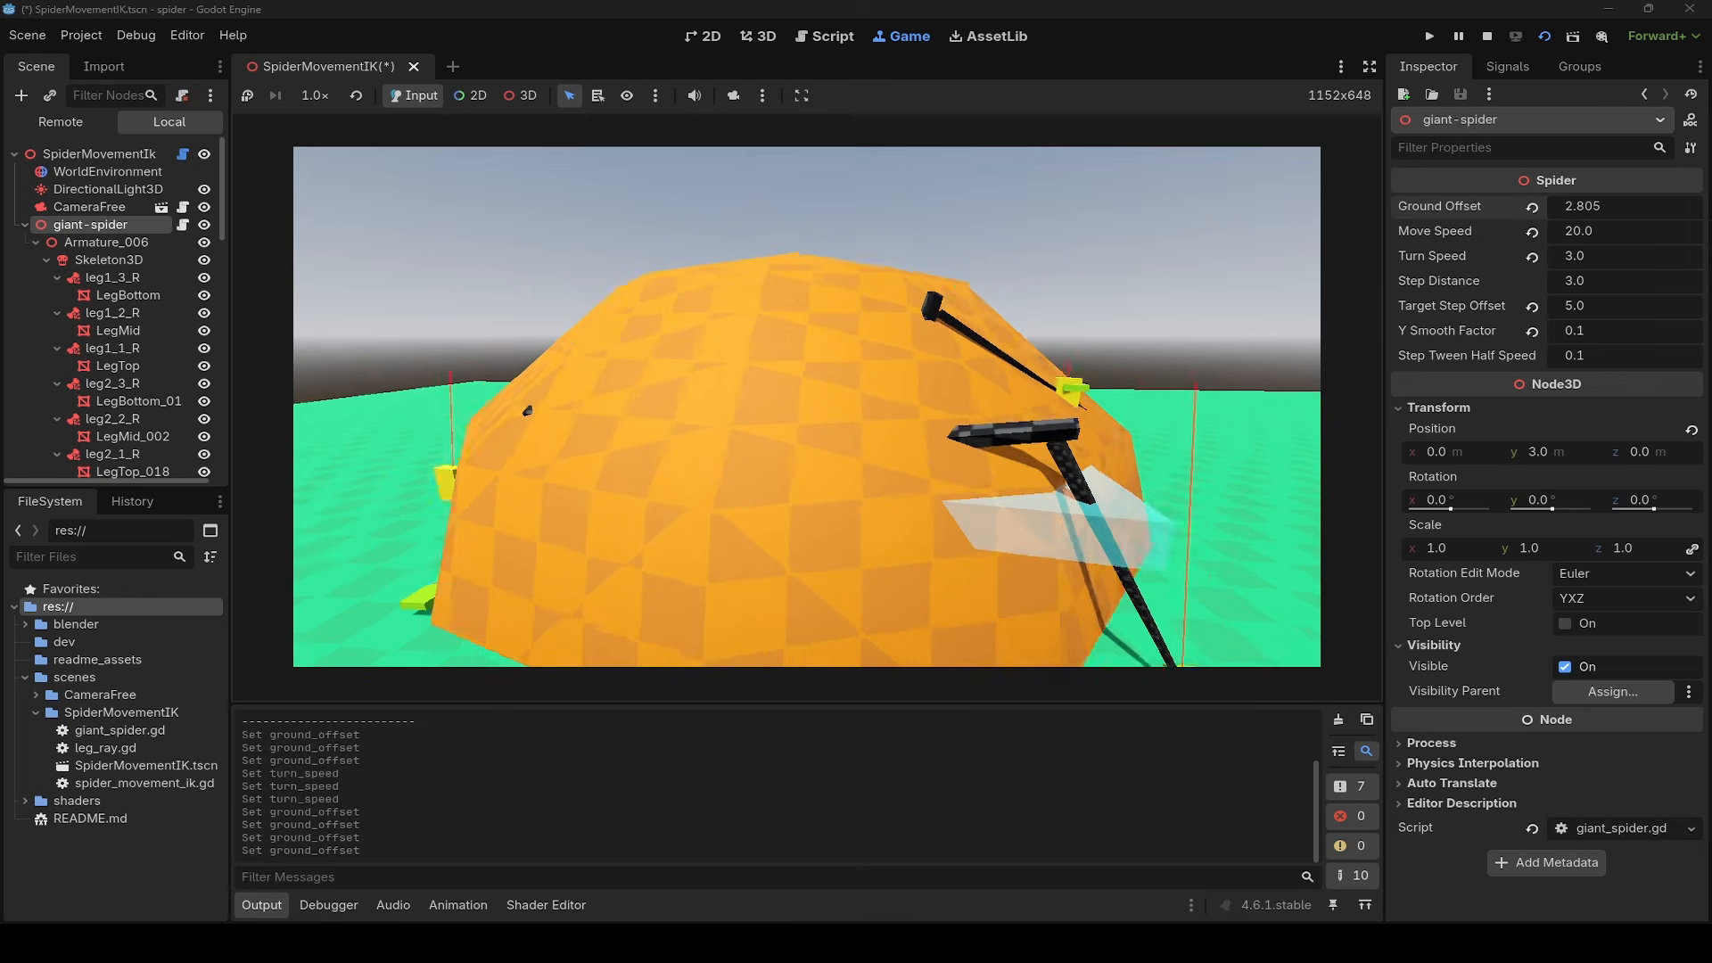
{"action": "key", "text": "w"}
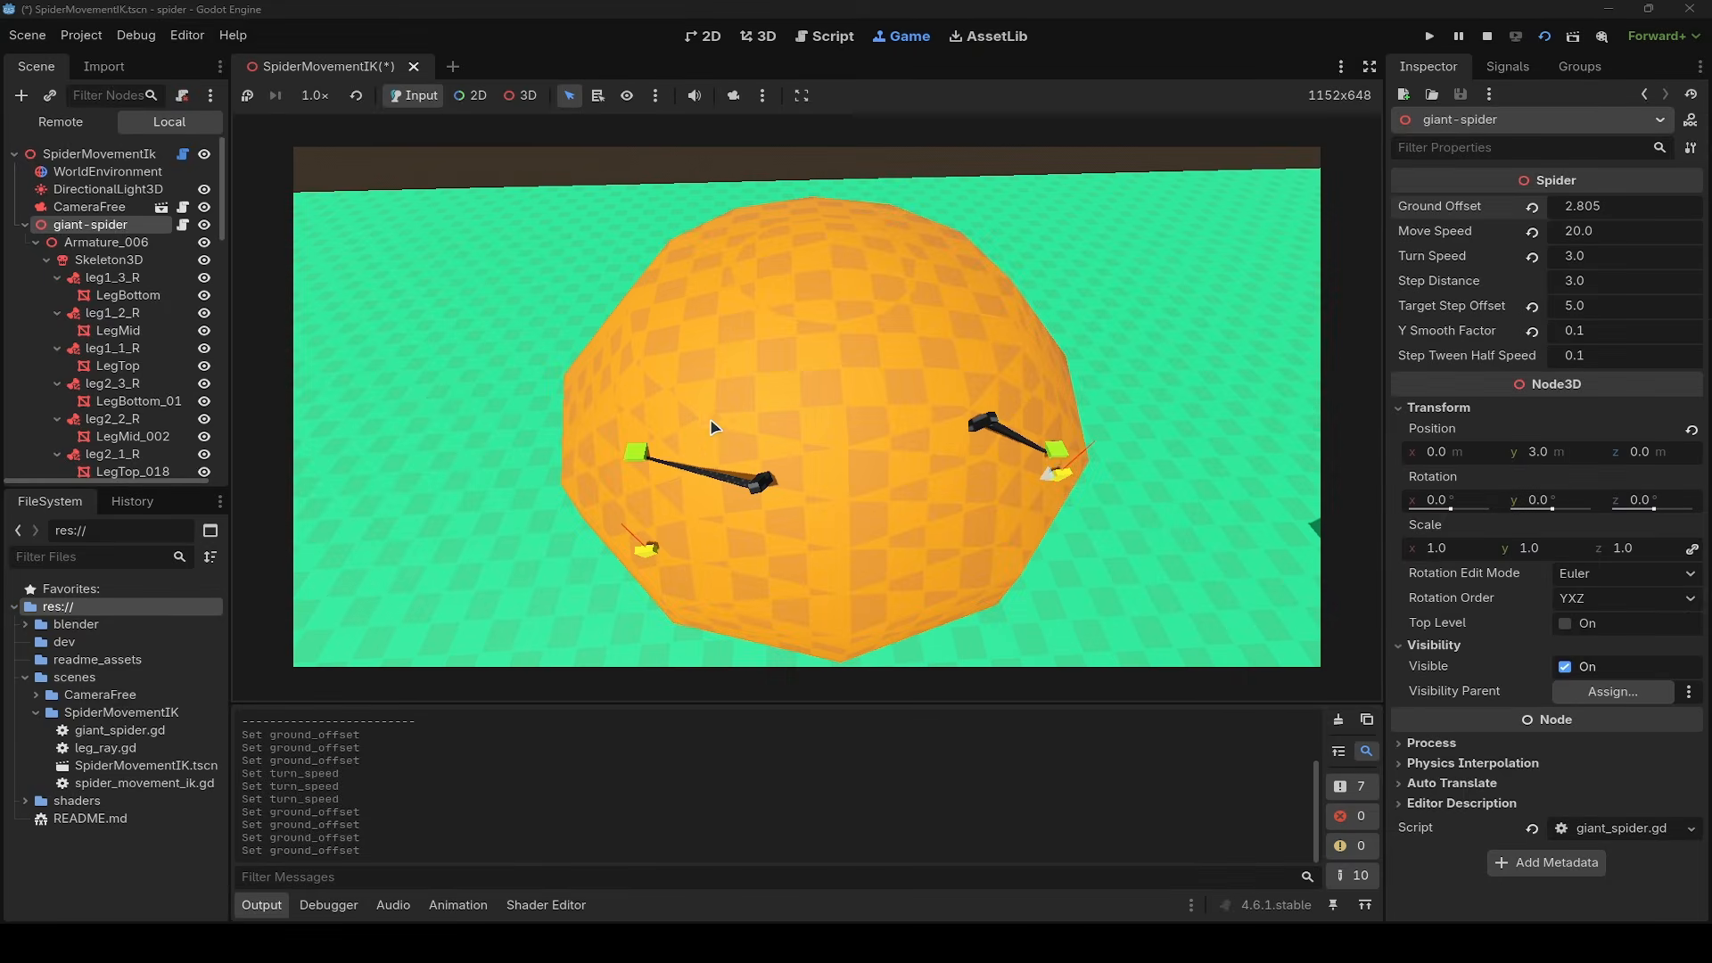
{"action": "right_click_drag", "start_coordinate": [710, 419], "coordinate": [724, 436]}
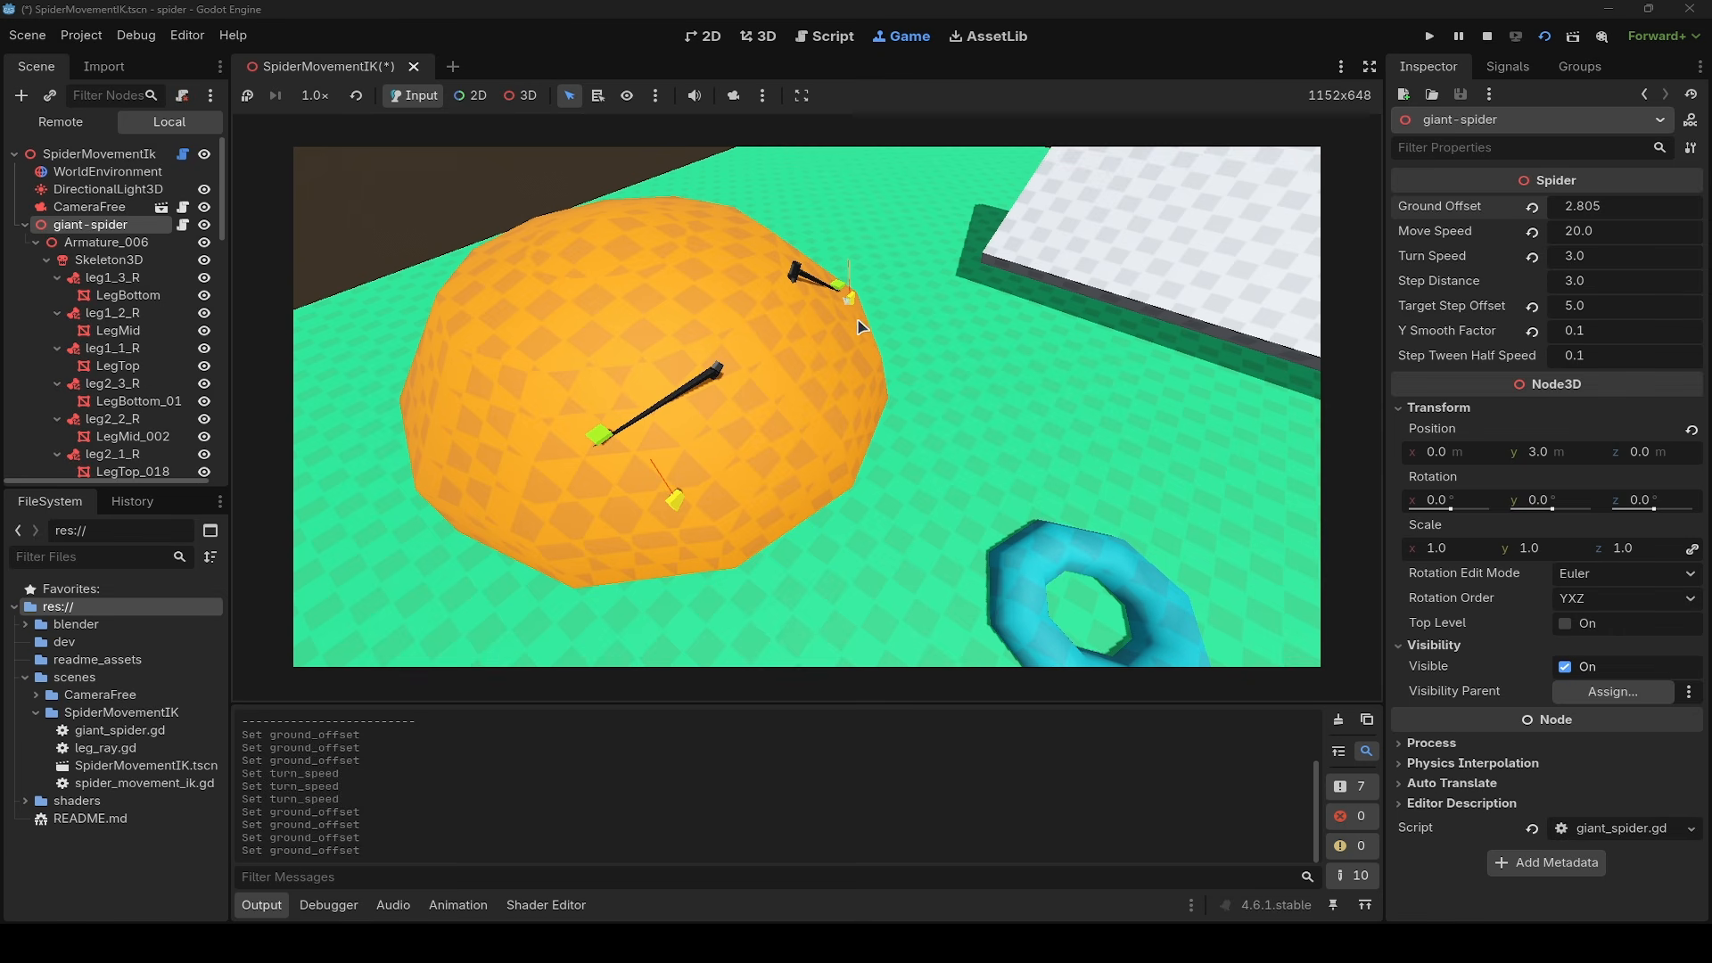
{"action": "key", "text": "w"}
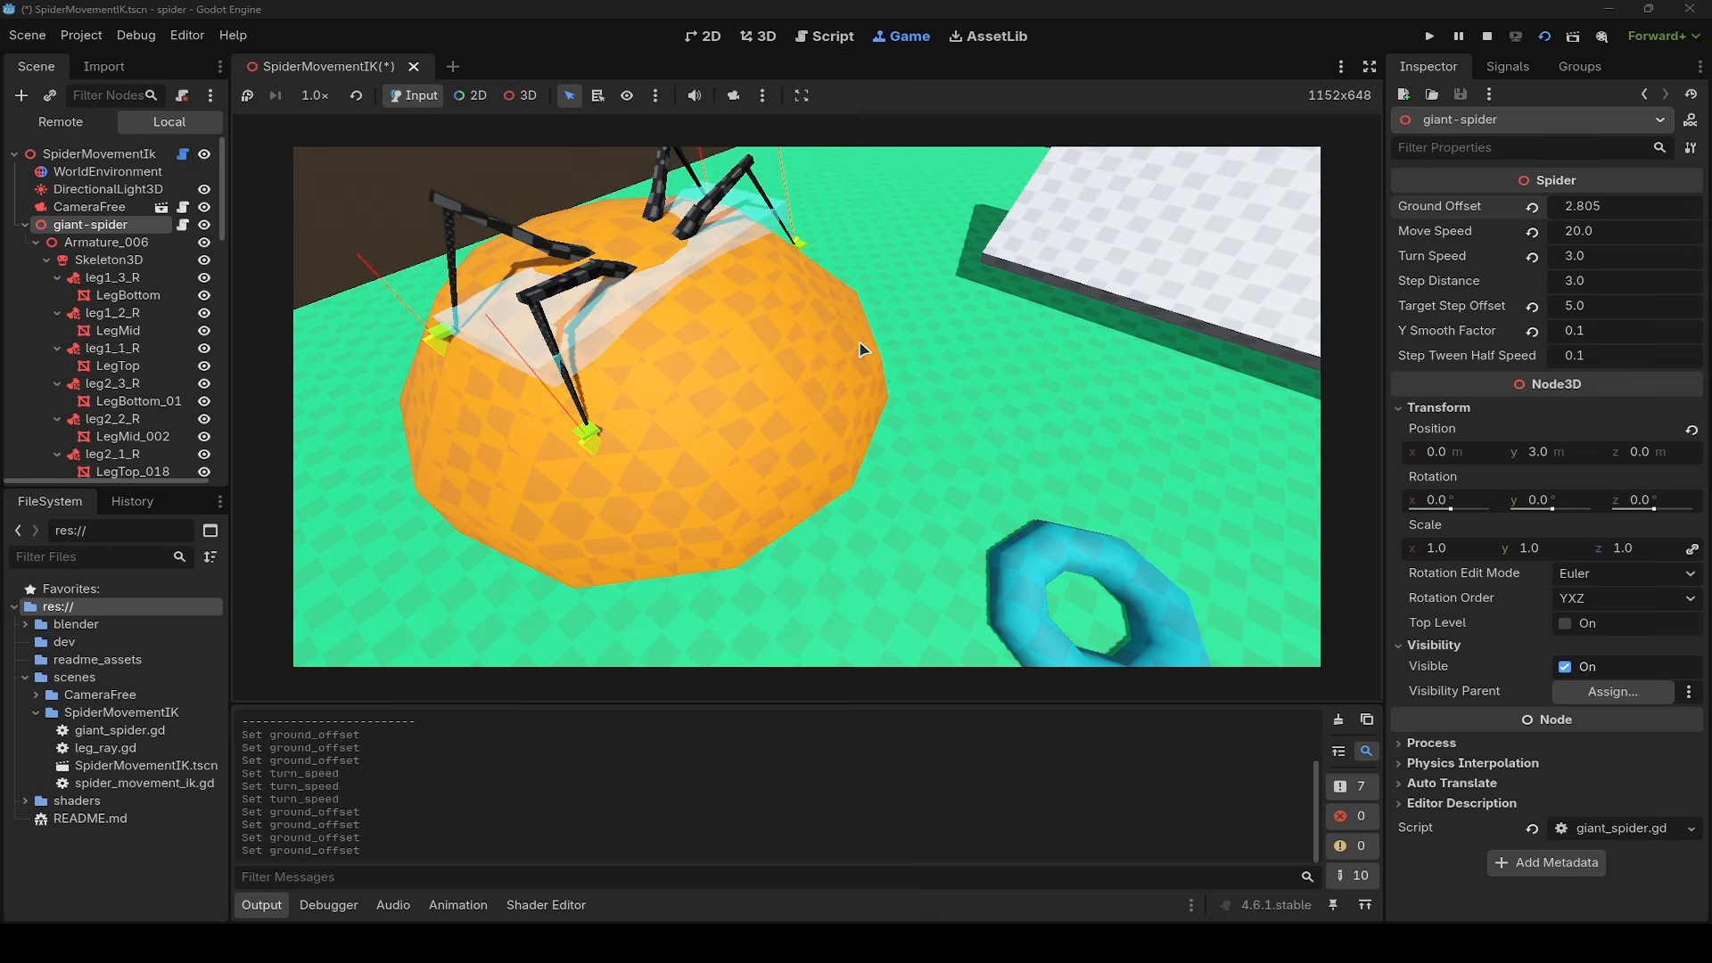
- Raise giant-spider's Ground Offset to 5.15 while it stands on the orange dome
{"action": "key", "text": "w"}
{"action": "right_click_drag", "start_coordinate": [745, 272], "coordinate": [778, 405]}
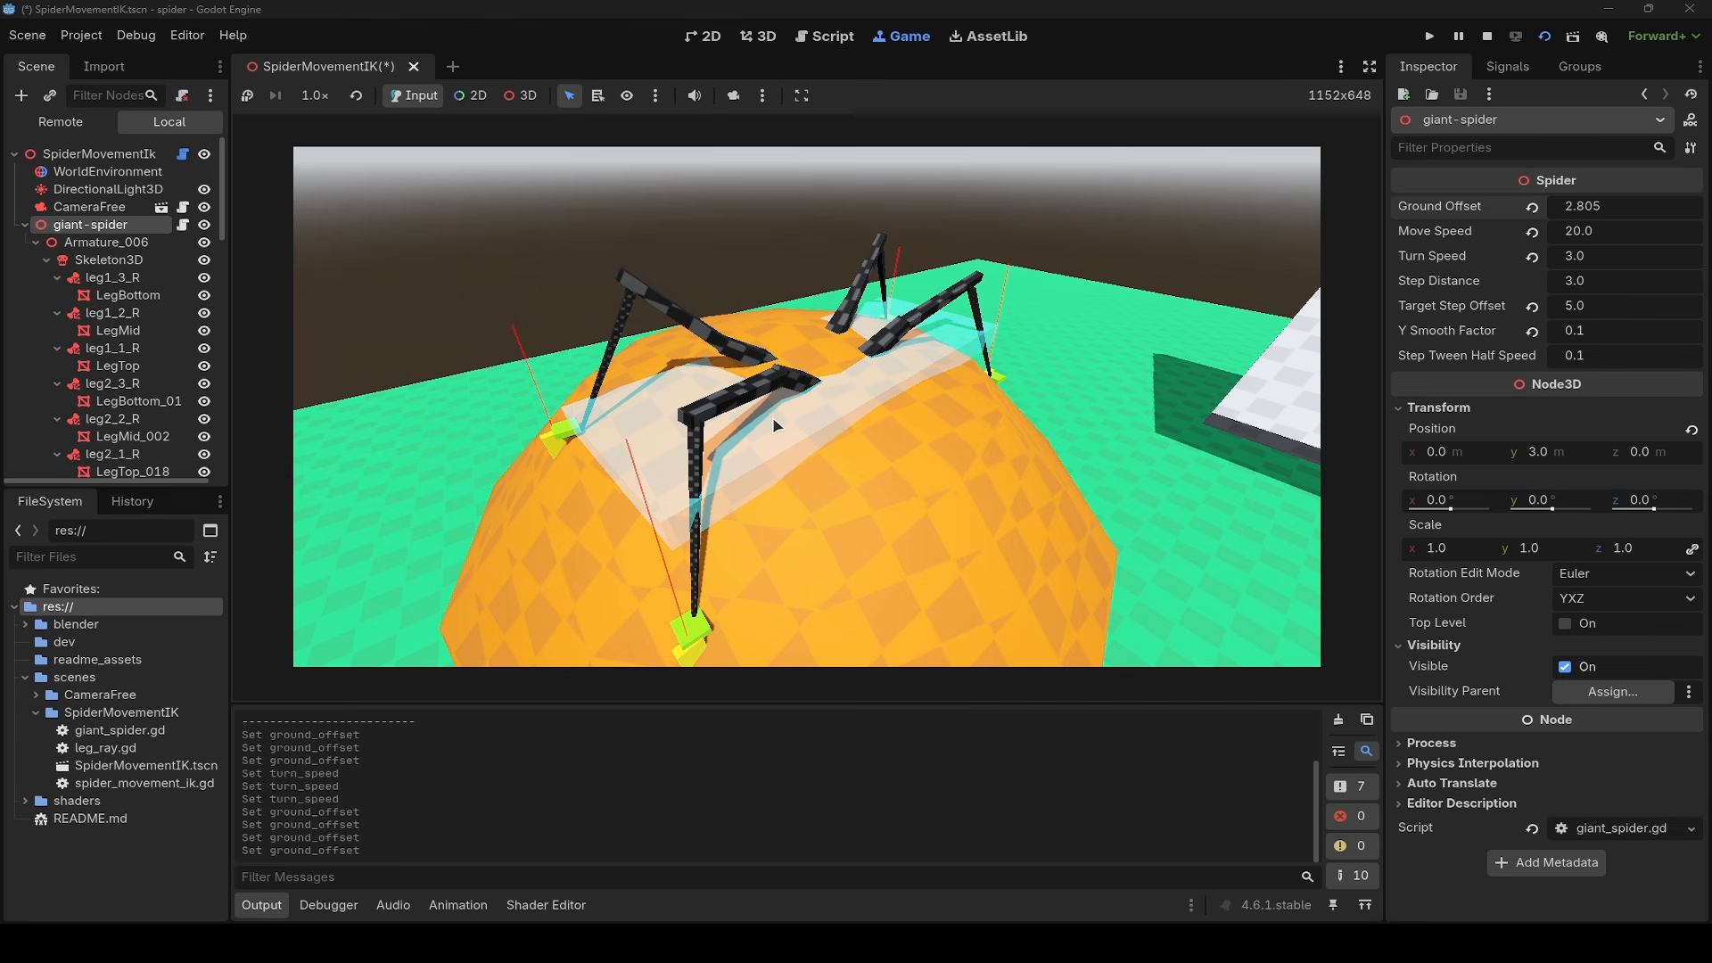
{"action": "key", "text": "d"}
{"action": "right_click_drag", "start_coordinate": [926, 325], "coordinate": [750, 327]}
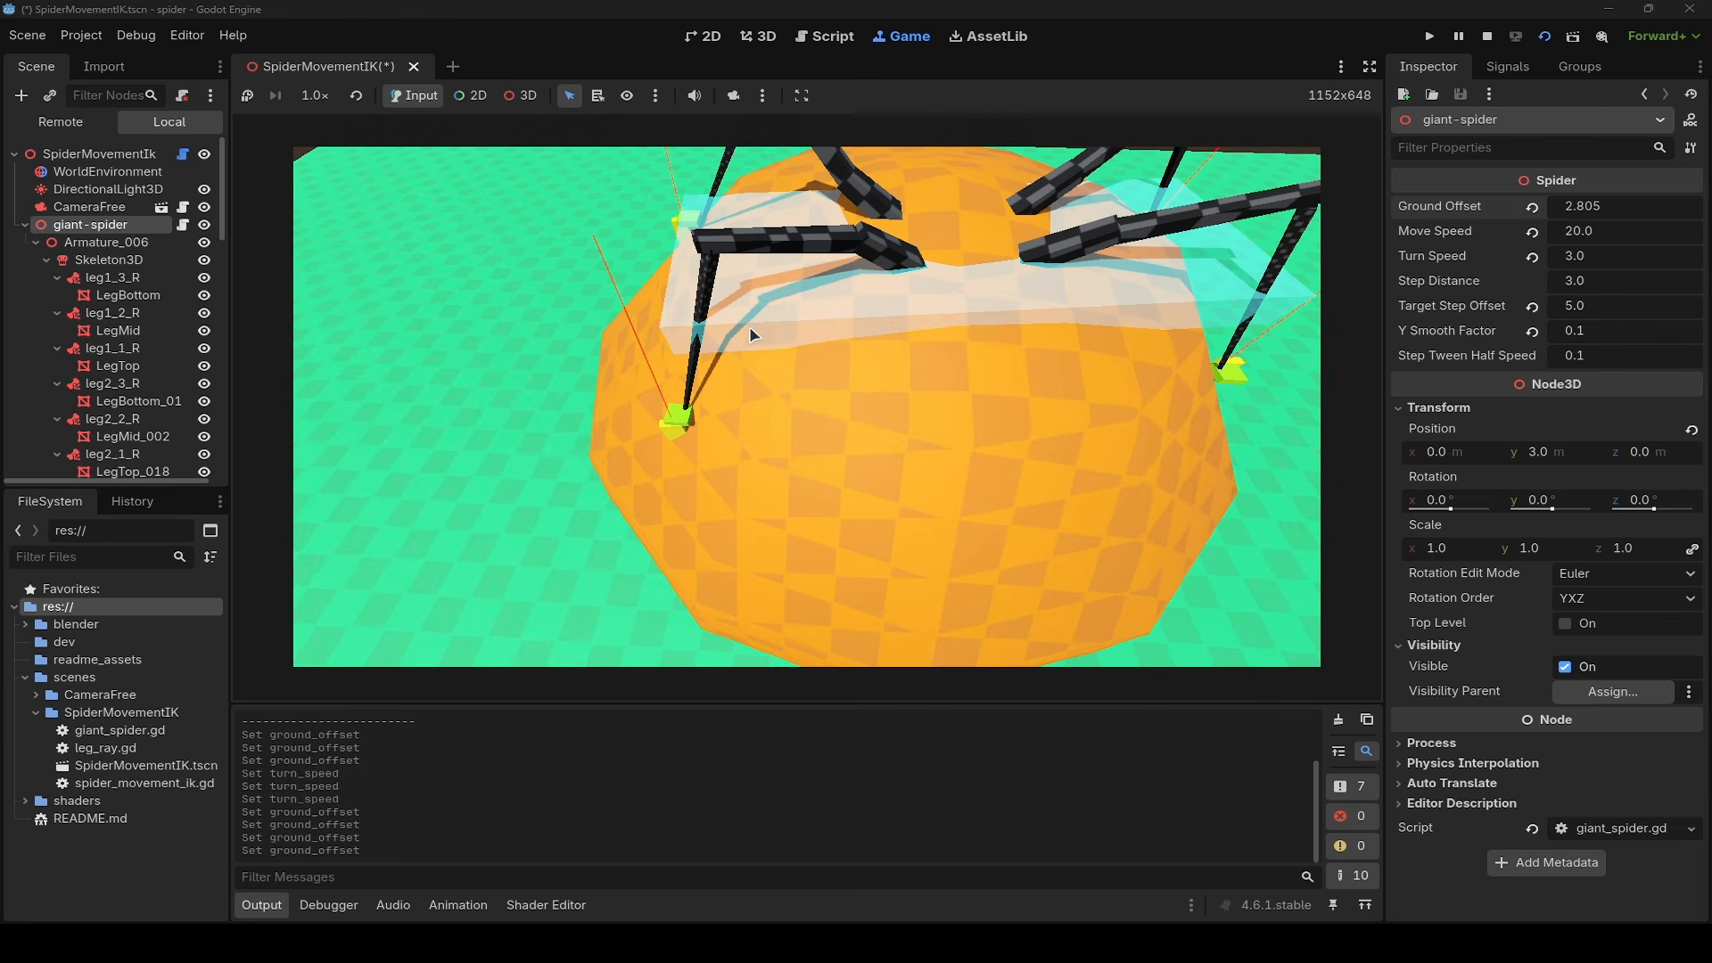
{"action": "right_click_drag", "start_coordinate": [729, 397], "coordinate": [847, 339]}
{"action": "key", "text": "a"}
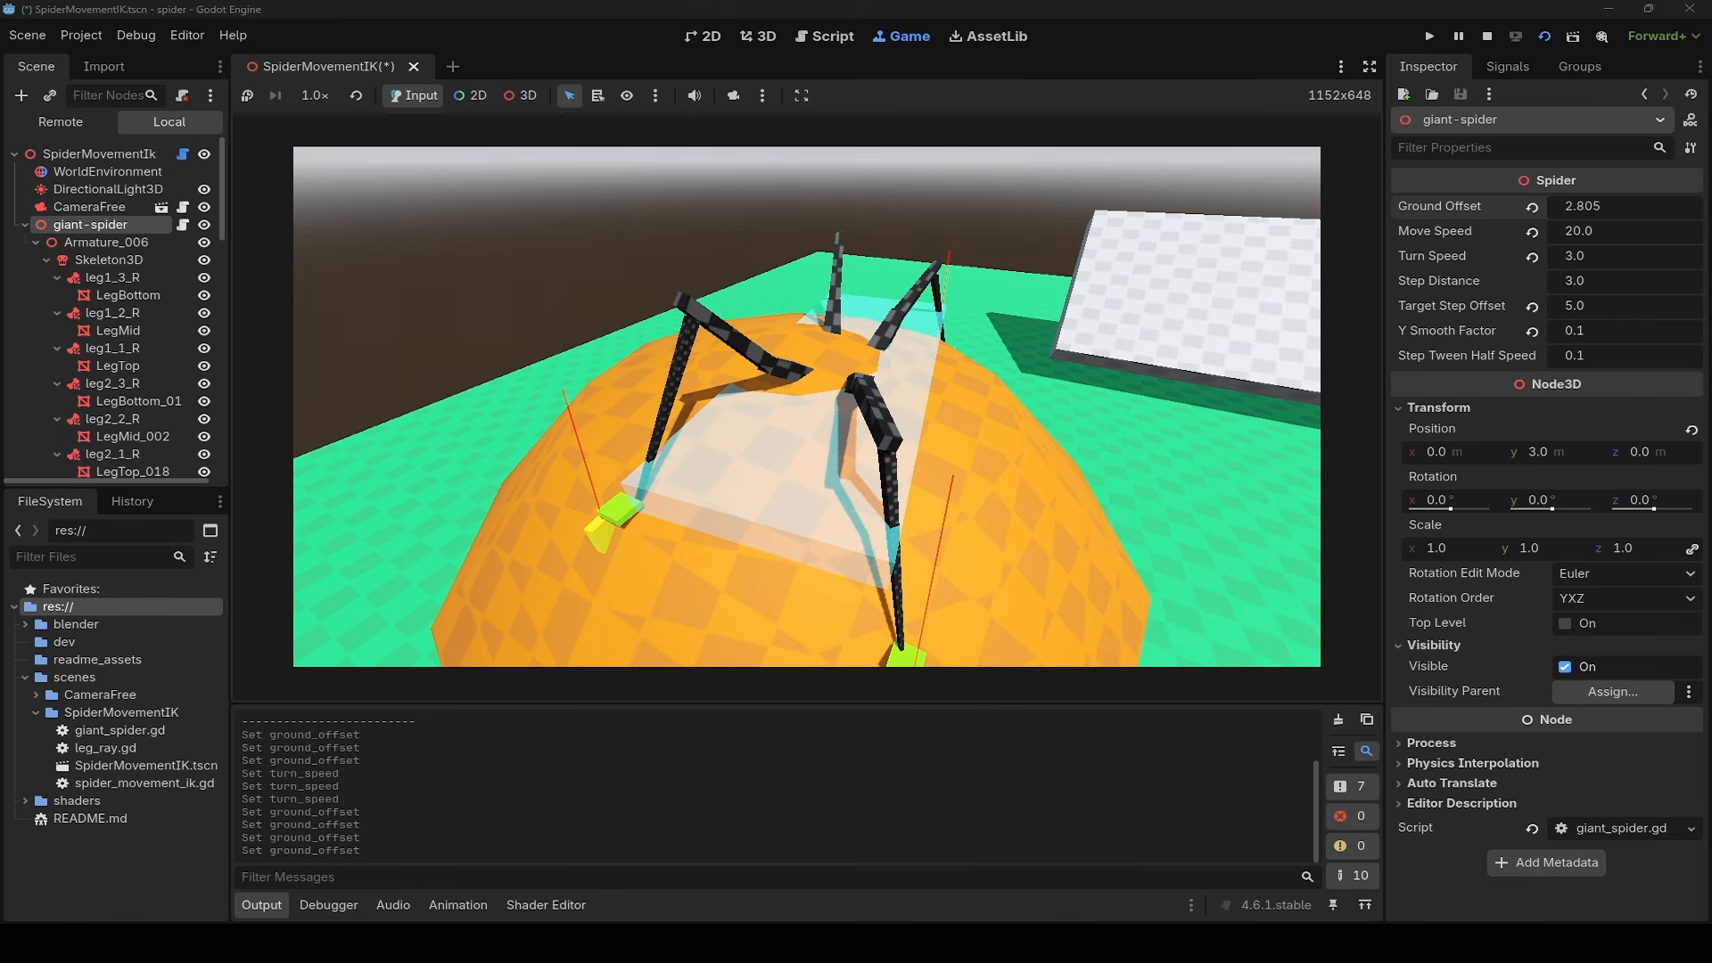
{"action": "left_click_drag", "start_coordinate": [1597, 206], "coordinate": [1711, 206]}
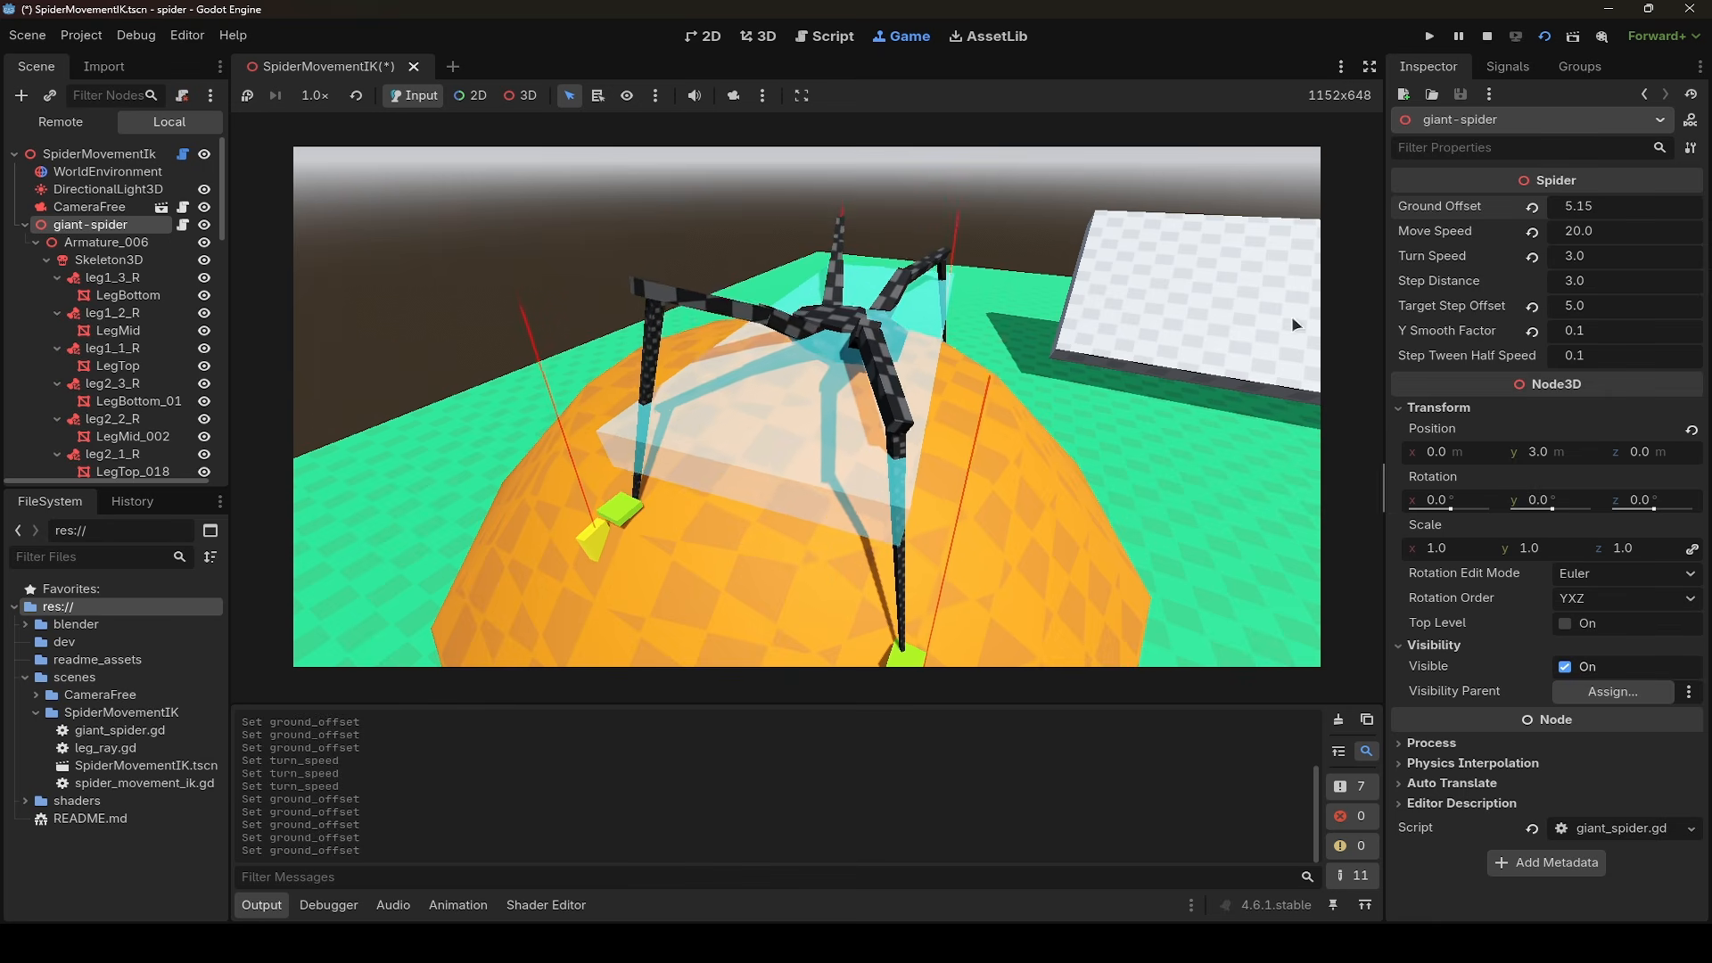
- Check the raised body from close up and walk the spider forward over the orange dome
{"action": "key", "text": "d"}
{"action": "right_click_drag", "start_coordinate": [1115, 370], "coordinate": [632, 405]}
{"action": "key", "text": "w"}
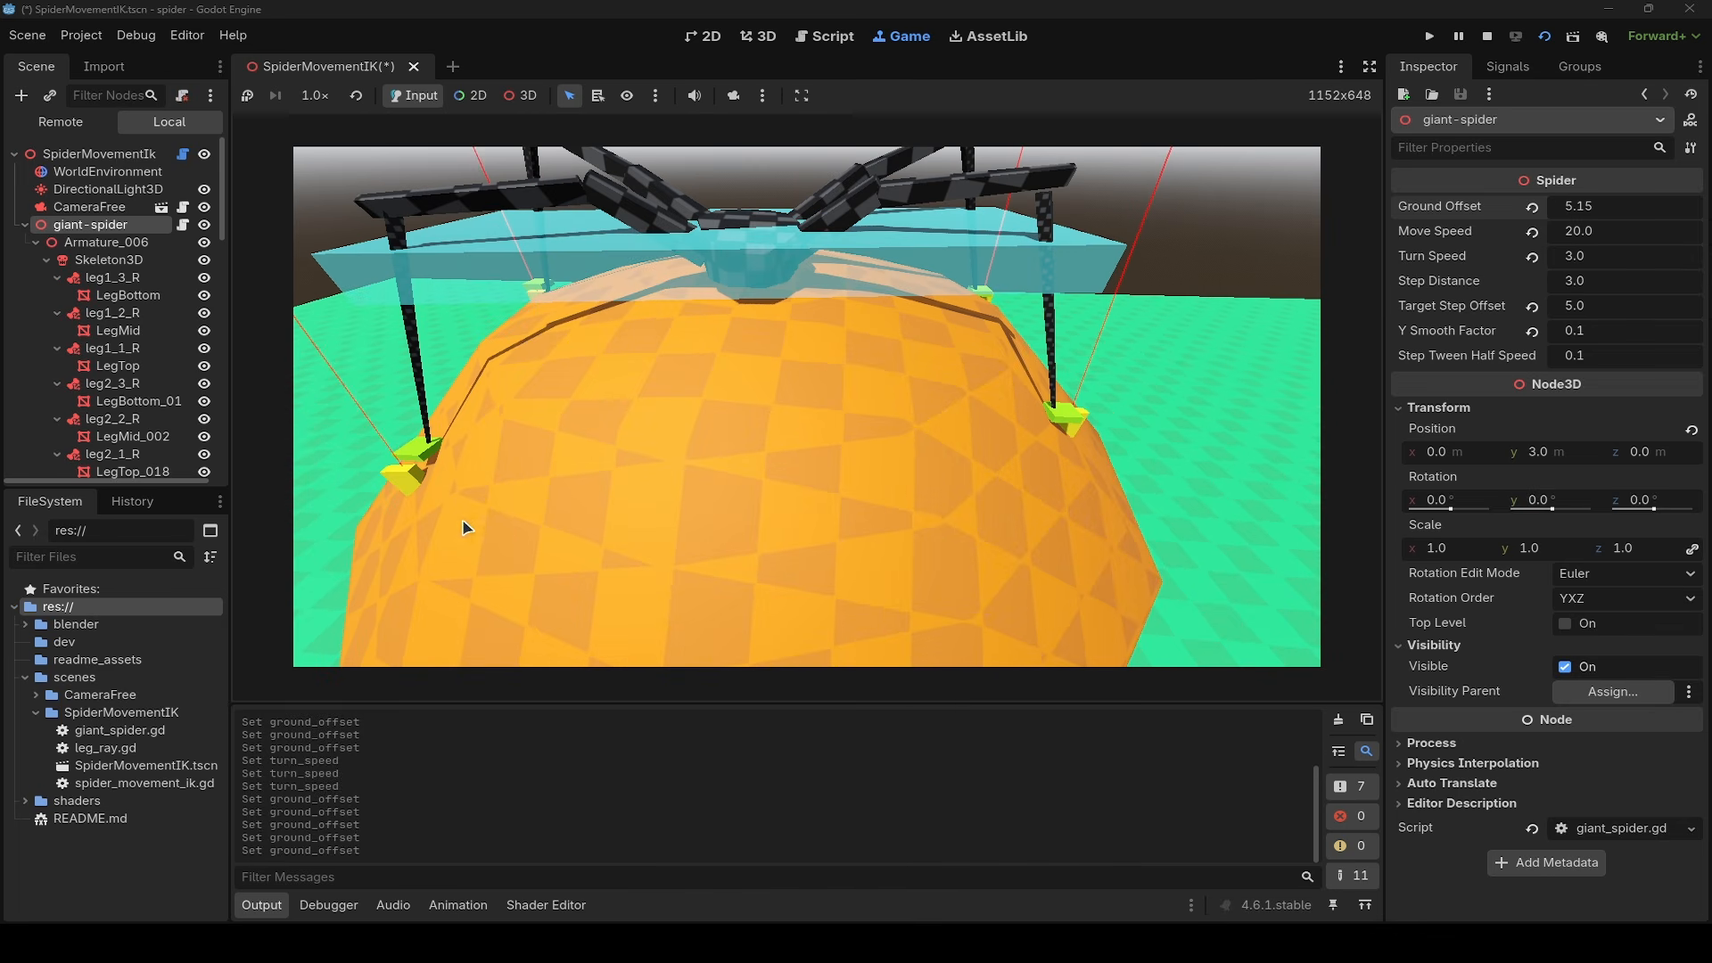
{"action": "right_click_drag", "start_coordinate": [705, 286], "coordinate": [682, 299]}
{"action": "key", "text": "s"}
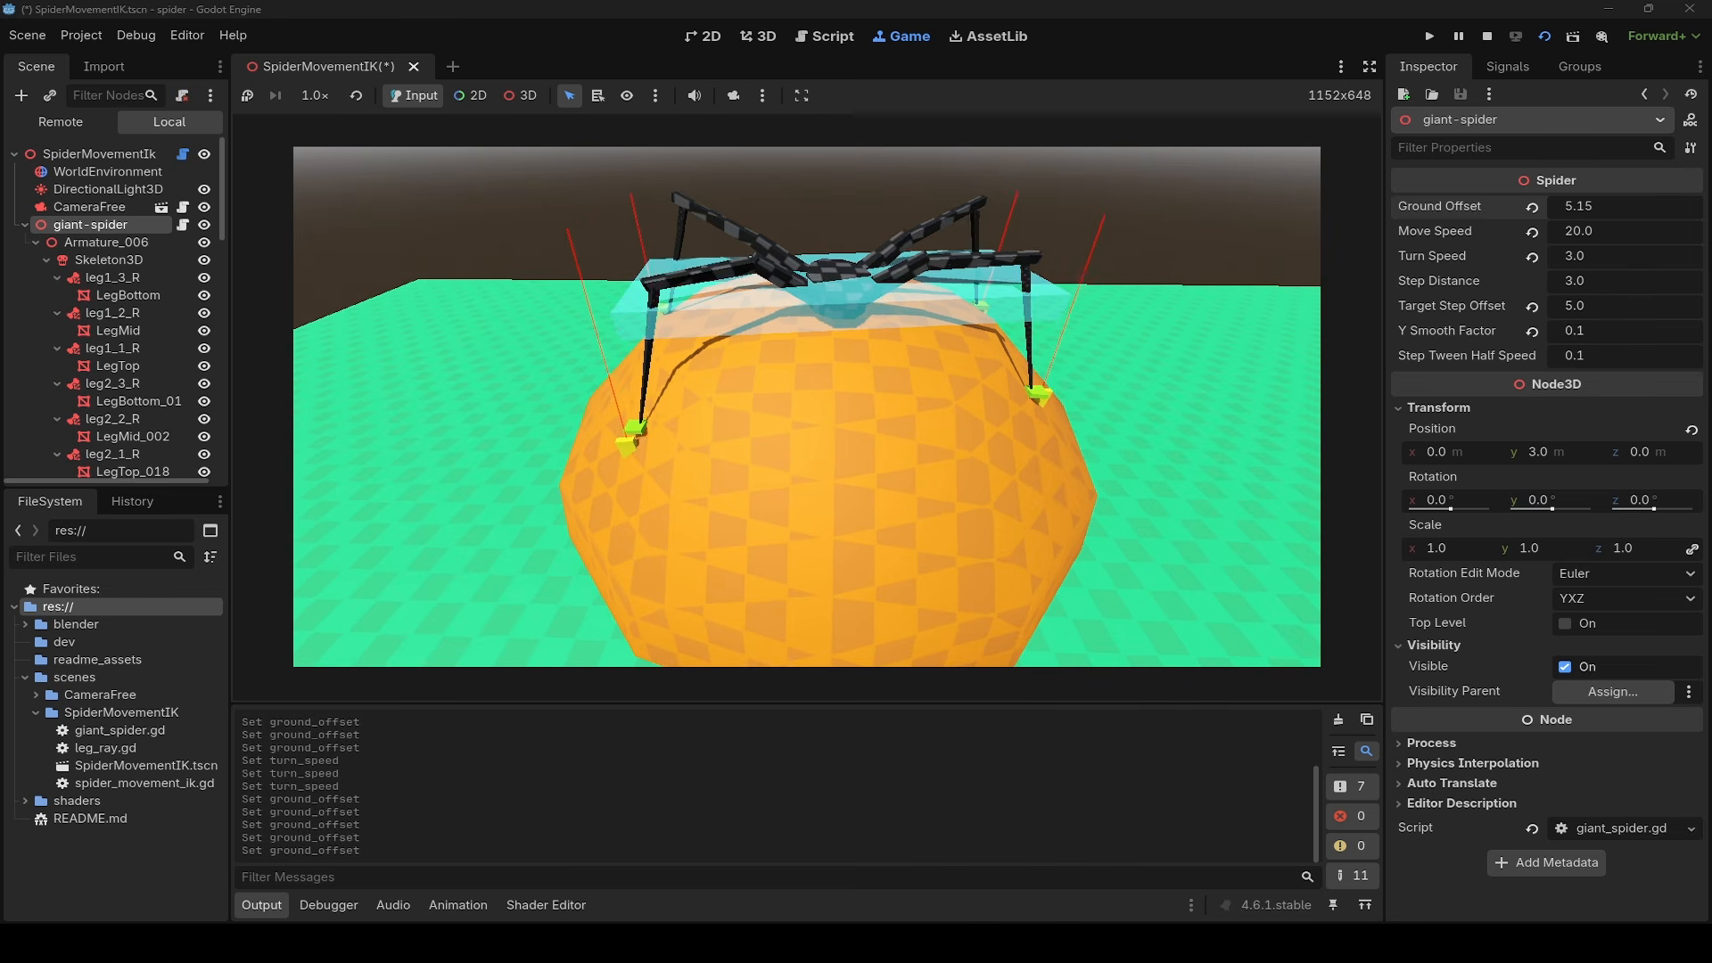
{"action": "key", "text": "Up"}
{"action": "key", "text": "Up"}
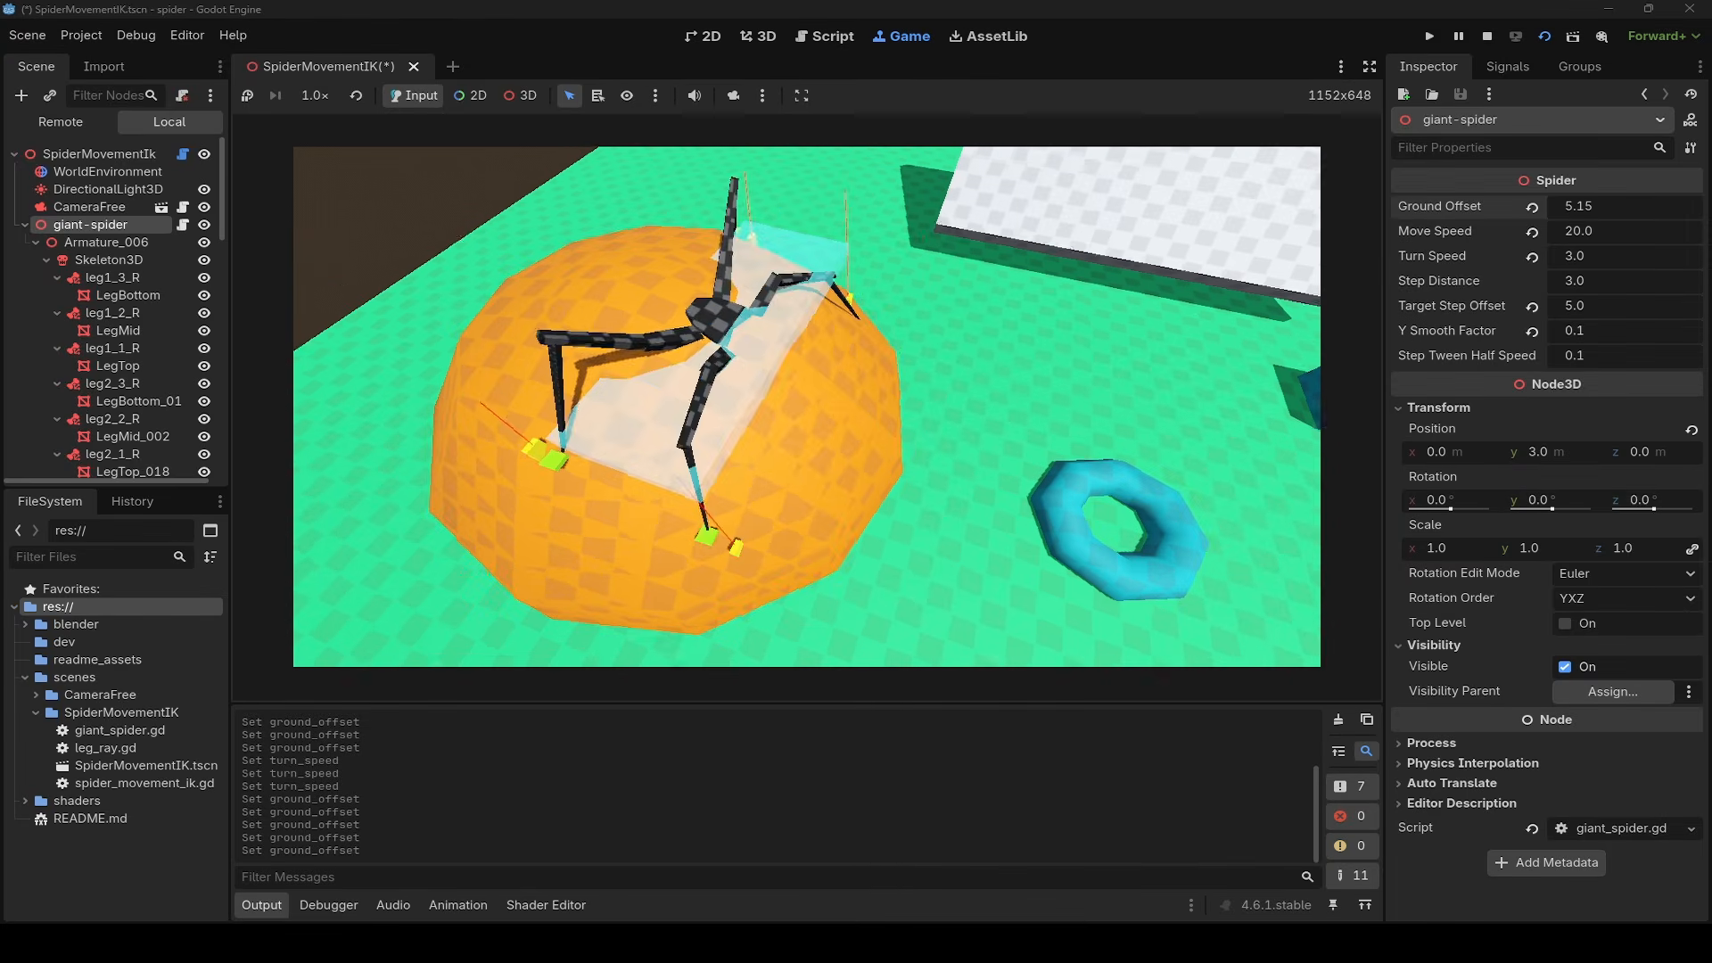
- Walk the spider down off the orange dome, past the blue ring and up onto the white slab
{"action": "key", "text": "Up"}
{"action": "key", "text": "Up"}
{"action": "key", "text": "Left"}
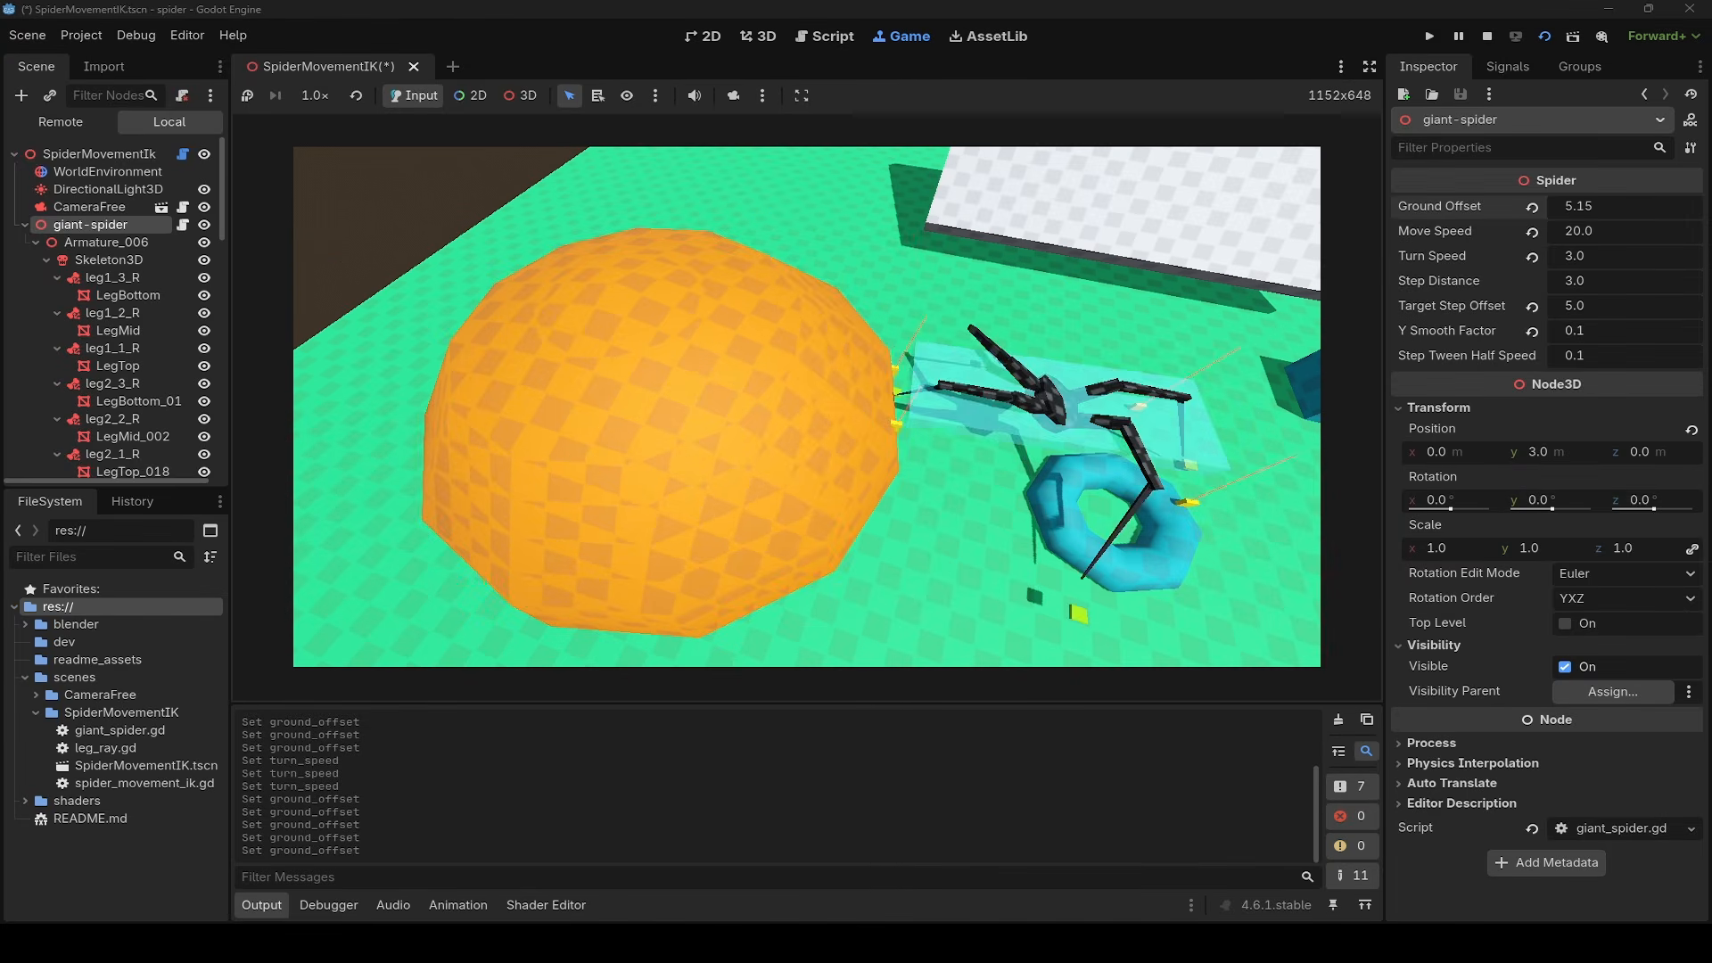
{"action": "key", "text": "Right"}
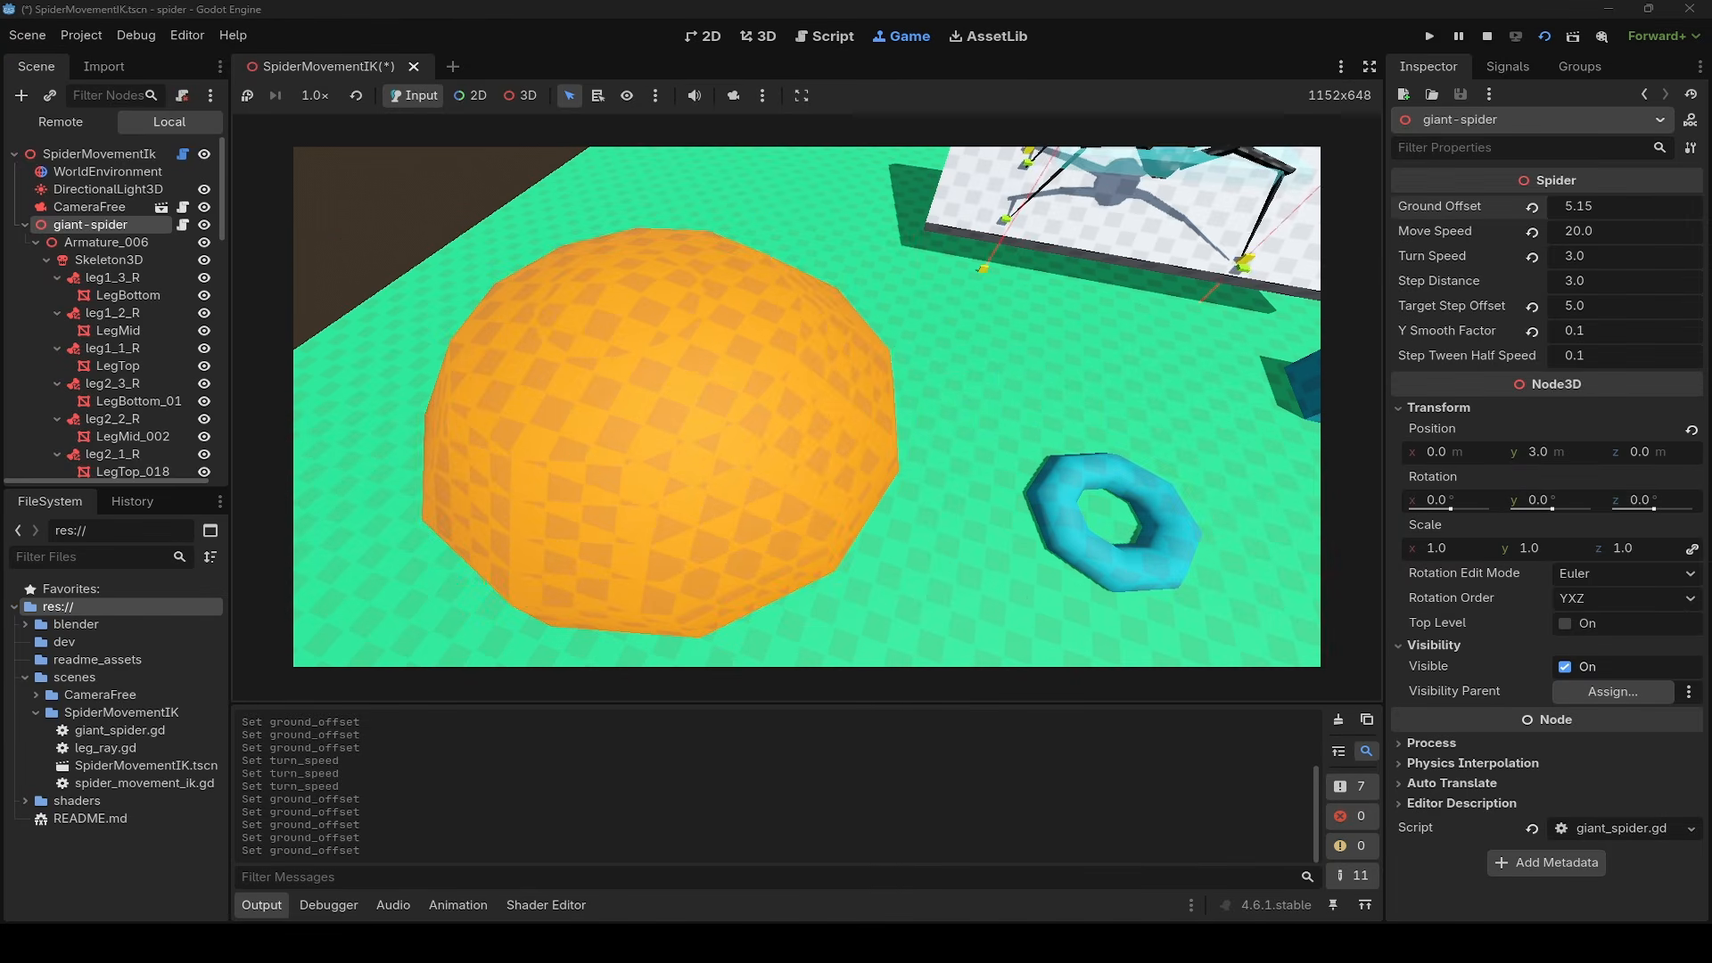
- Examine the spider's legs and step targets on the white slab from close up
{"action": "key", "text": "w"}
{"action": "key", "text": "w"}
{"action": "mouse_move", "coordinate": [806, 405]}
{"action": "right_mouse_down"}
{"action": "mouse_move", "coordinate": [793, 464]}
{"action": "mouse_move", "coordinate": [806, 405]}
{"action": "right_mouse_up"}
{"action": "key", "text": "s"}
{"action": "right_click_drag", "start_coordinate": [1056, 342], "coordinate": [883, 412]}
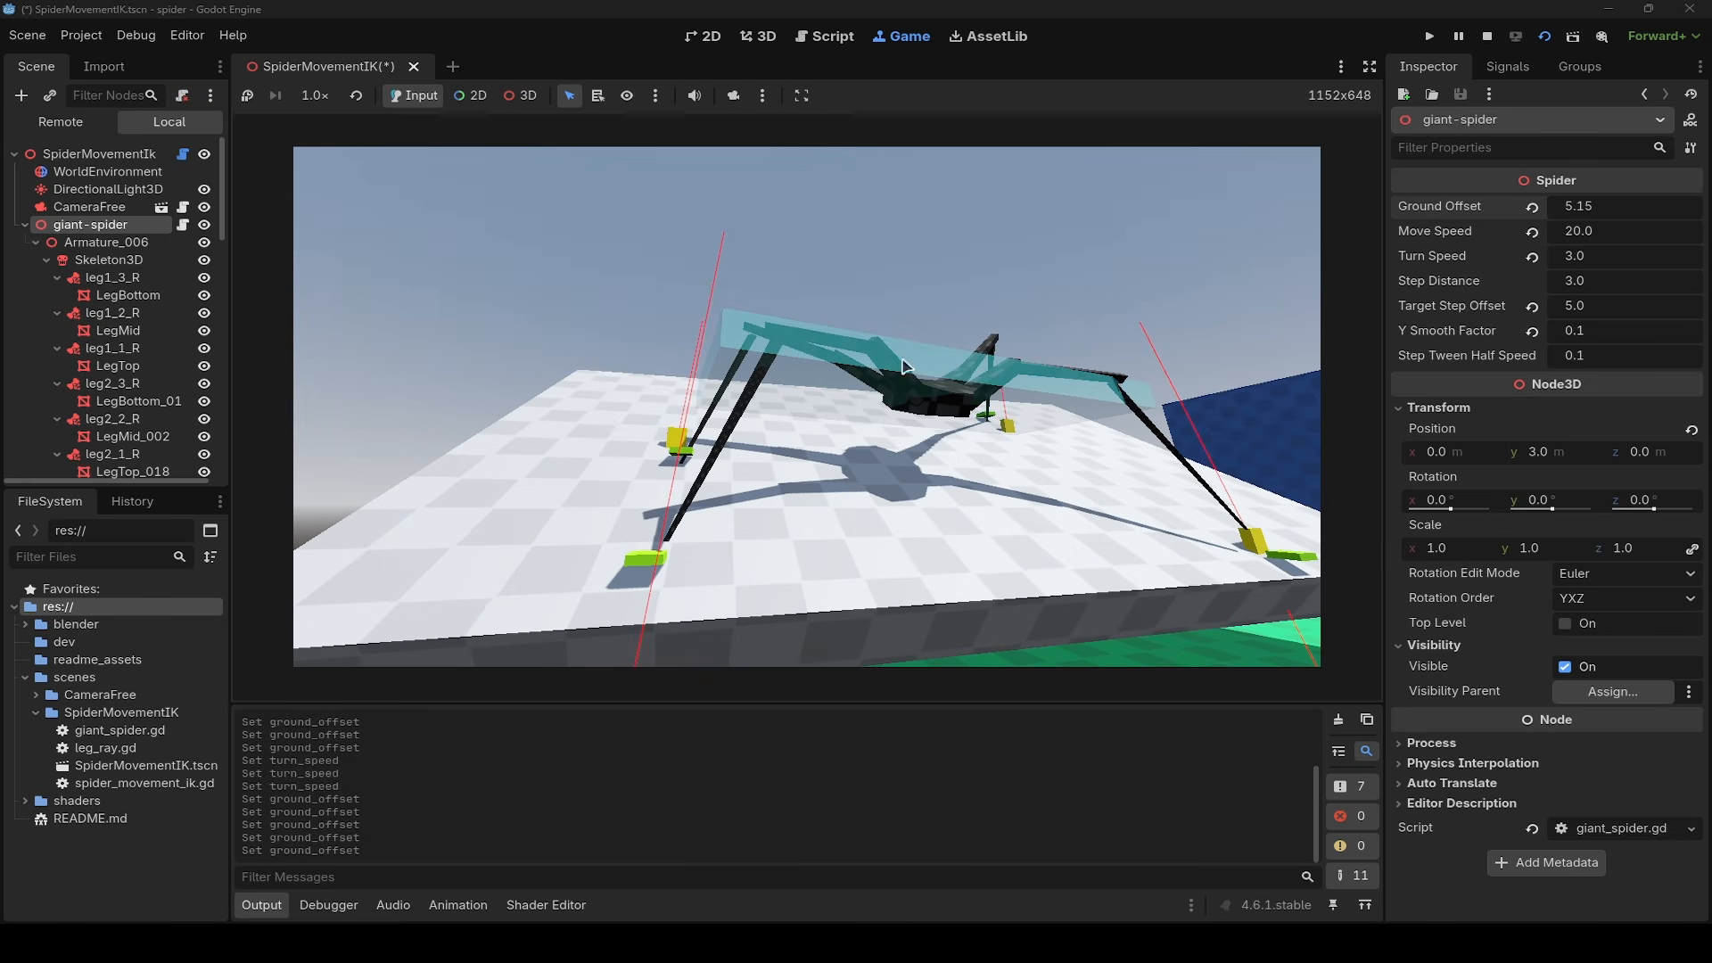
- Move the spider to the white slab's edge above the green floor and check how its legs reach down
{"action": "key", "text": "d"}
{"action": "right_click_drag", "start_coordinate": [763, 364], "coordinate": [847, 312]}
{"action": "key", "text": "a"}
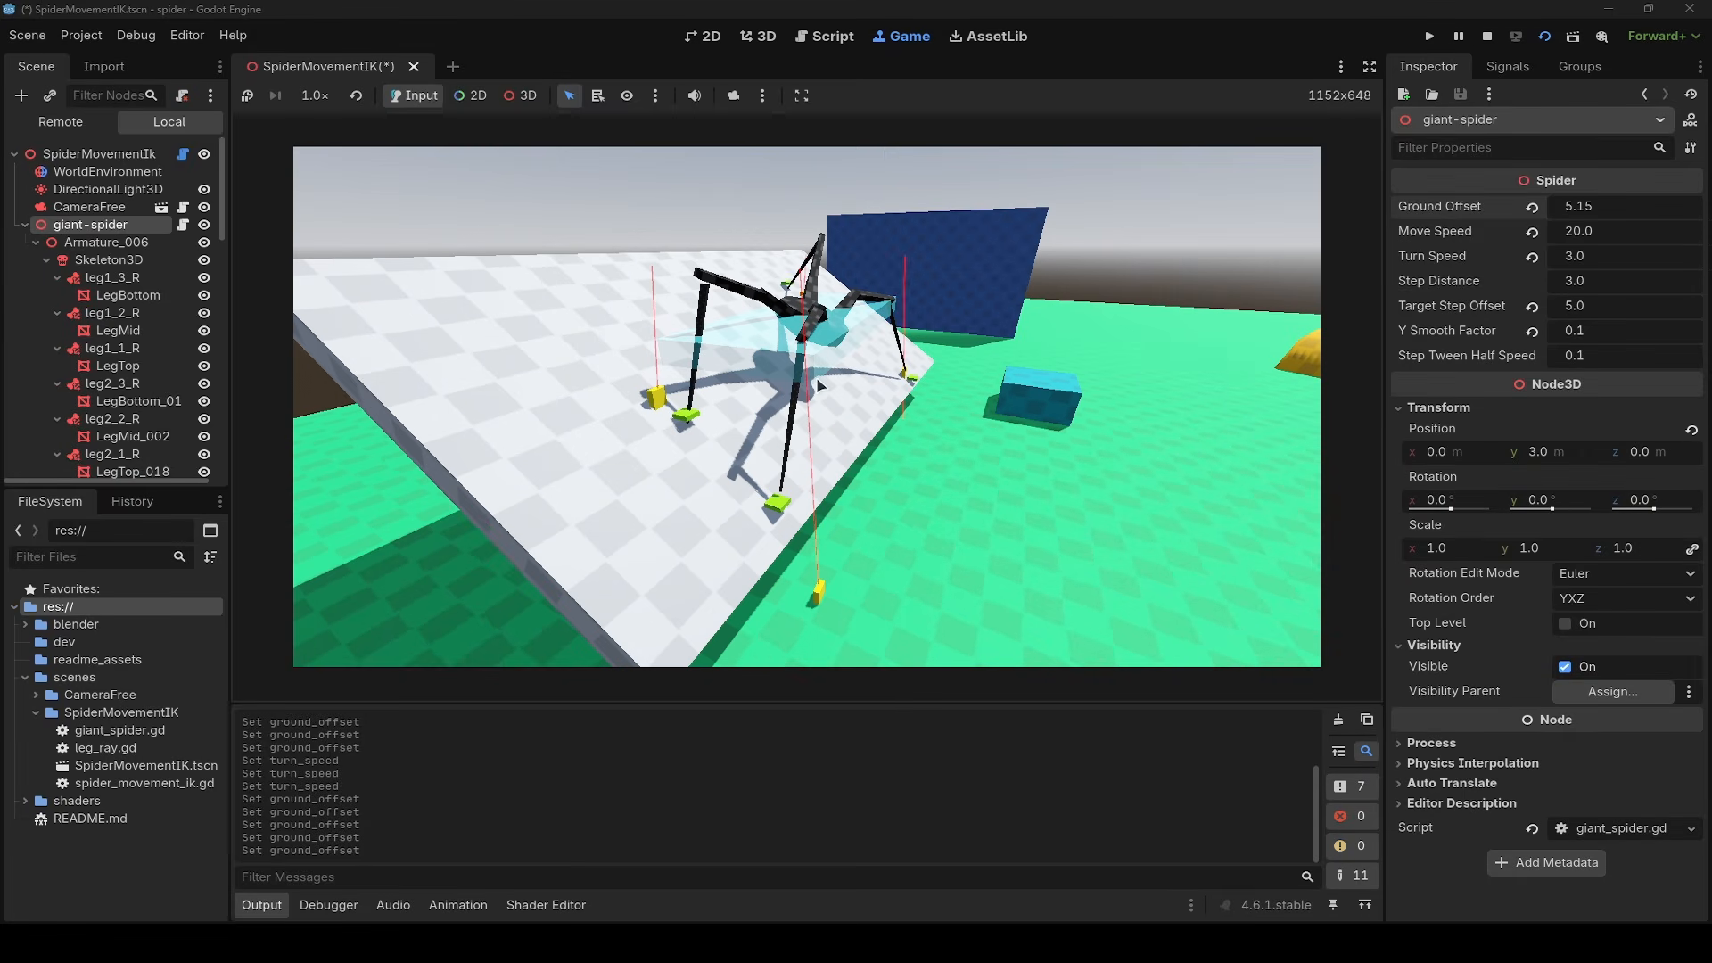
{"action": "key", "text": "Left"}
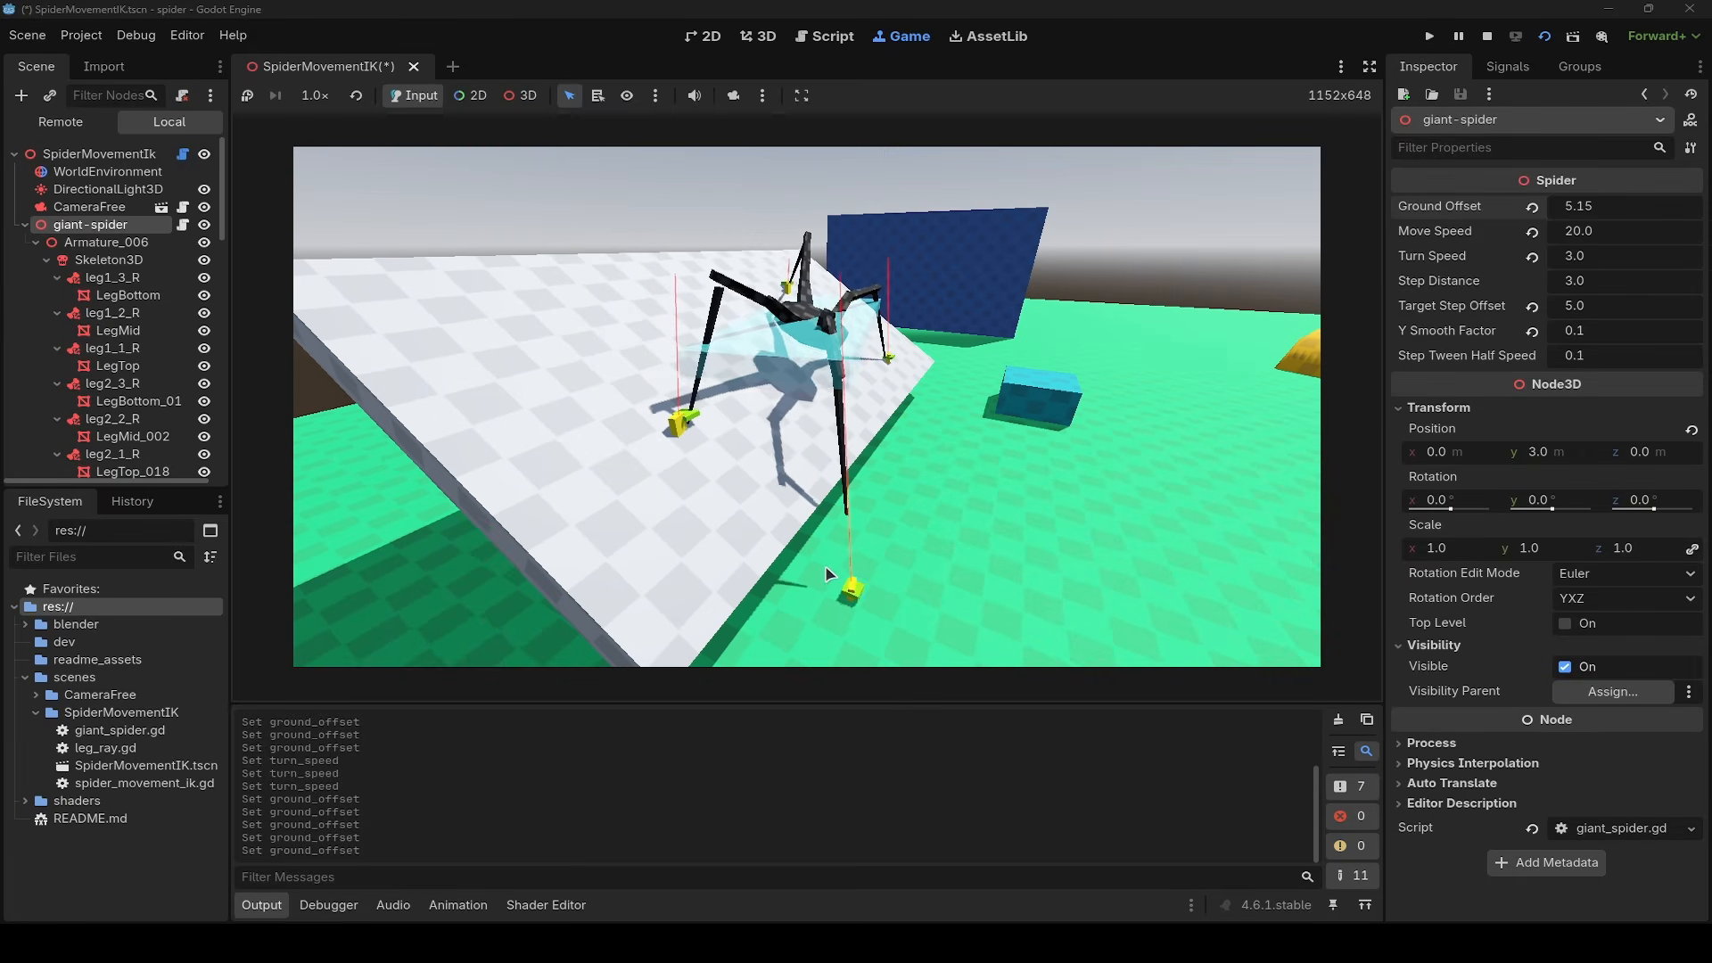
{"action": "right_click_drag", "start_coordinate": [913, 578], "coordinate": [830, 611]}
{"action": "key", "text": "d"}
{"action": "key", "text": "d"}
{"action": "right_click_drag", "start_coordinate": [806, 405], "coordinate": [759, 388]}
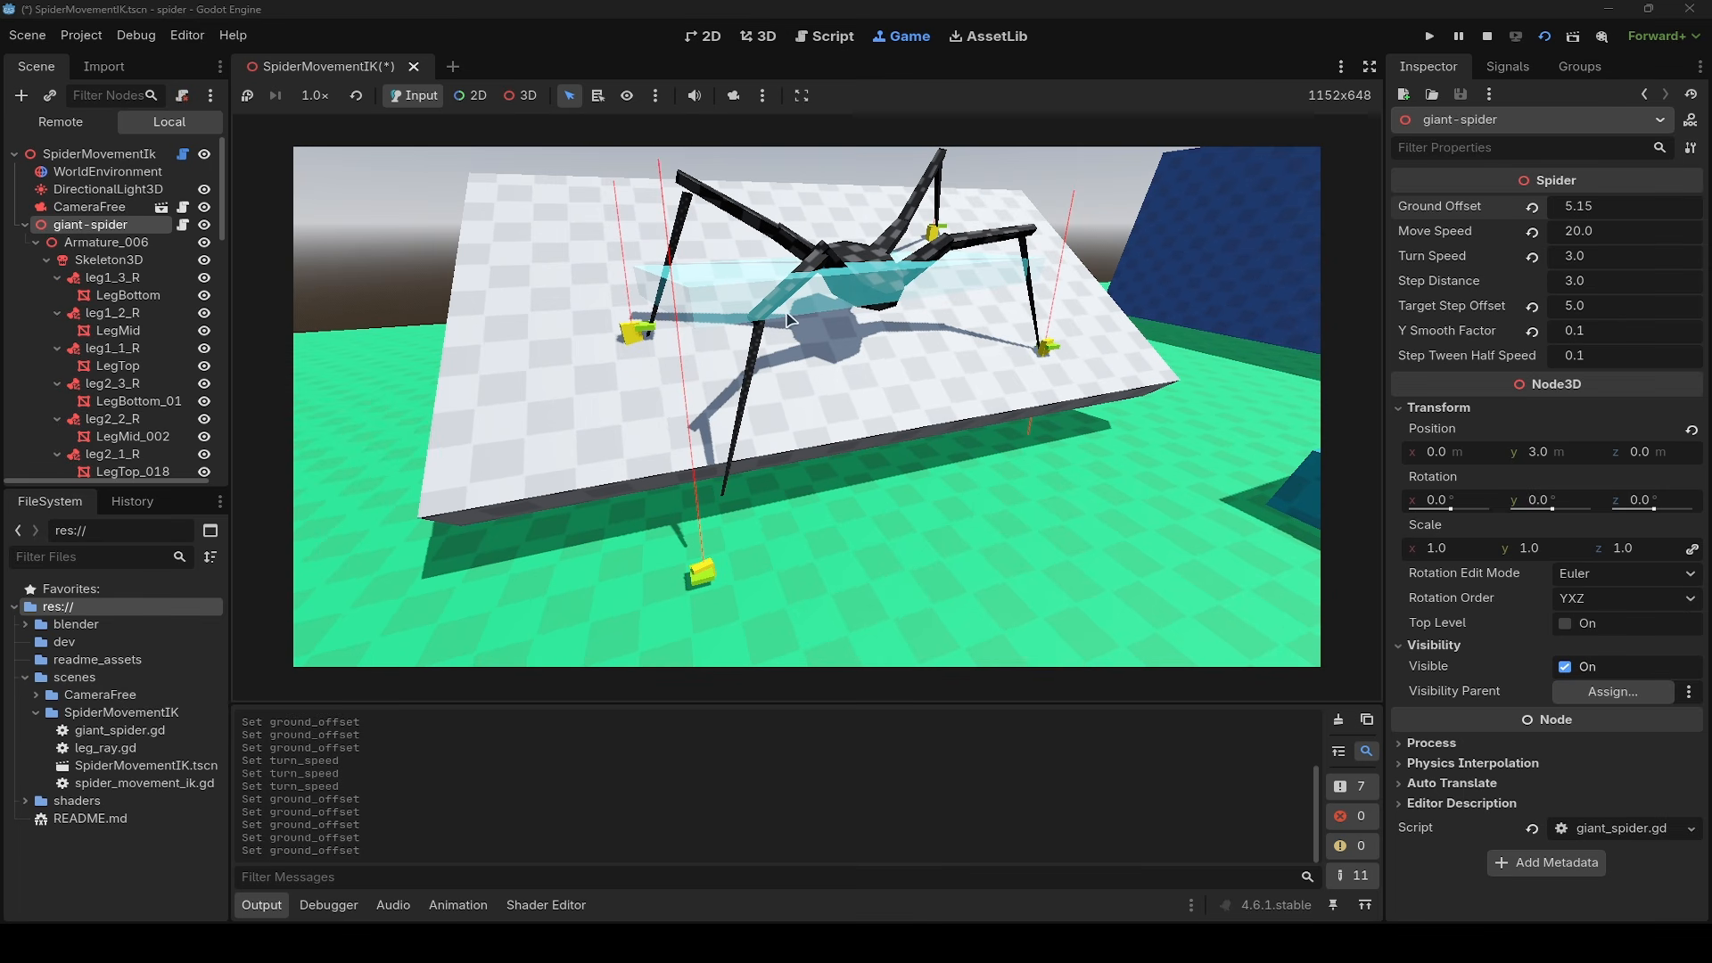
- Walk the spider off the white slab, past the blue box and onto the green floor
{"action": "key", "text": "w"}
{"action": "right_click_drag", "start_coordinate": [874, 302], "coordinate": [892, 366]}
{"action": "key", "text": "a"}
{"action": "key", "text": "s"}
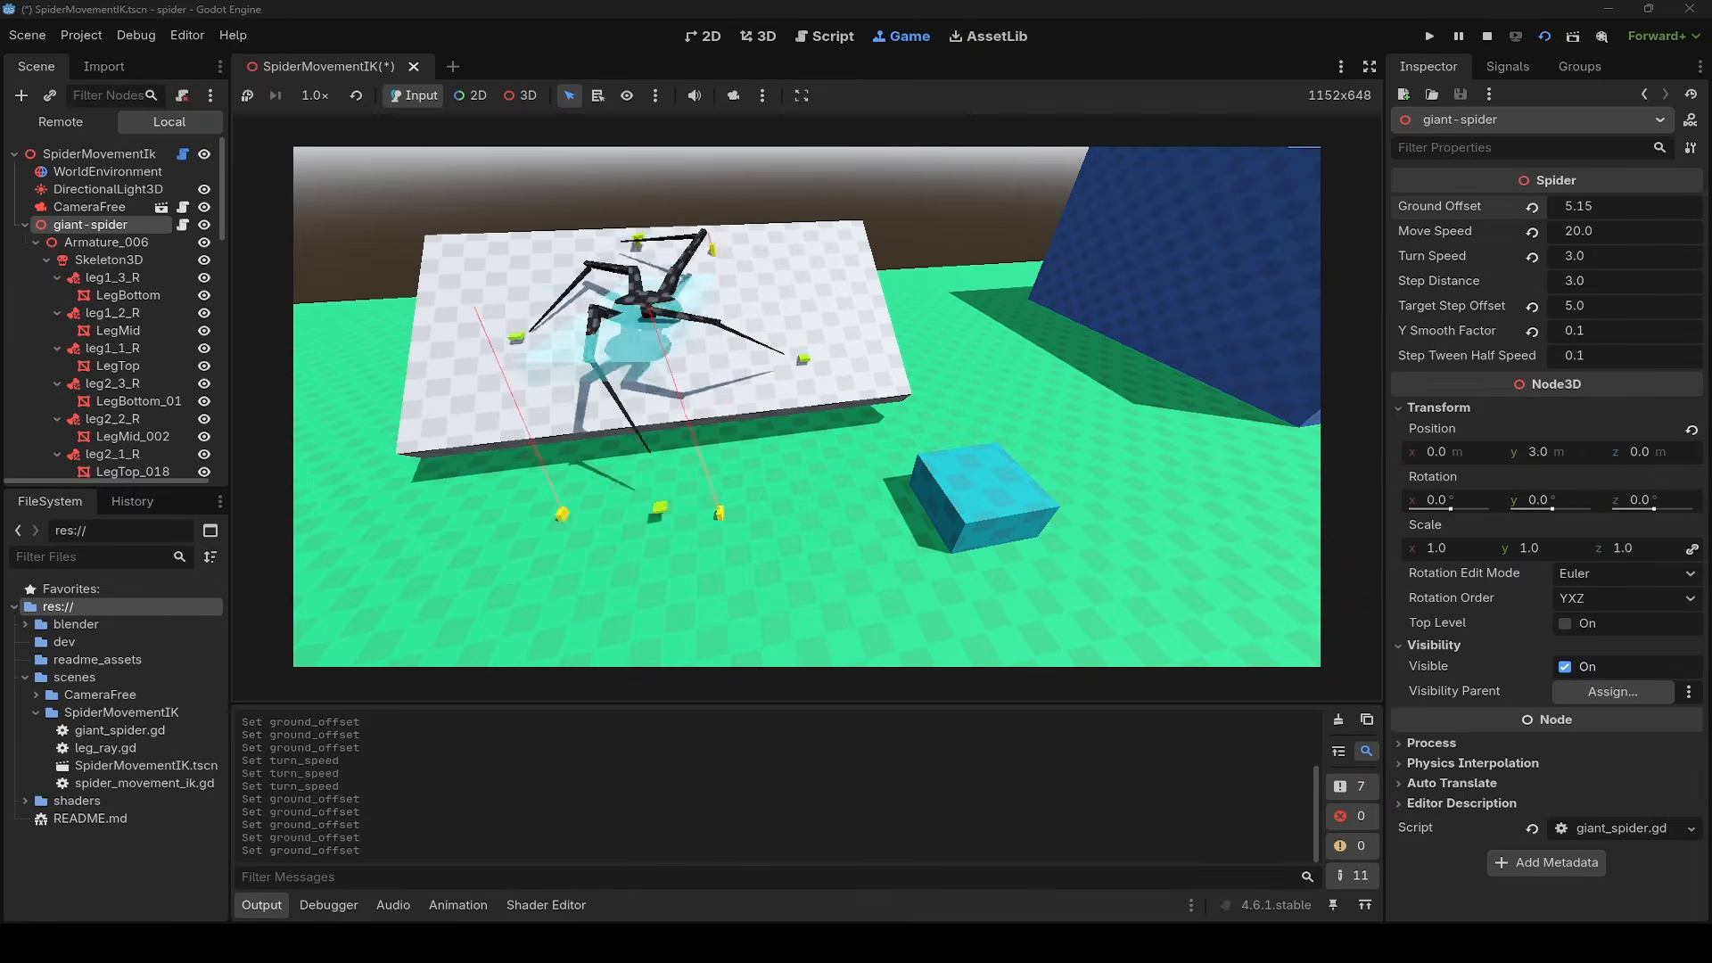
{"action": "key", "text": "Up"}
{"action": "key", "text": "Left"}
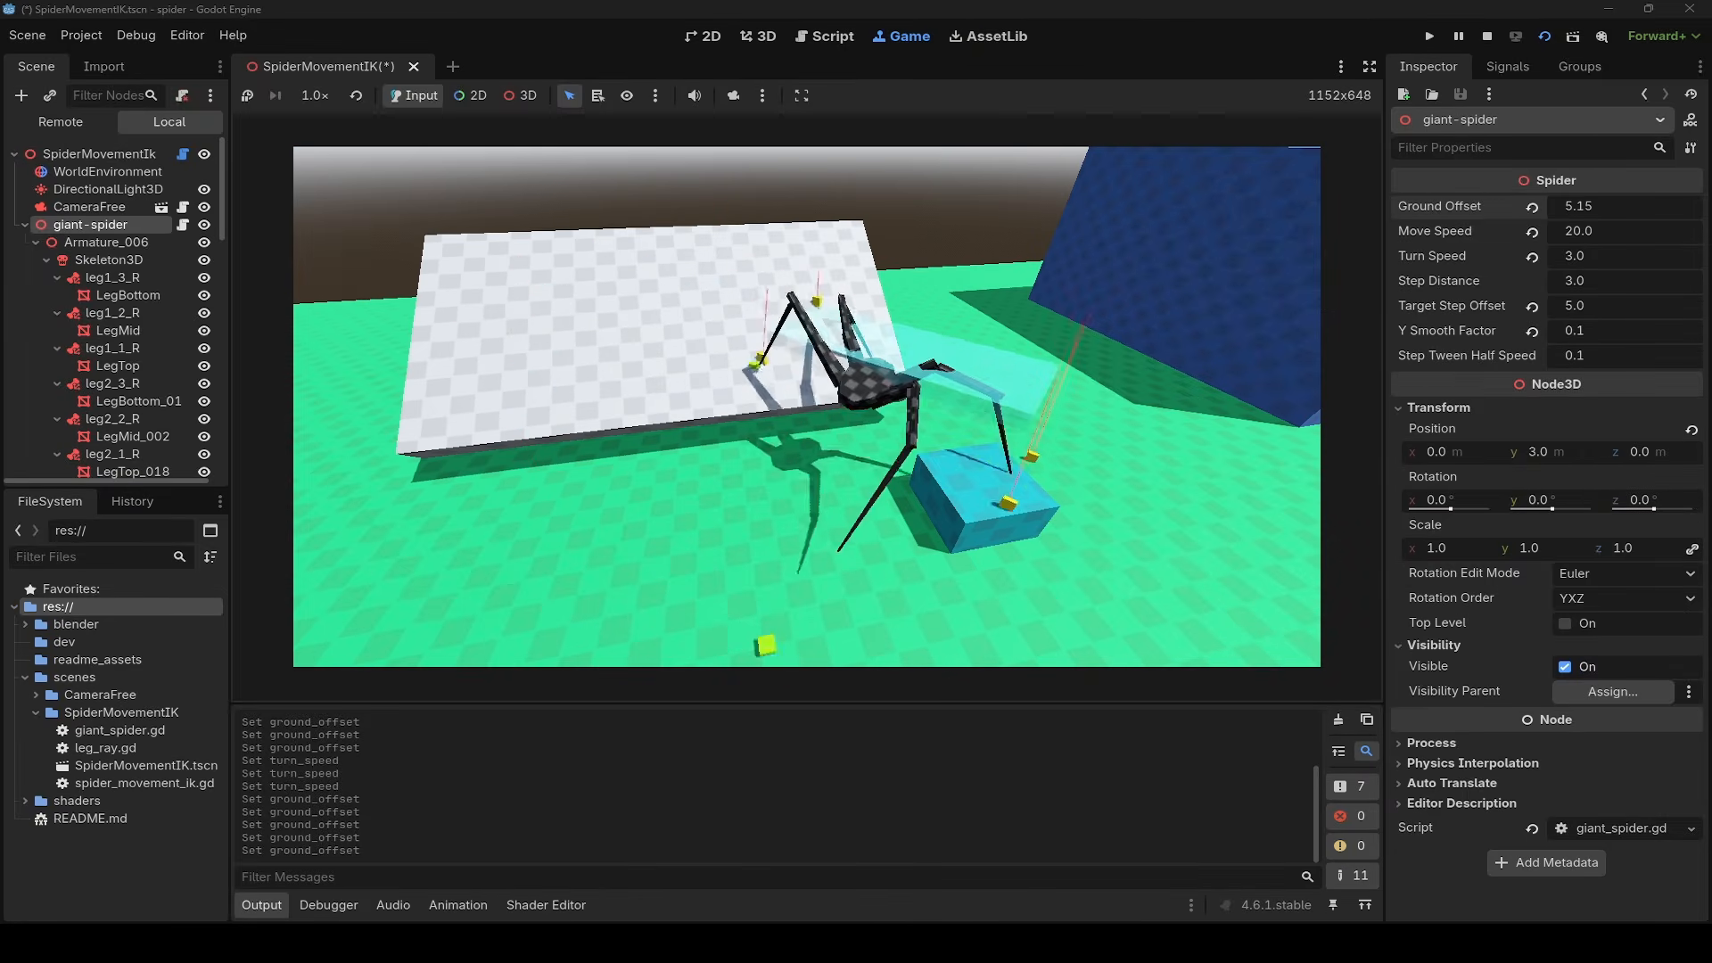
{"action": "key", "text": "Right"}
- Walk the spider alongside the tall dark-blue block and examine how its legs step against the wall
{"action": "right_click_drag", "start_coordinate": [808, 405], "coordinate": [1145, 405]}
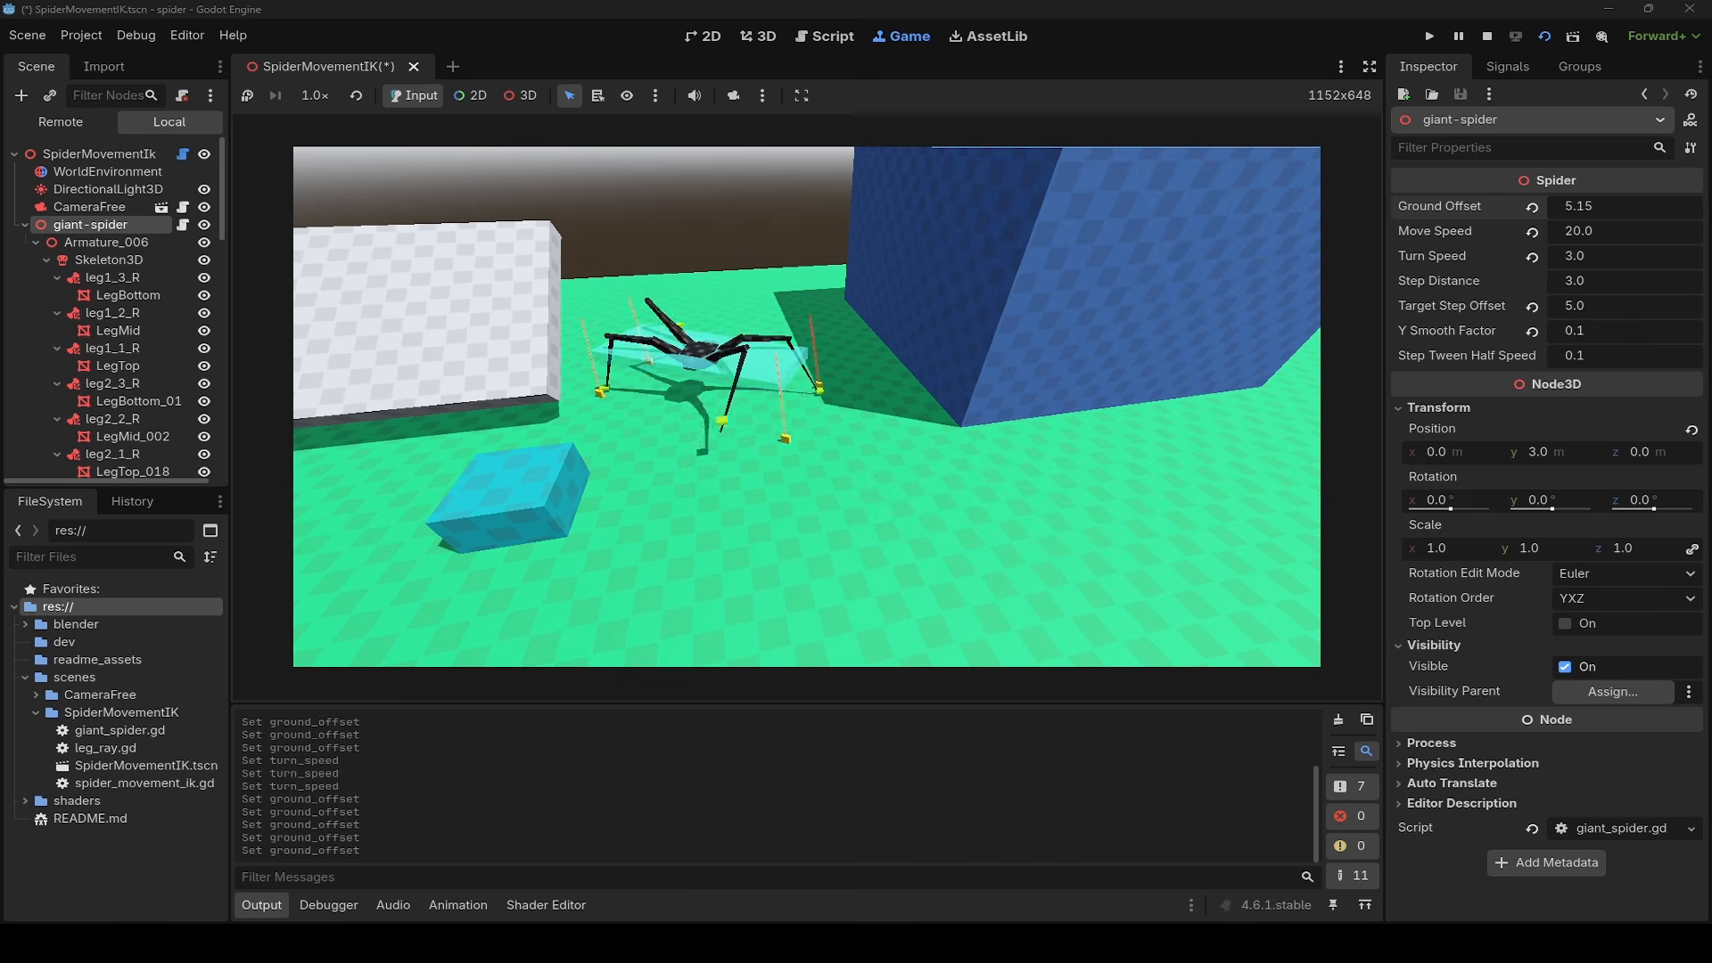
{"action": "key", "text": "w"}
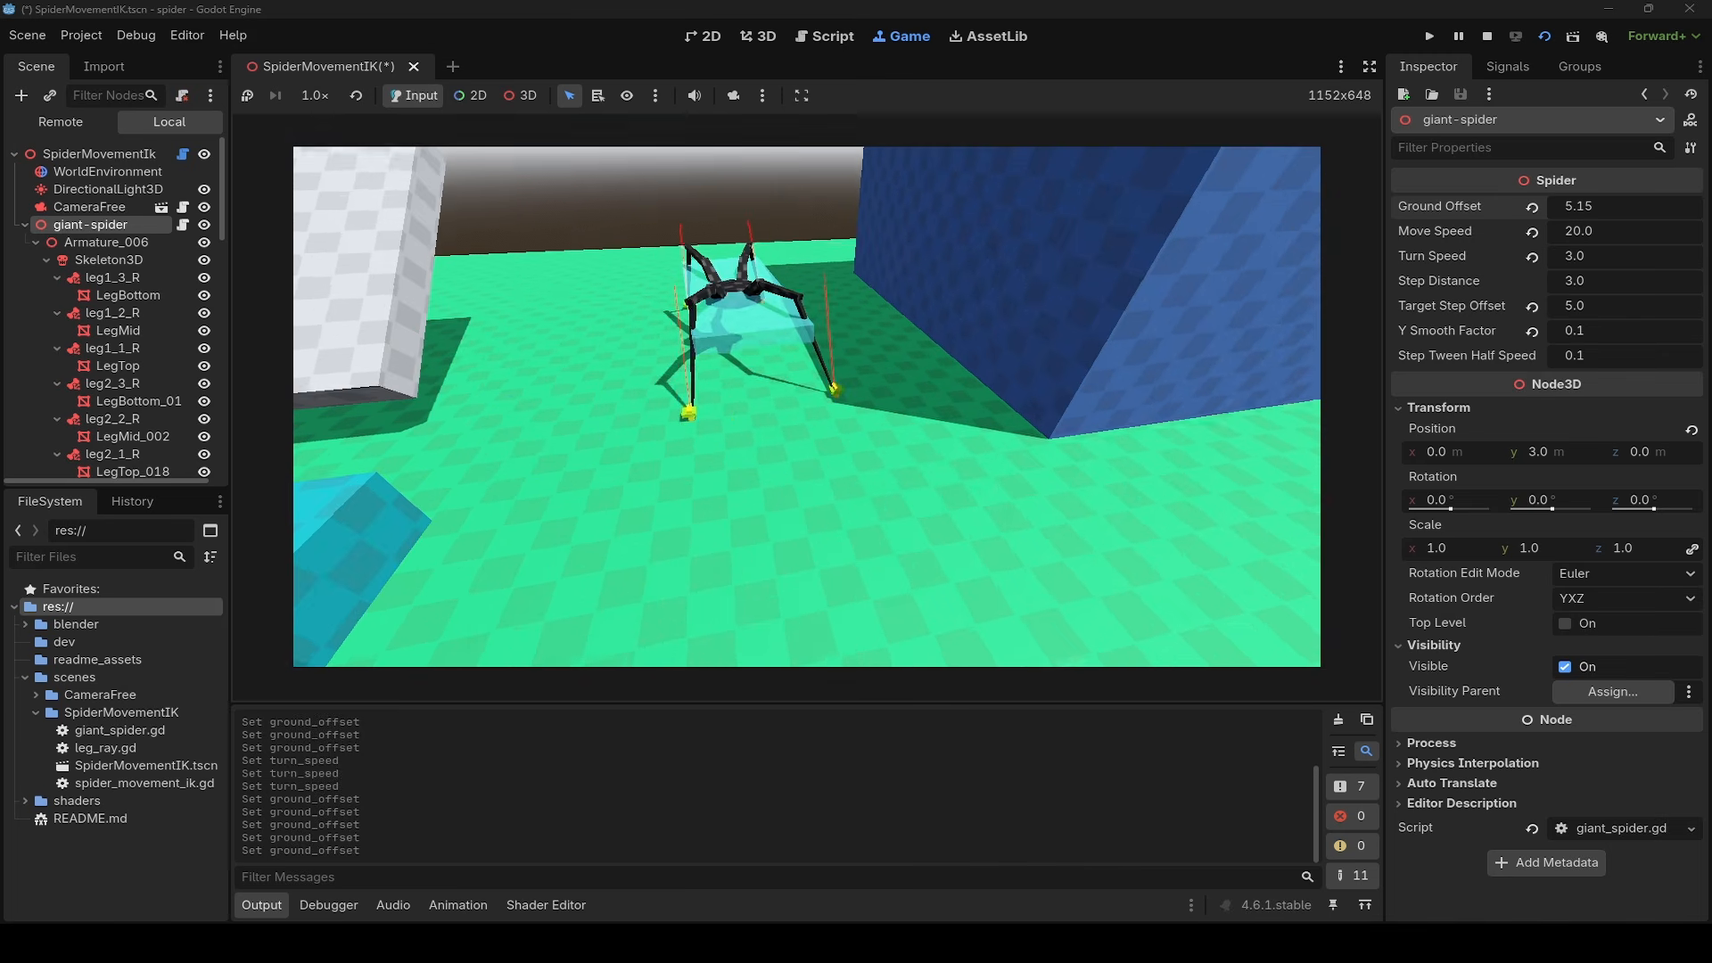
{"action": "right_click_drag", "start_coordinate": [807, 406], "coordinate": [808, 290]}
{"action": "key", "text": "Up"}
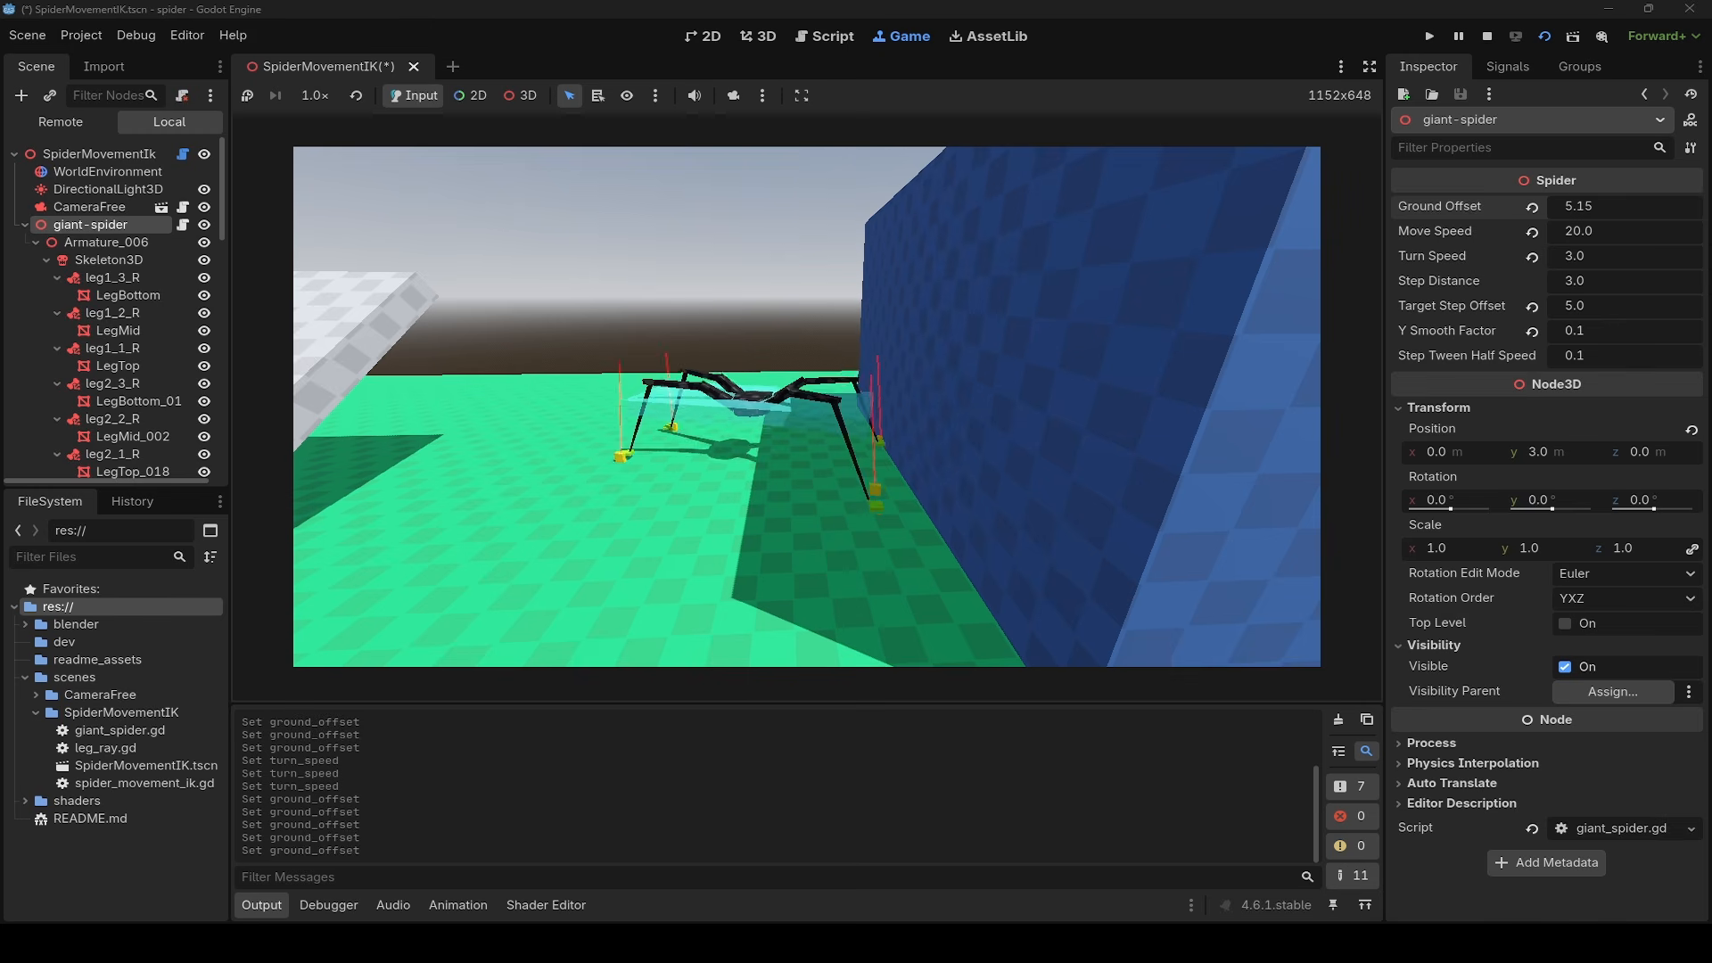
{"action": "key", "text": "w"}
{"action": "mouse_move", "coordinate": [807, 406]}
{"action": "right_mouse_down"}
{"action": "mouse_move", "coordinate": [792, 406]}
{"action": "mouse_move", "coordinate": [809, 408]}
{"action": "right_mouse_up"}
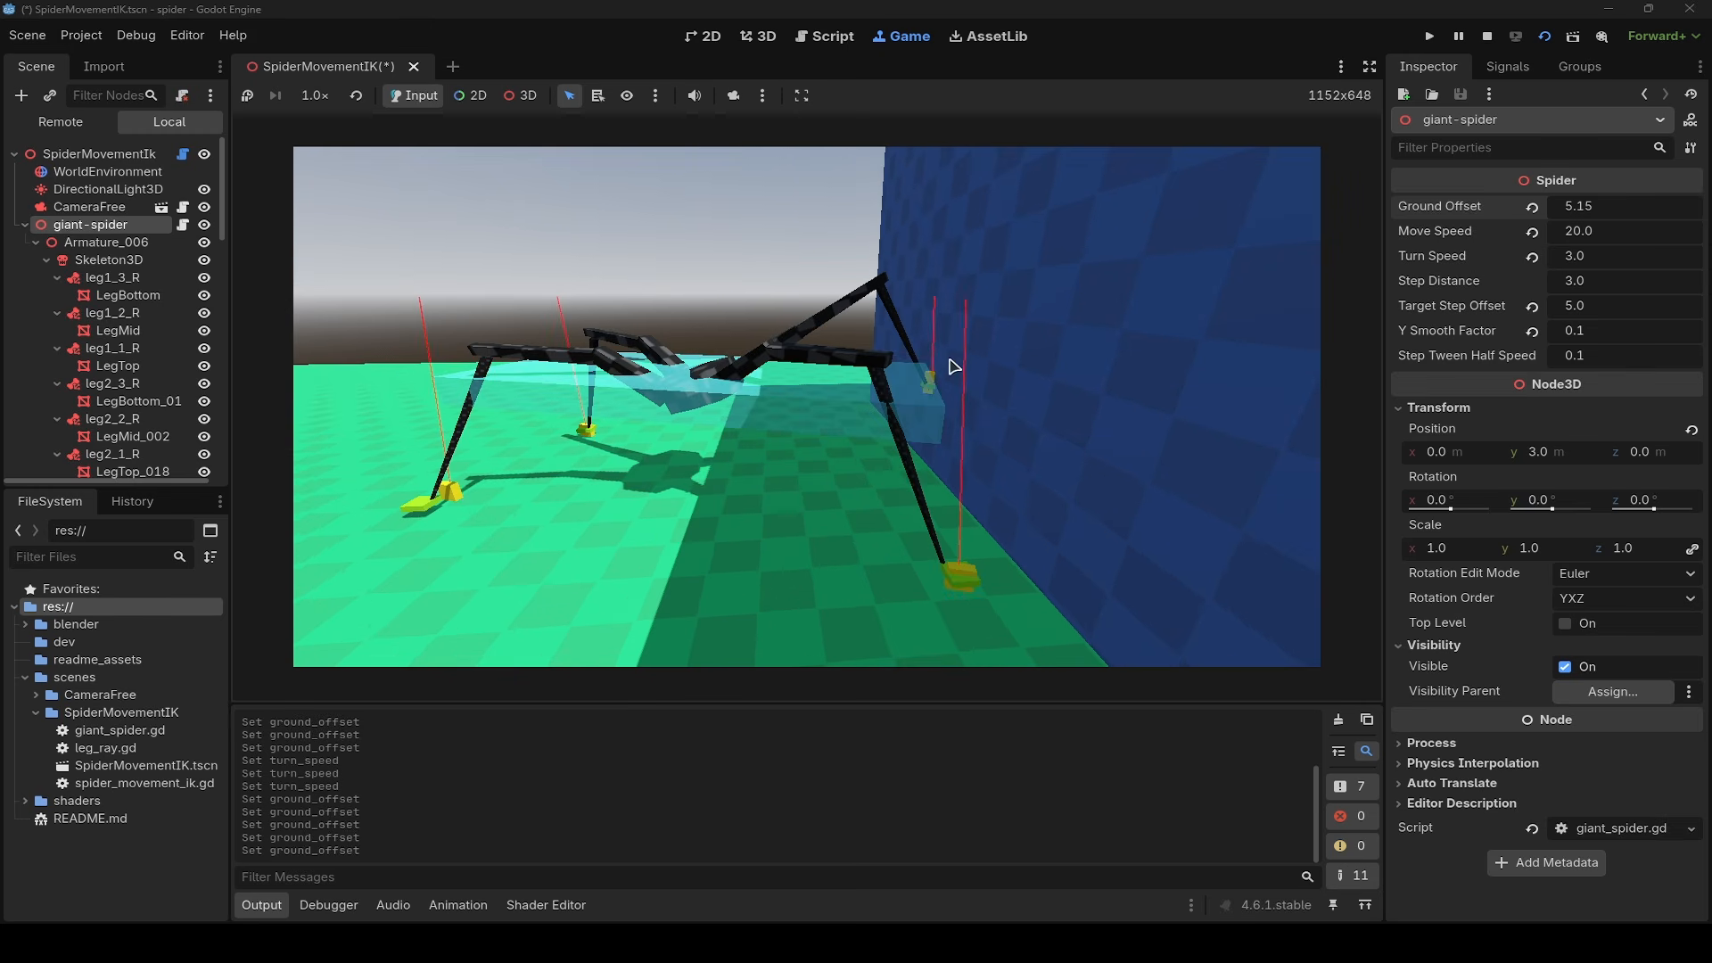
{"action": "key", "text": "s"}
{"action": "mouse_move", "coordinate": [931, 400]}
{"action": "right_mouse_down"}
{"action": "mouse_move", "coordinate": [930, 500]}
{"action": "mouse_move", "coordinate": [930, 424]}
{"action": "right_mouse_up"}
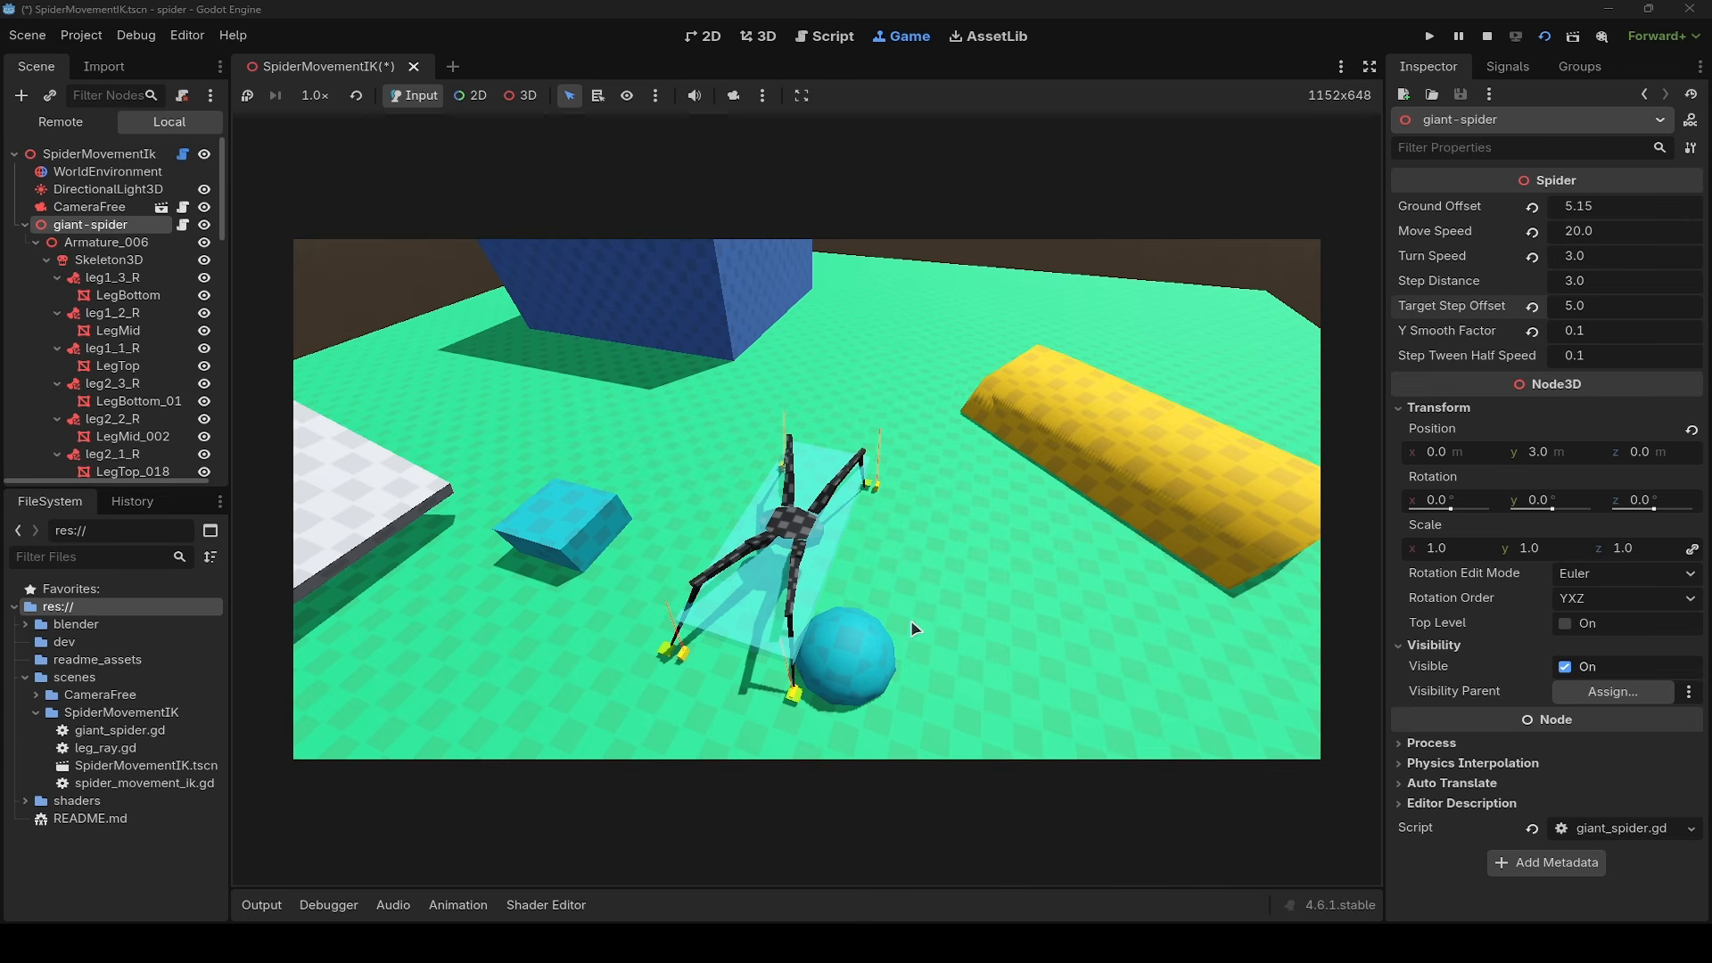
- Inspect the StepItemsWrap node's Top Level property and move the spider from side to side between the blue box and sphere
{"action": "scroll", "coordinate": [107, 303], "scroll_direction": "down", "scroll_amount": 10}
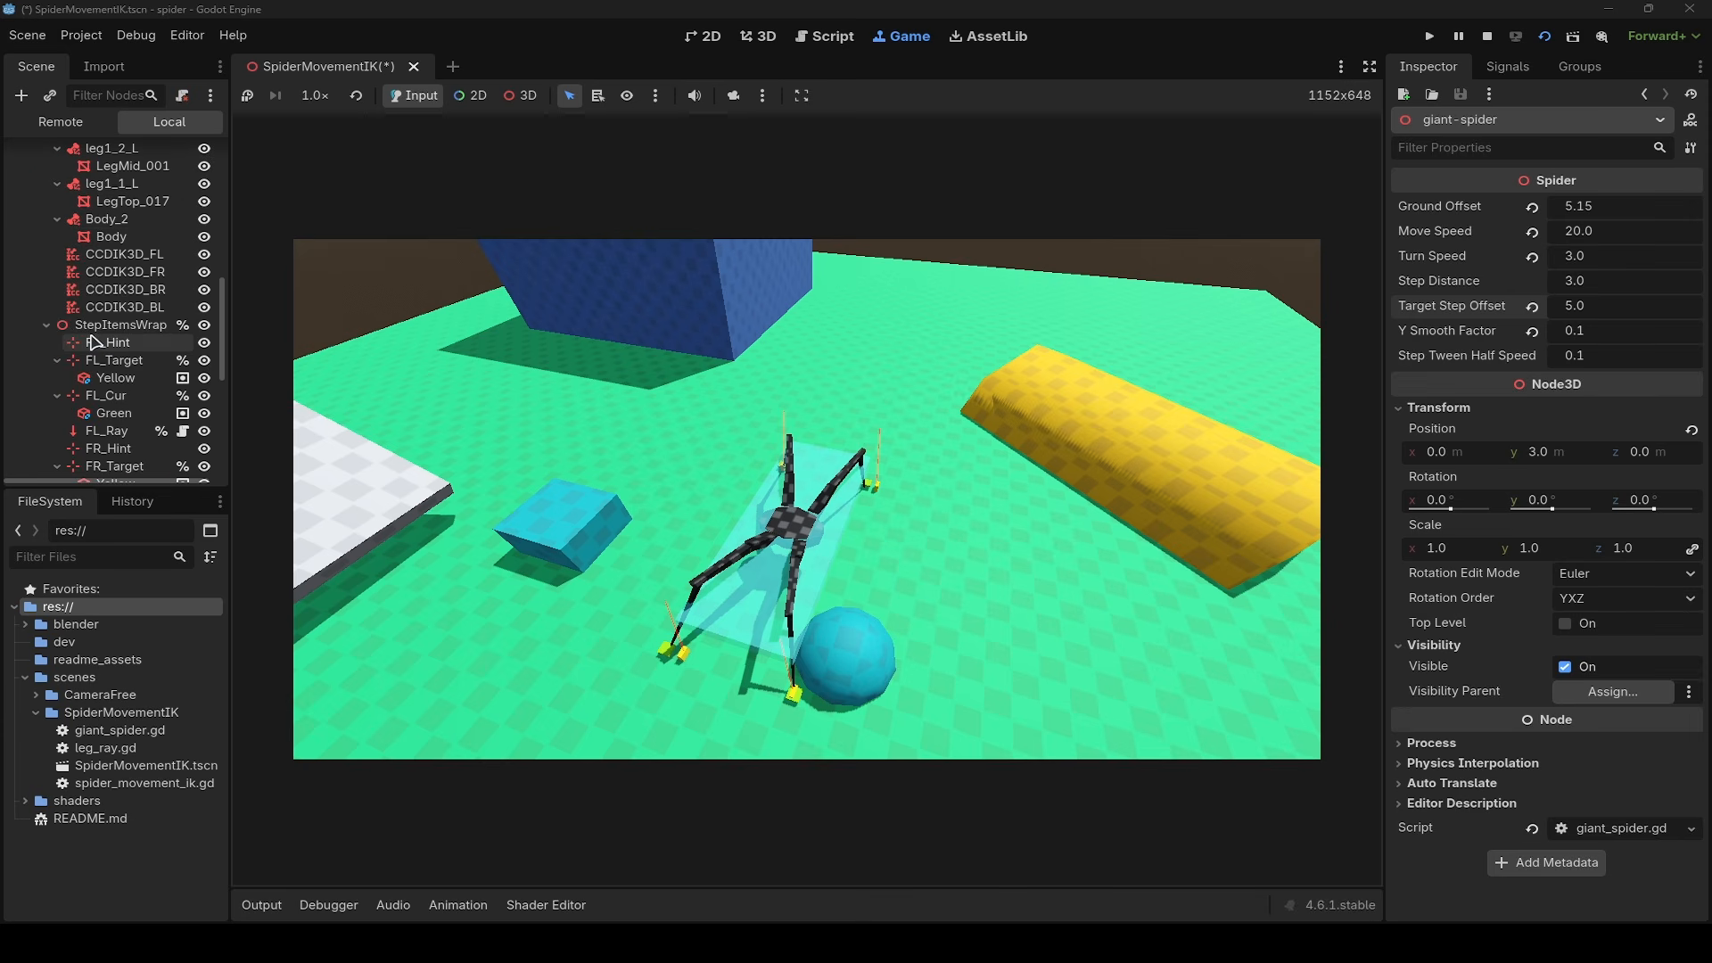
{"action": "left_click", "coordinate": [128, 328]}
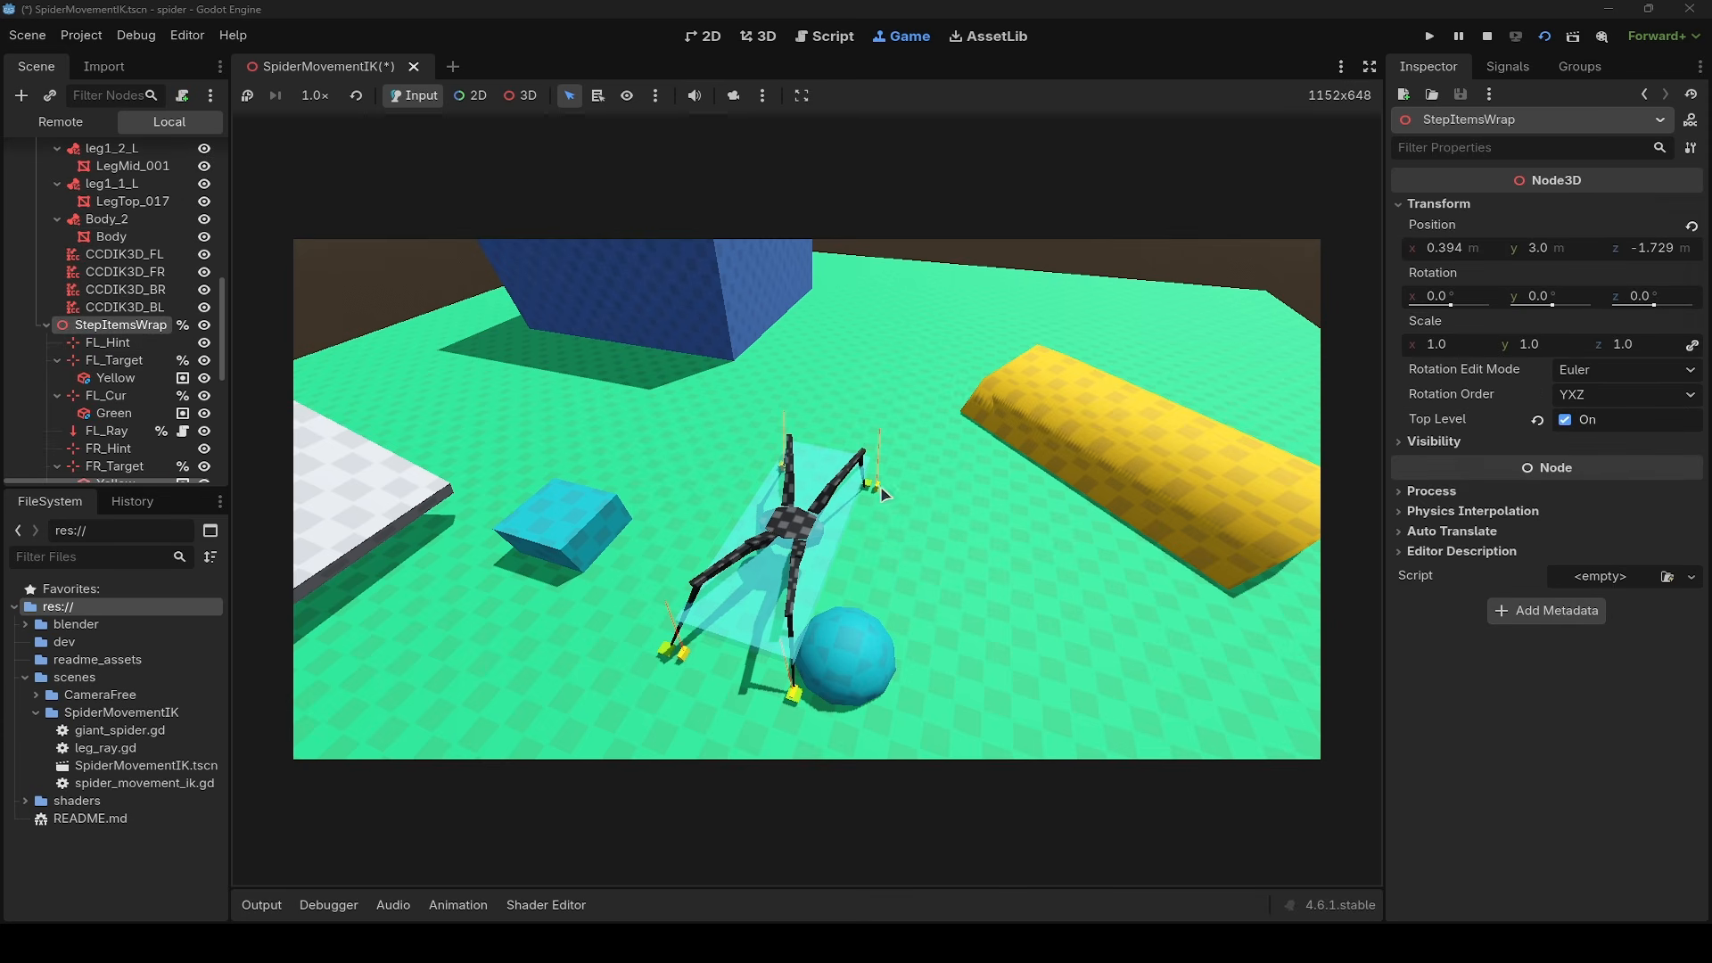
{"action": "key", "text": "d"}
{"action": "key", "text": "a"}
{"action": "key", "text": "d"}
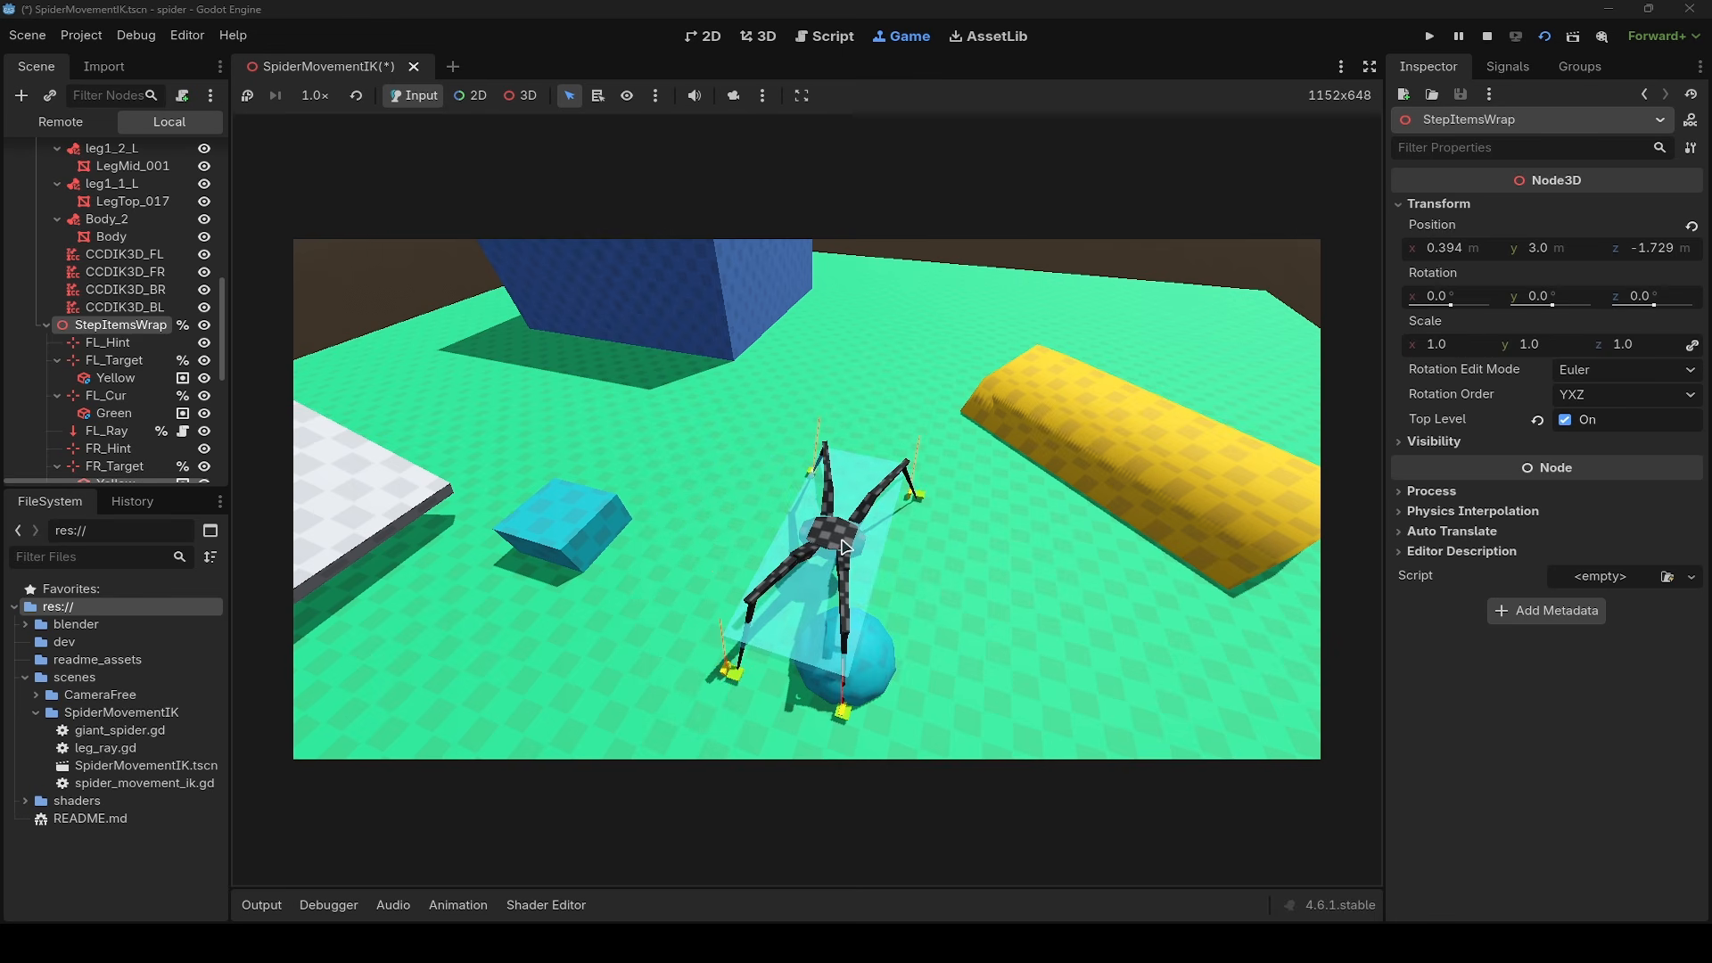
{"action": "key", "text": "d"}
{"action": "key", "text": "a"}
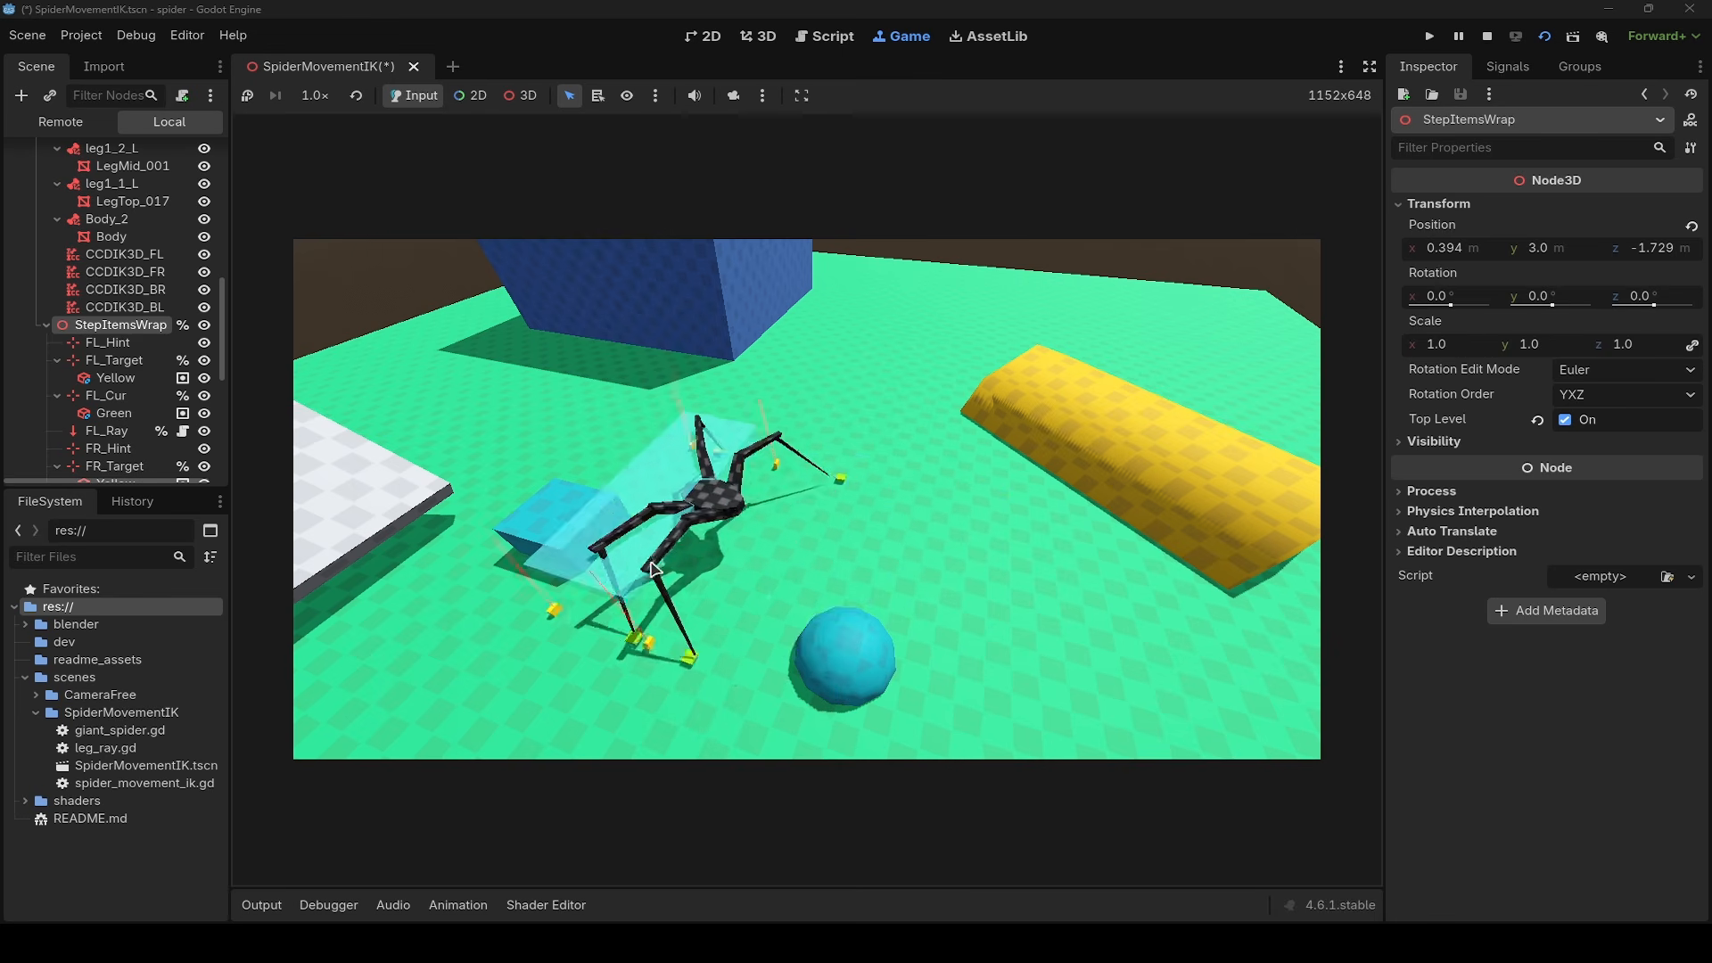
{"action": "key", "text": "d"}
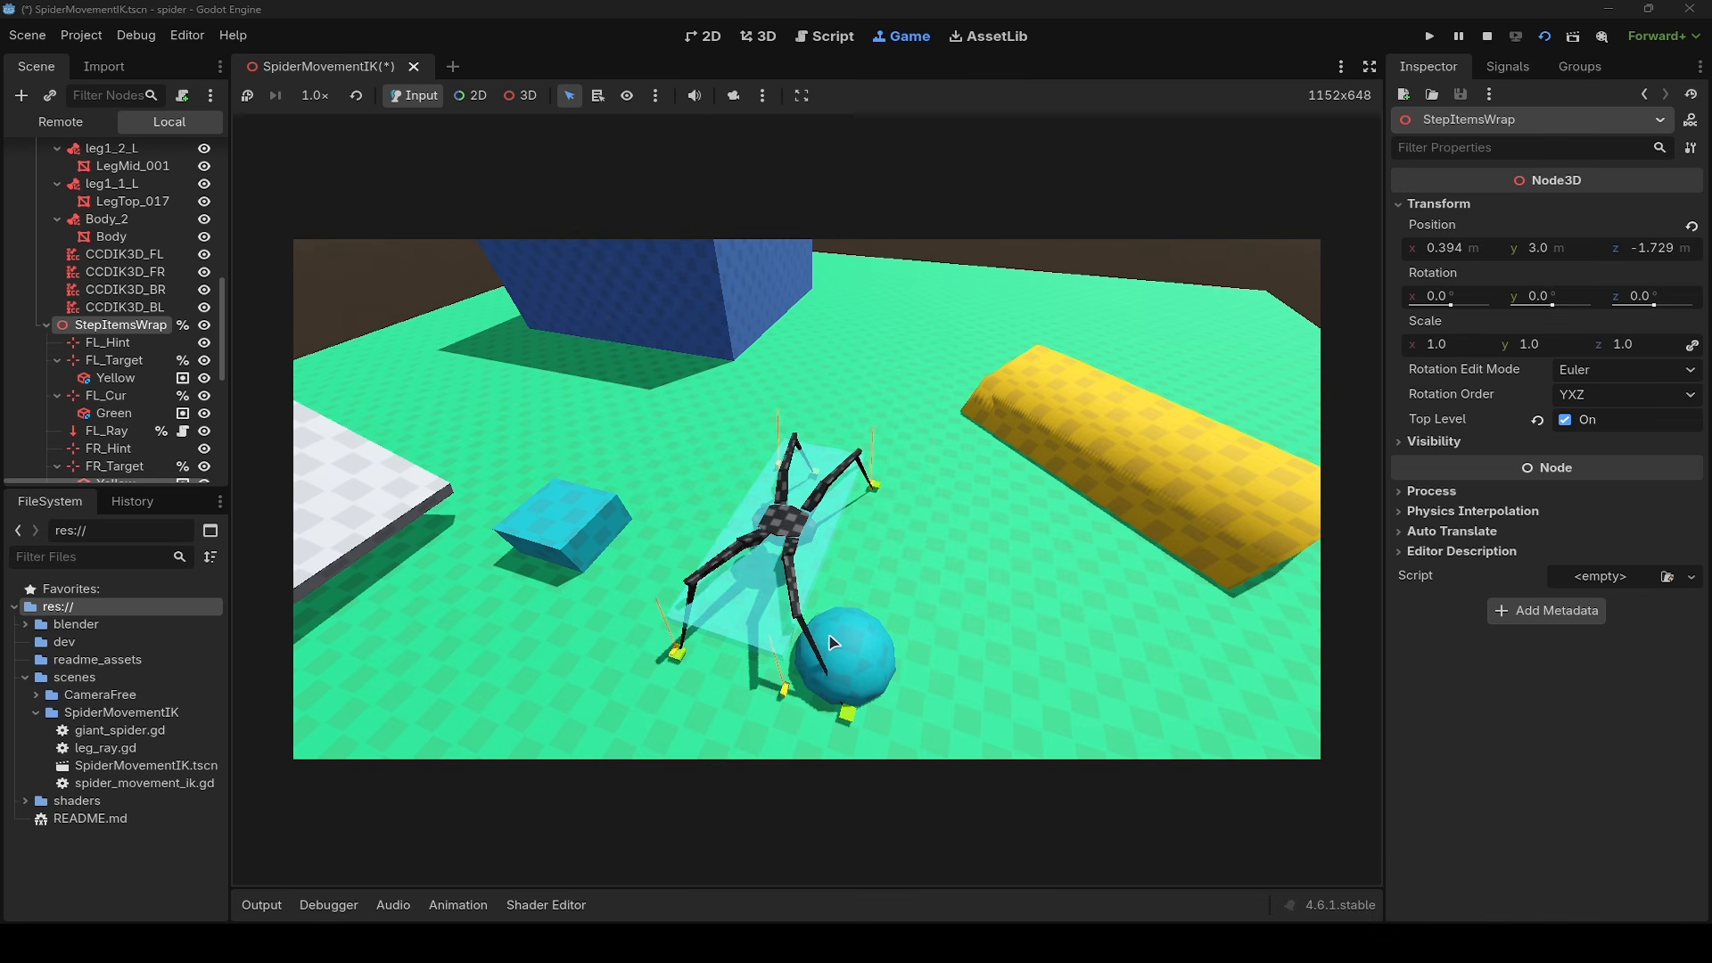
{"action": "key", "text": "d"}
{"action": "key", "text": "a"}
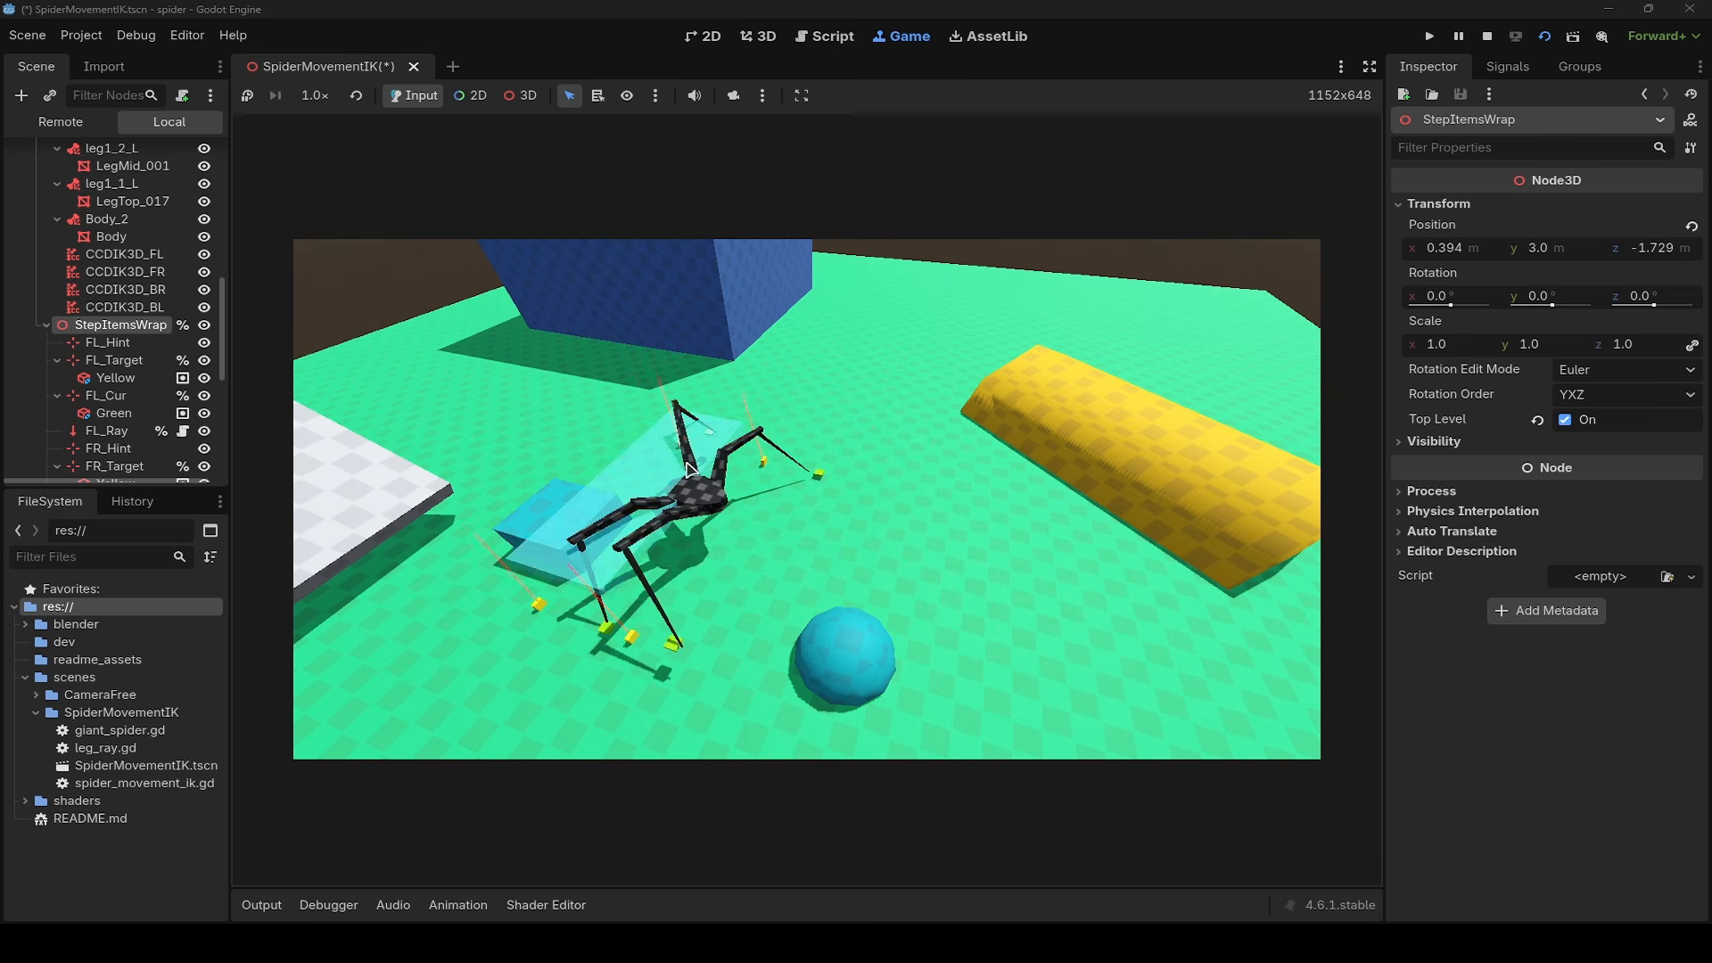
{"action": "key", "text": "d"}
{"action": "key", "text": "a"}
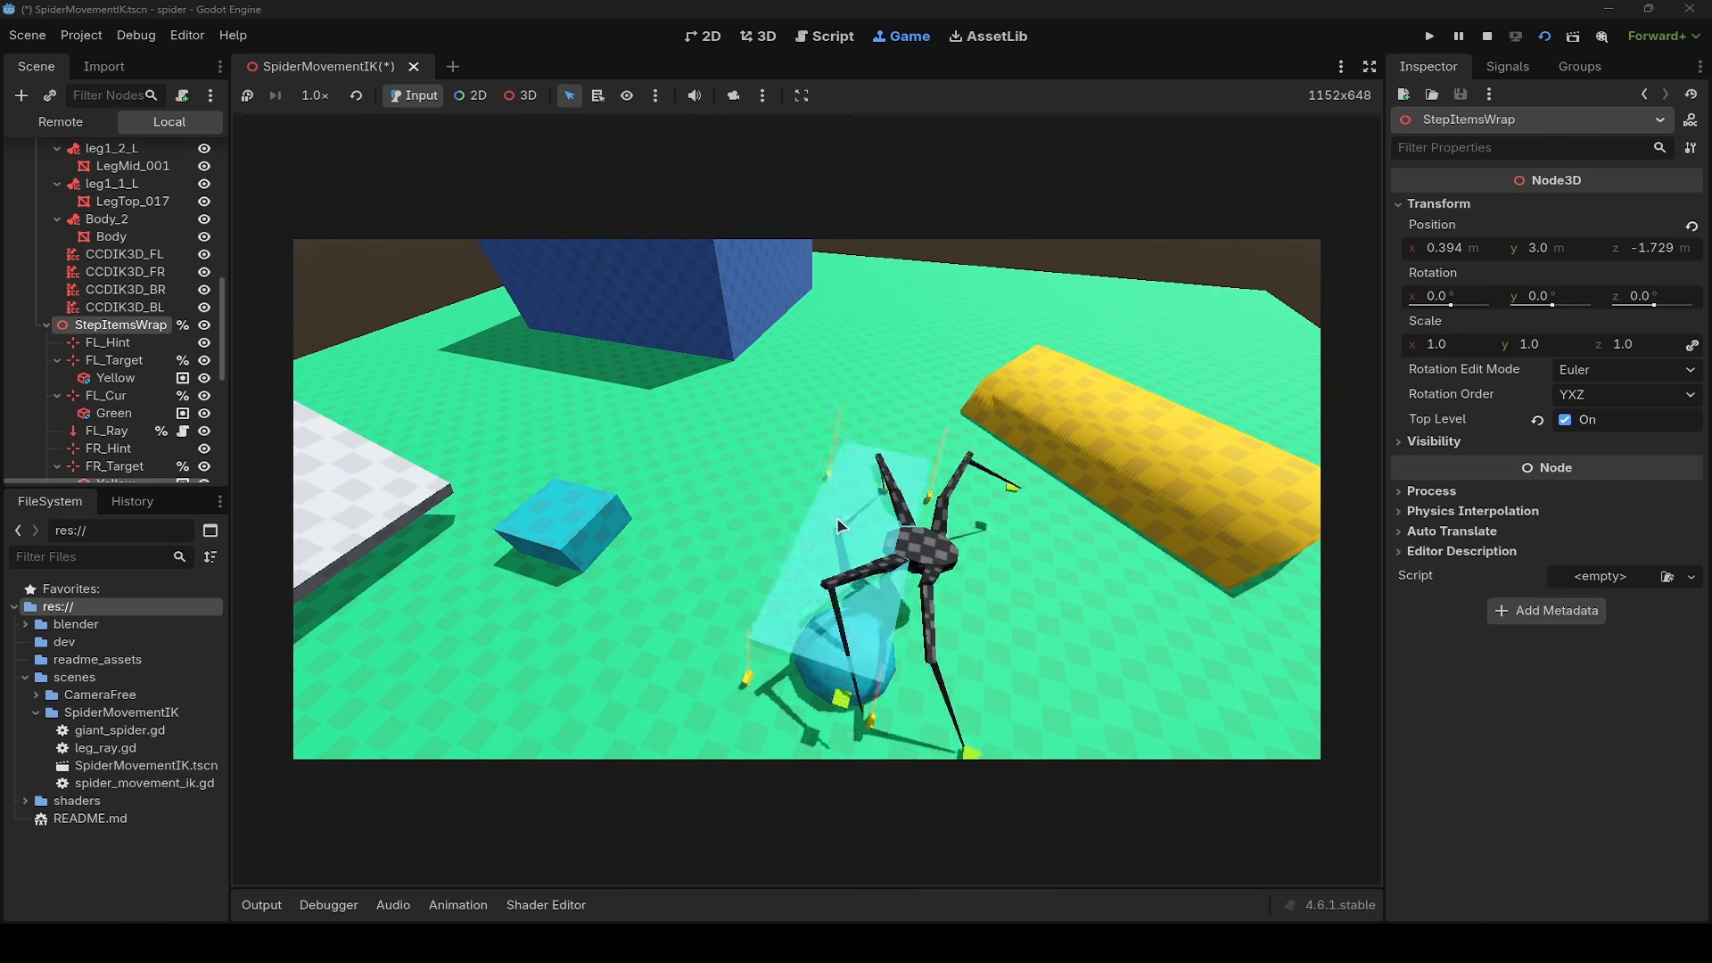
{"action": "key", "text": "d"}
- Test the spider's sideways steps once more and set giant-spider's Target Step Offset to 0
{"action": "scroll", "coordinate": [146, 252], "scroll_direction": "up", "scroll_amount": 10}
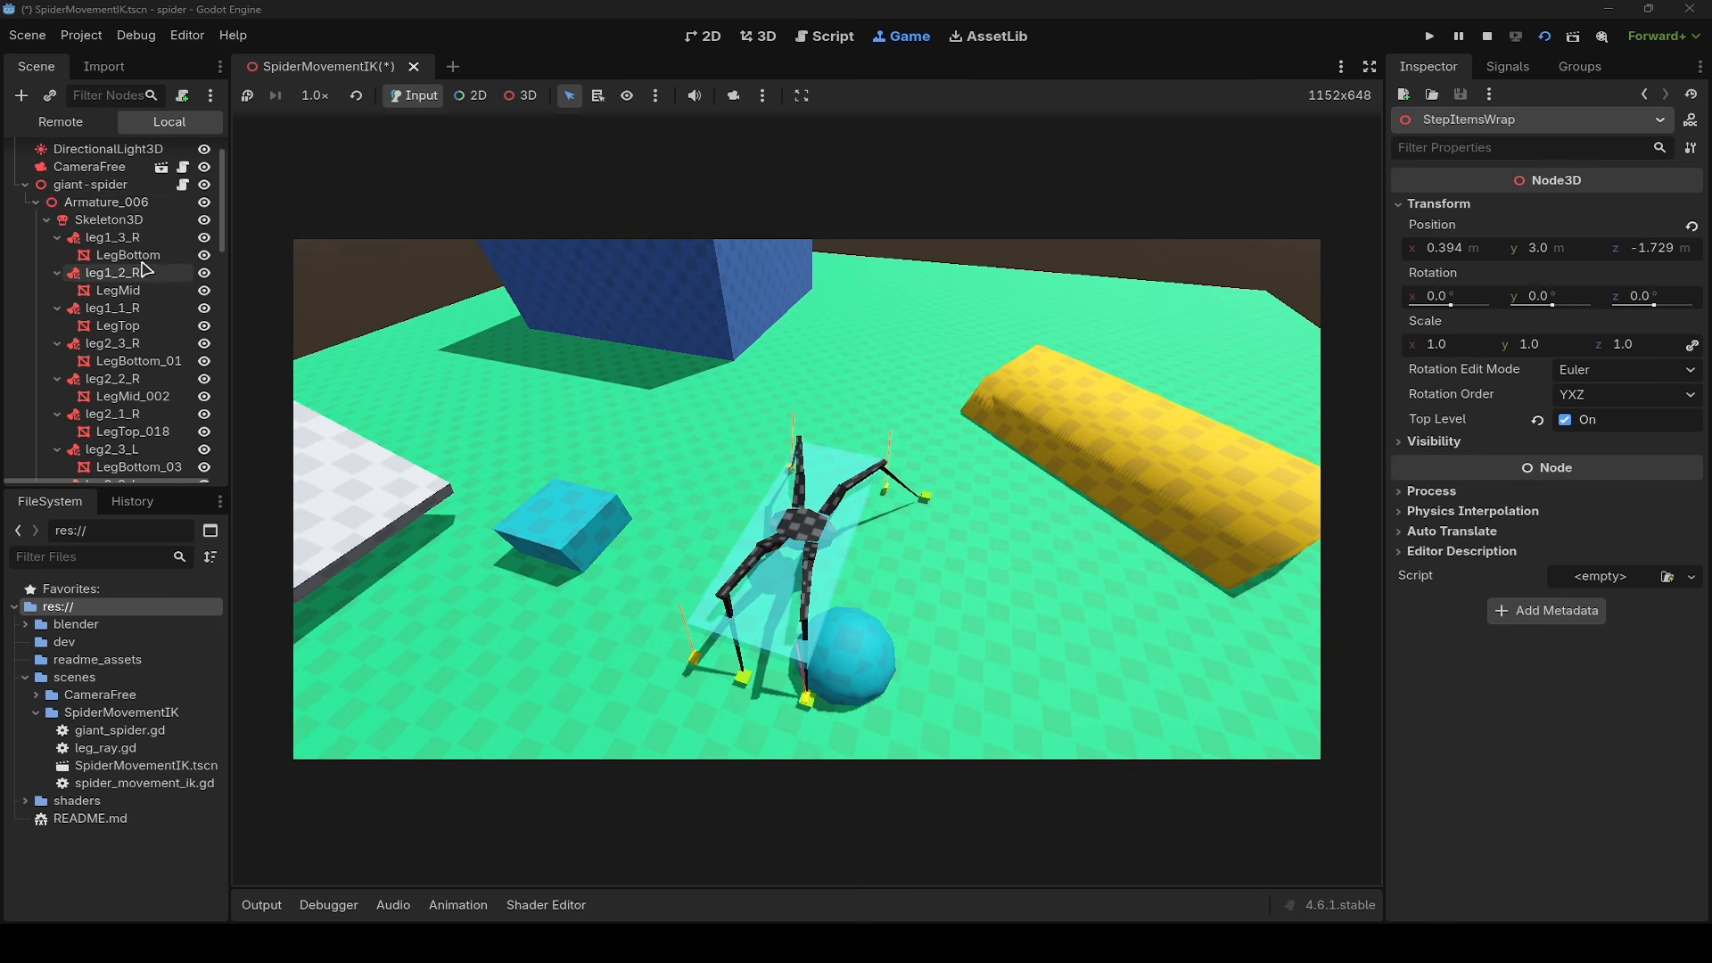
{"action": "left_click", "coordinate": [90, 185]}
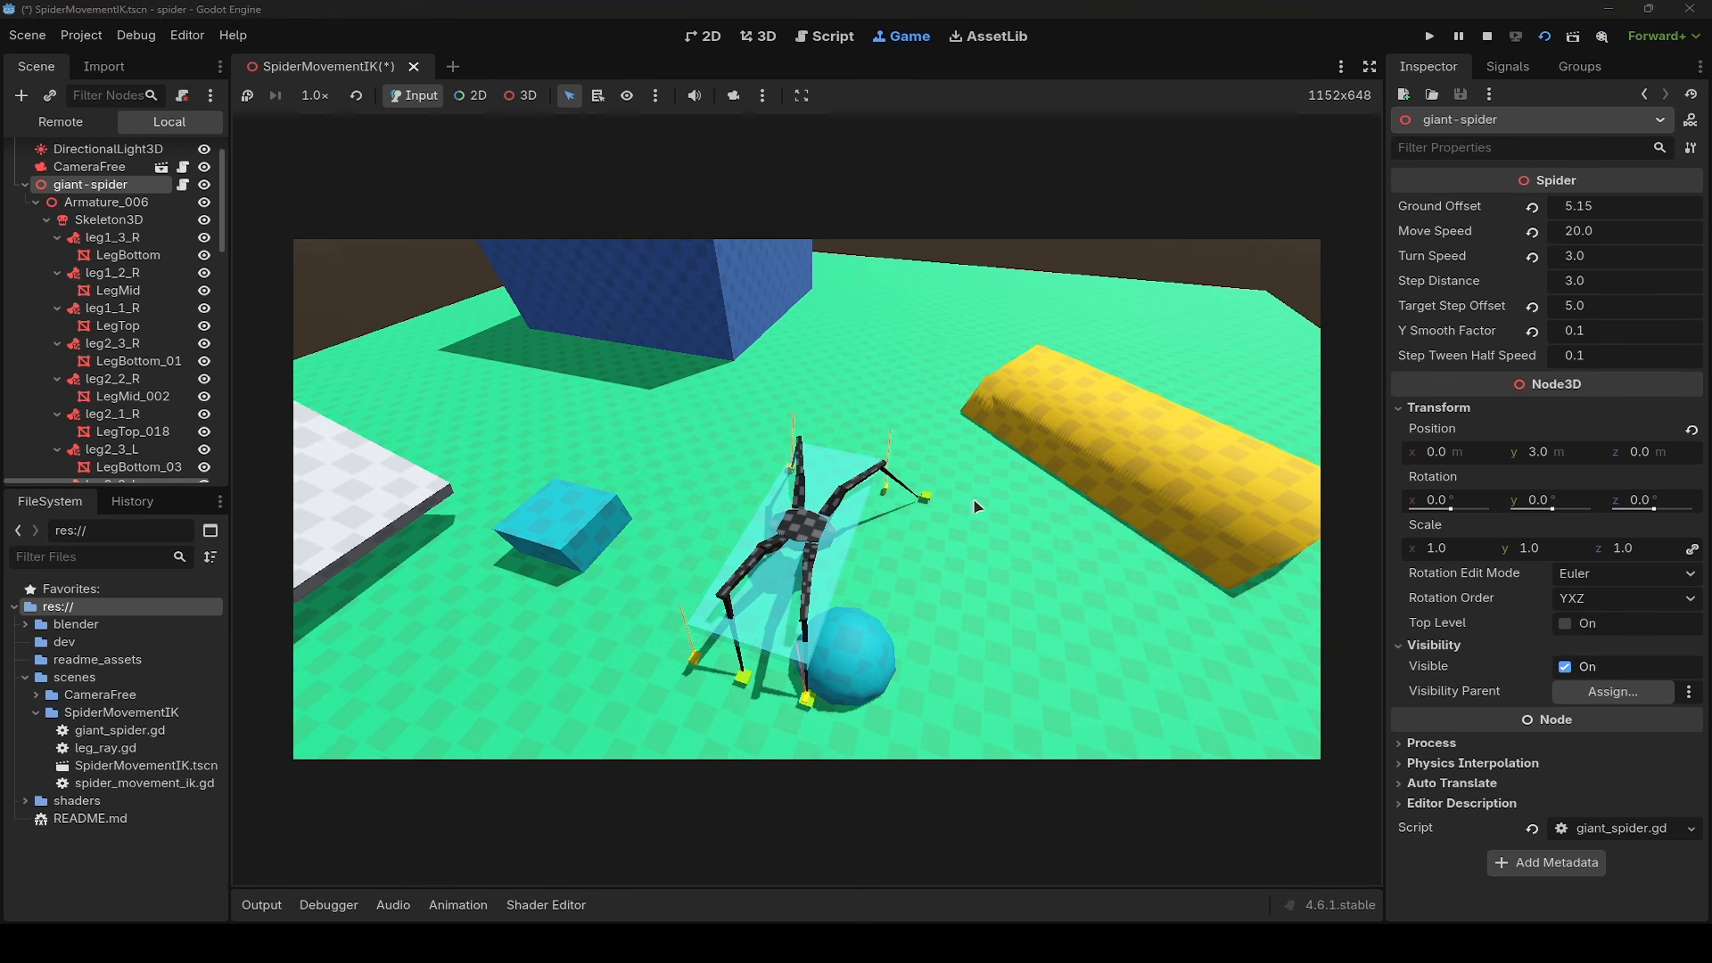
{"action": "key", "text": "d"}
{"action": "key", "text": "a"}
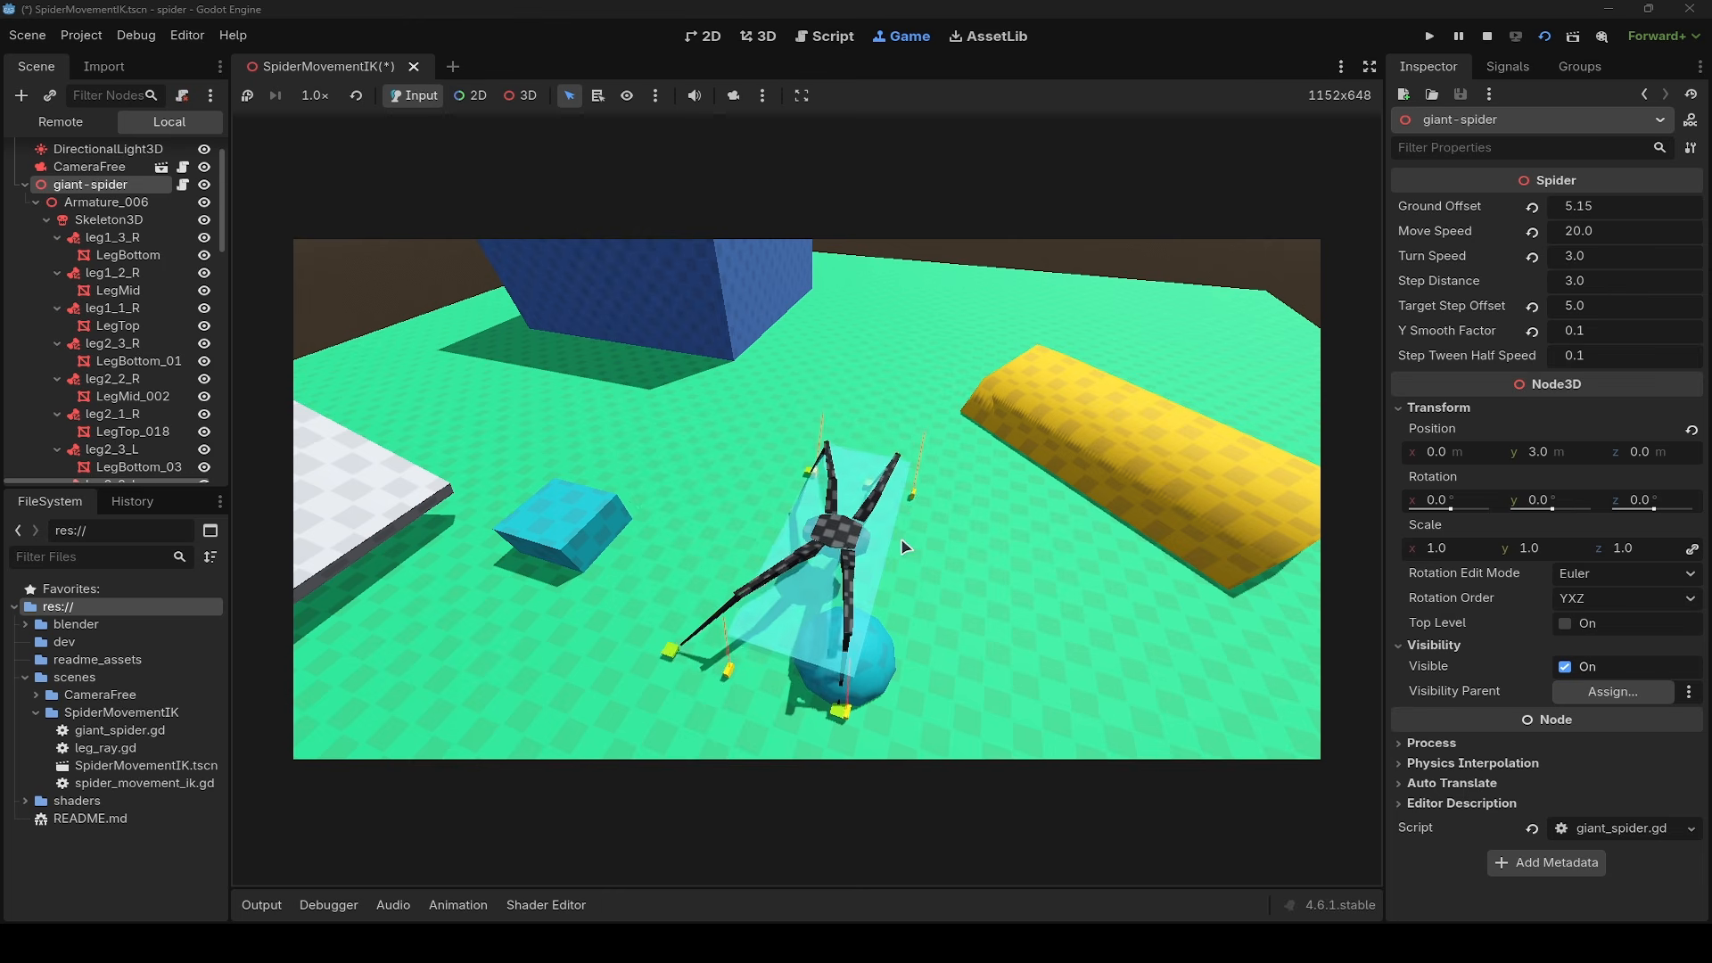
{"action": "key", "text": "a"}
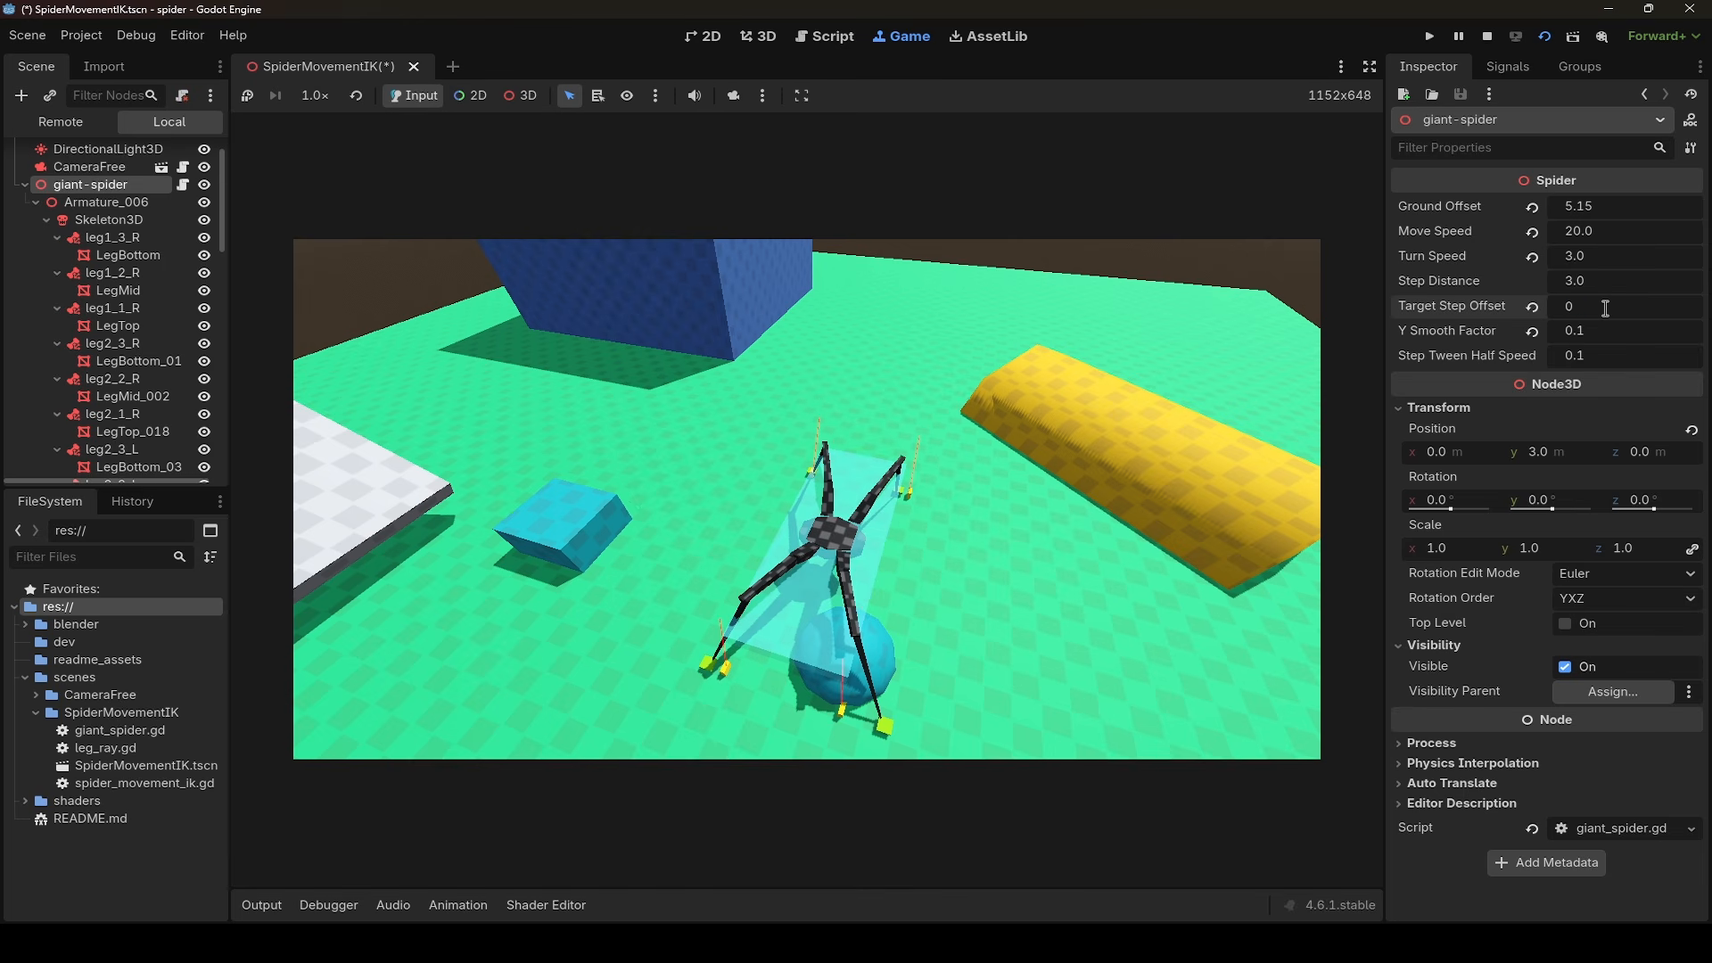
{"action": "left_click", "coordinate": [1231, 533]}
- Move the spider from side to side between the blue box and sphere to observe its stepping without a target offset
{"action": "key", "text": "d"}
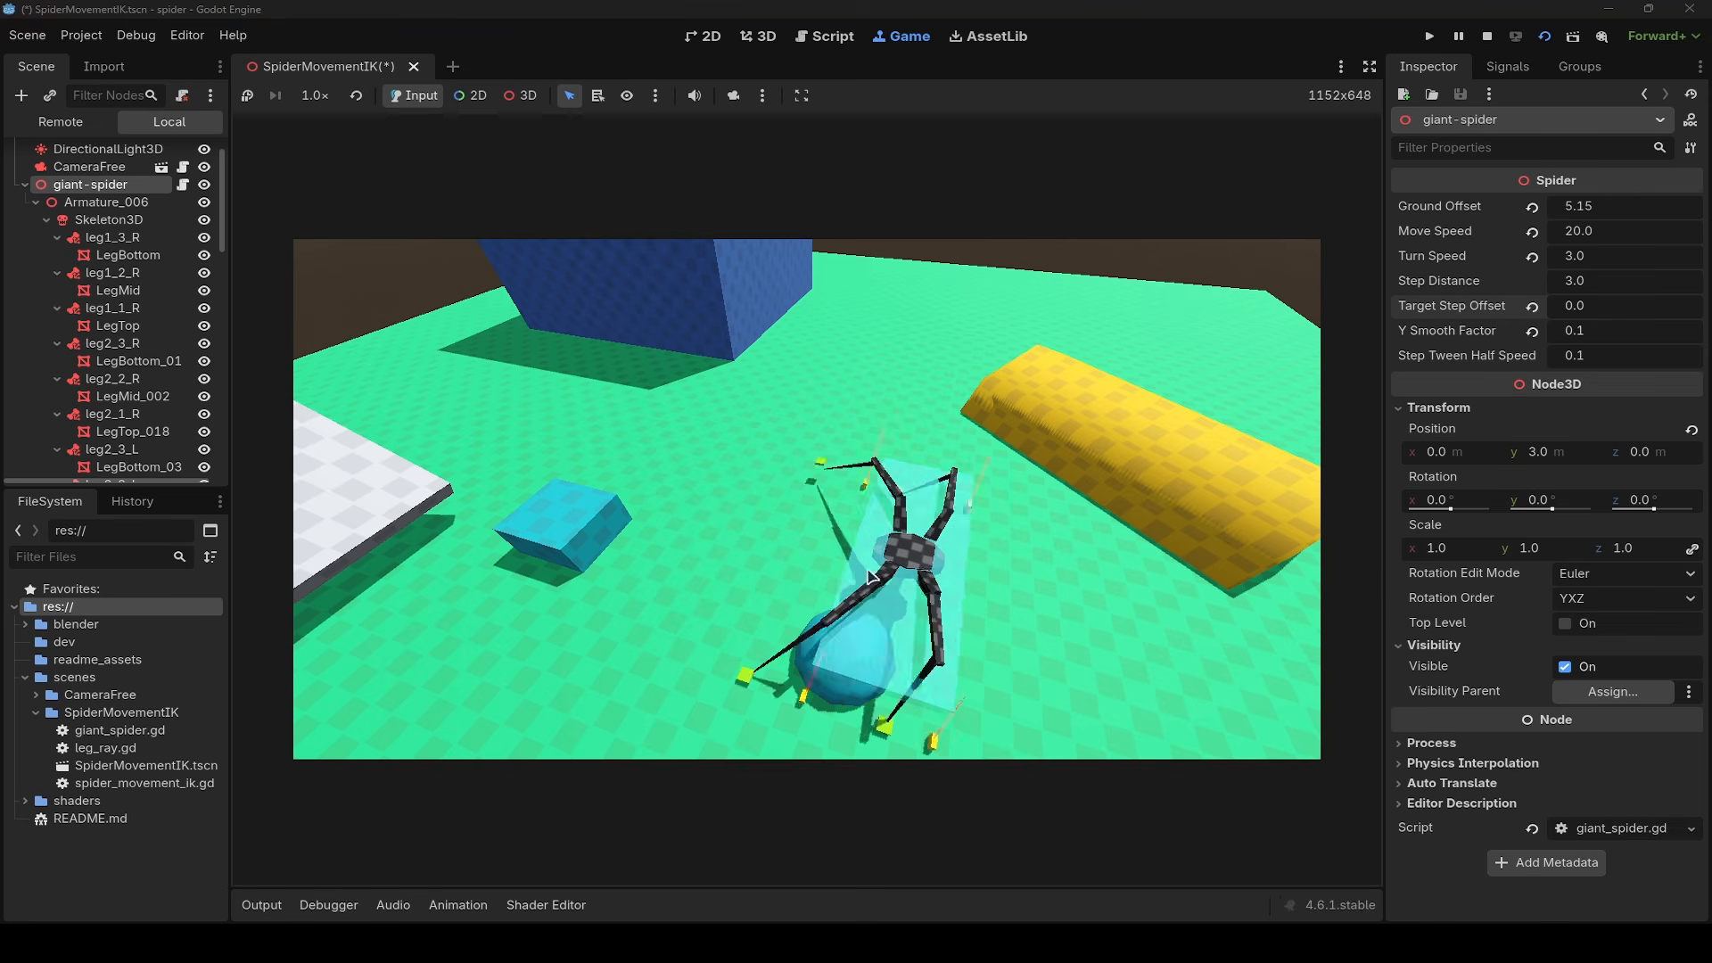
{"action": "key", "text": "a"}
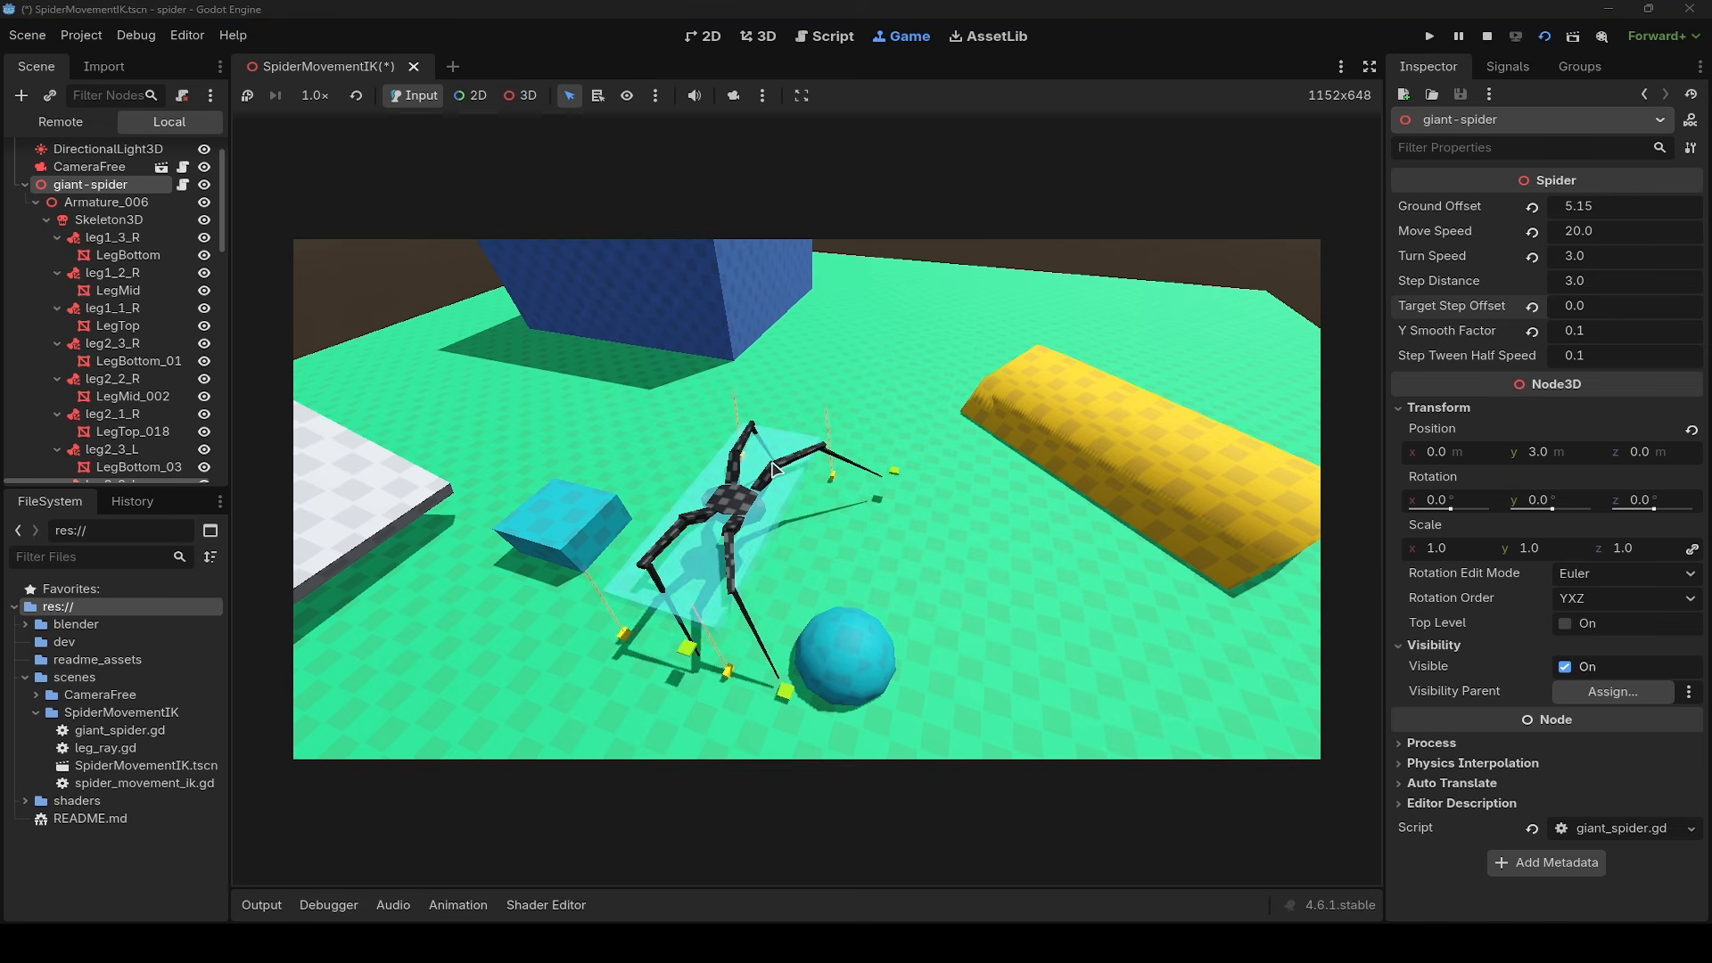
{"action": "key", "text": "d"}
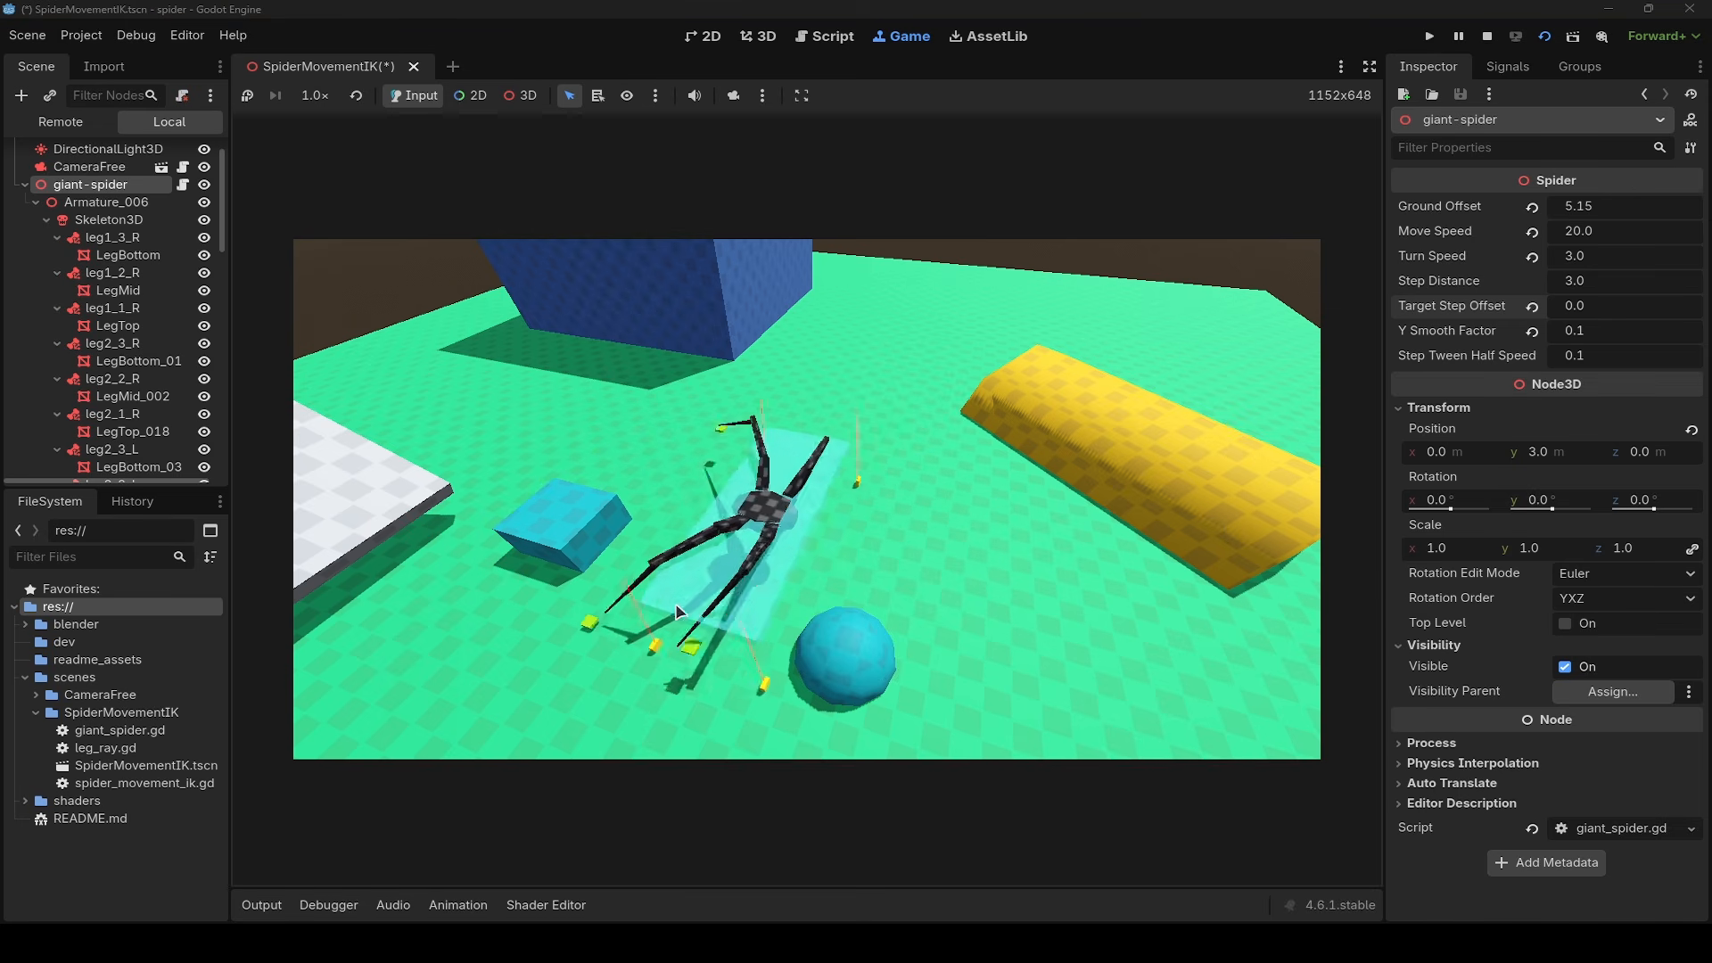
{"action": "key", "text": "a"}
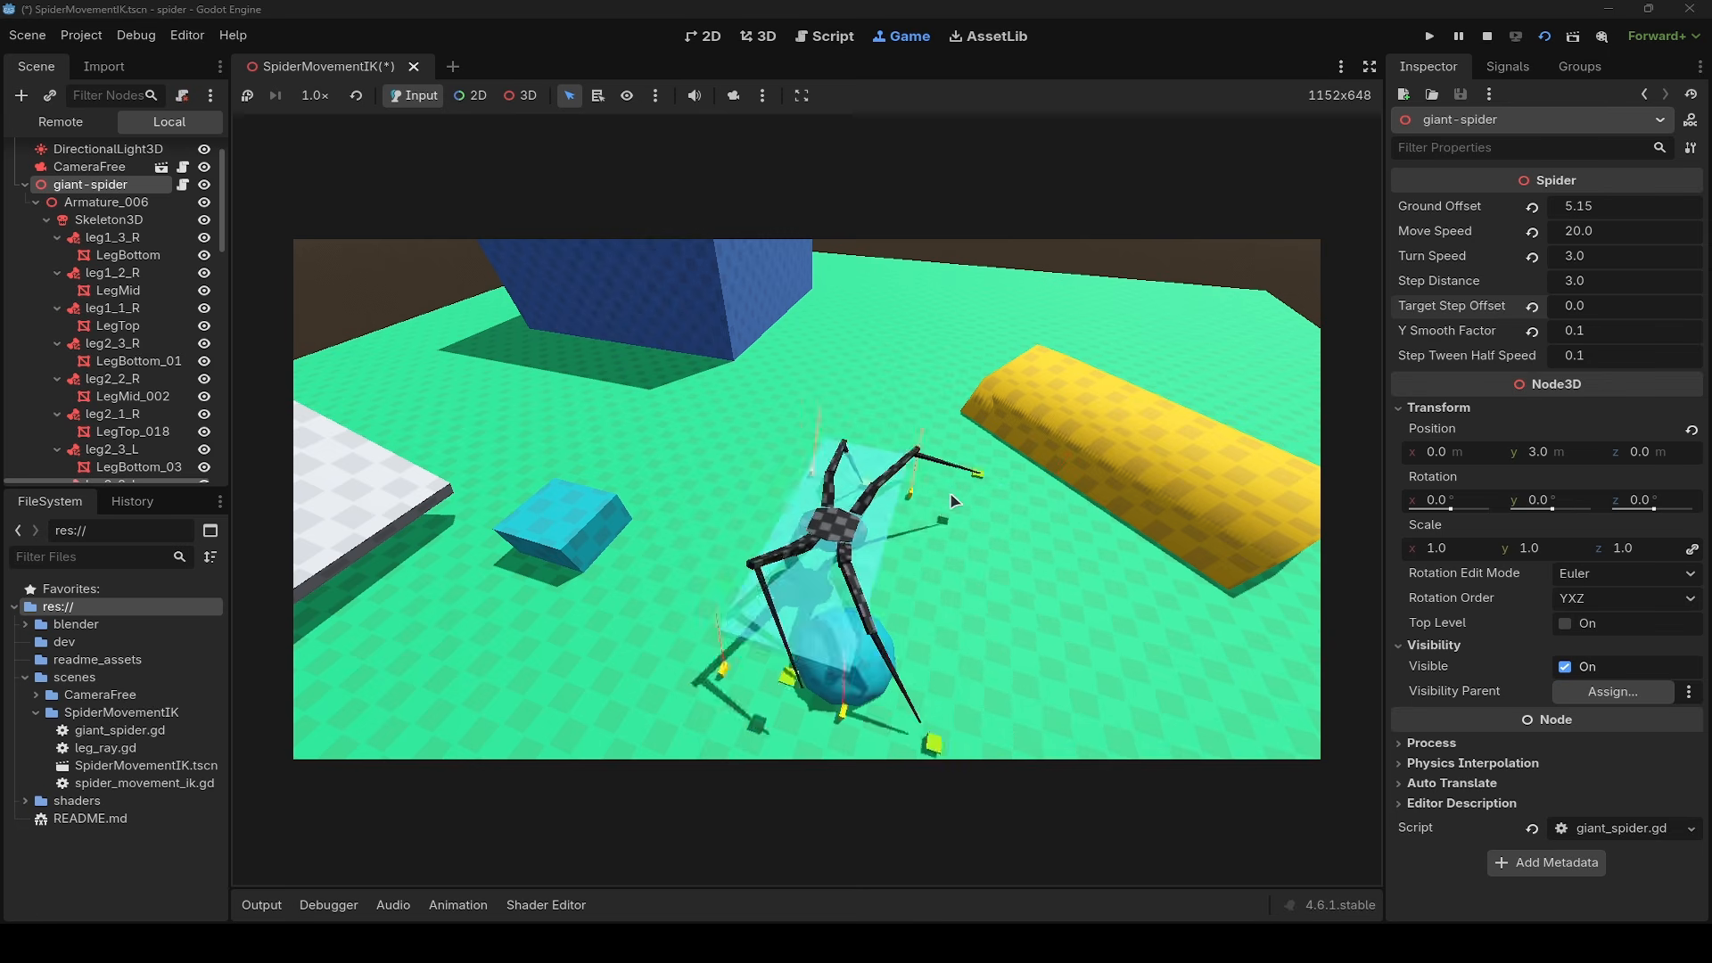
{"action": "key", "text": "d"}
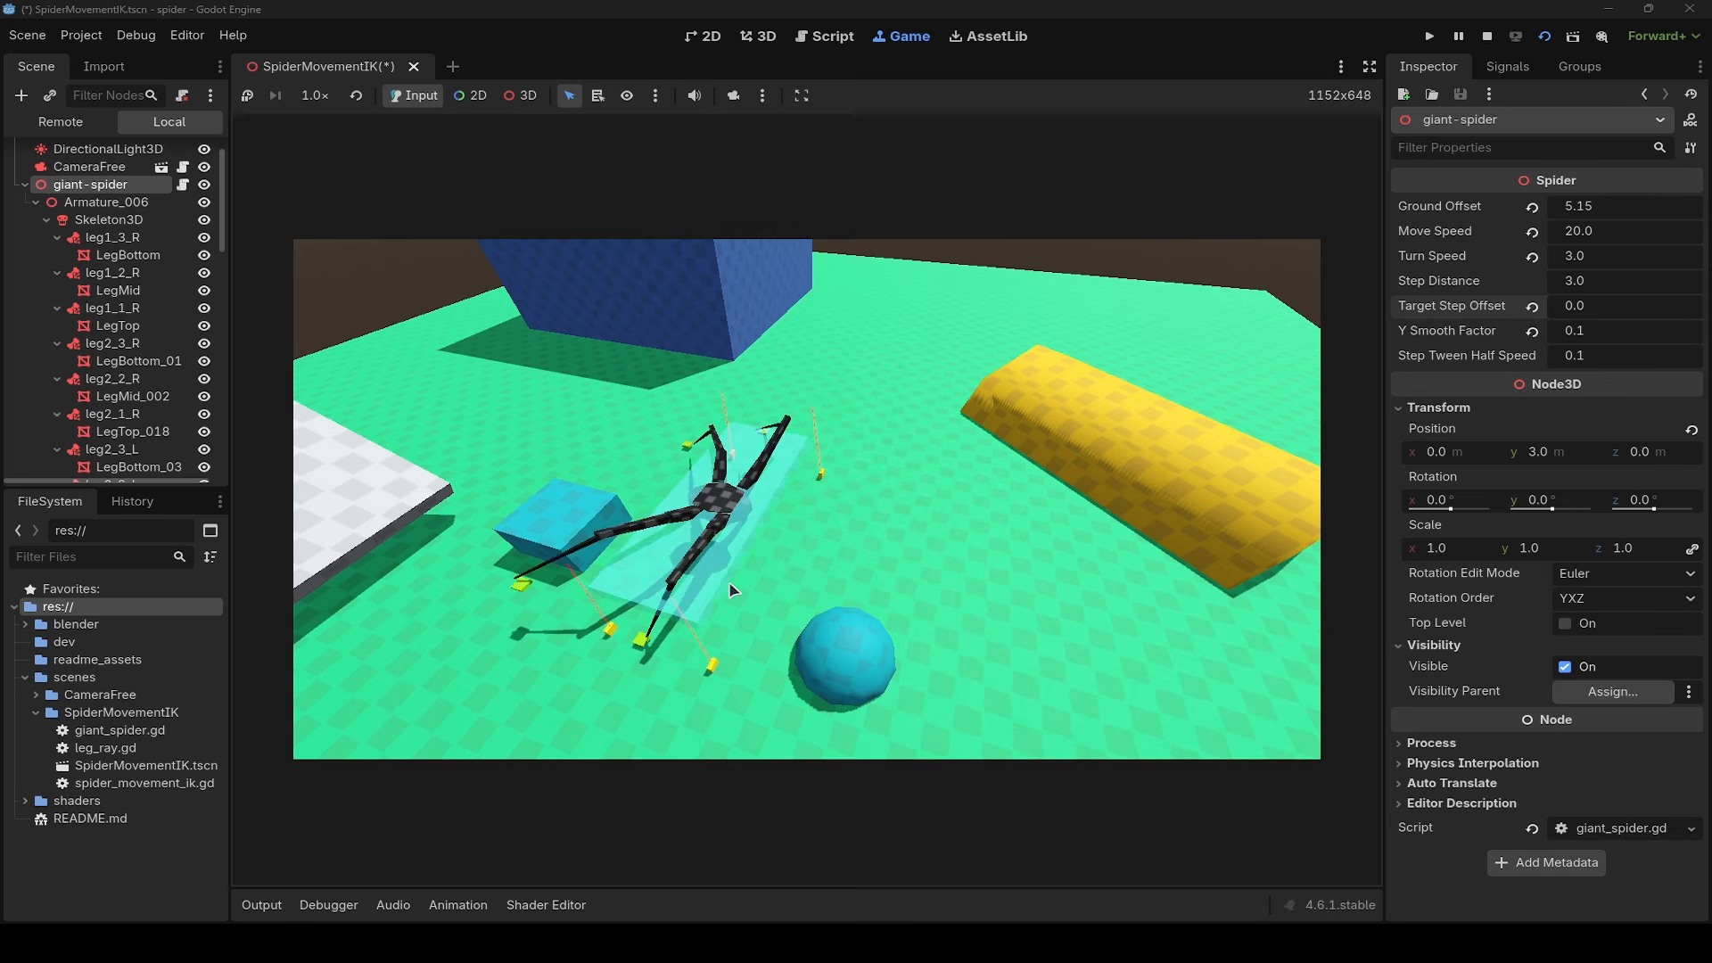
{"action": "key", "text": "a"}
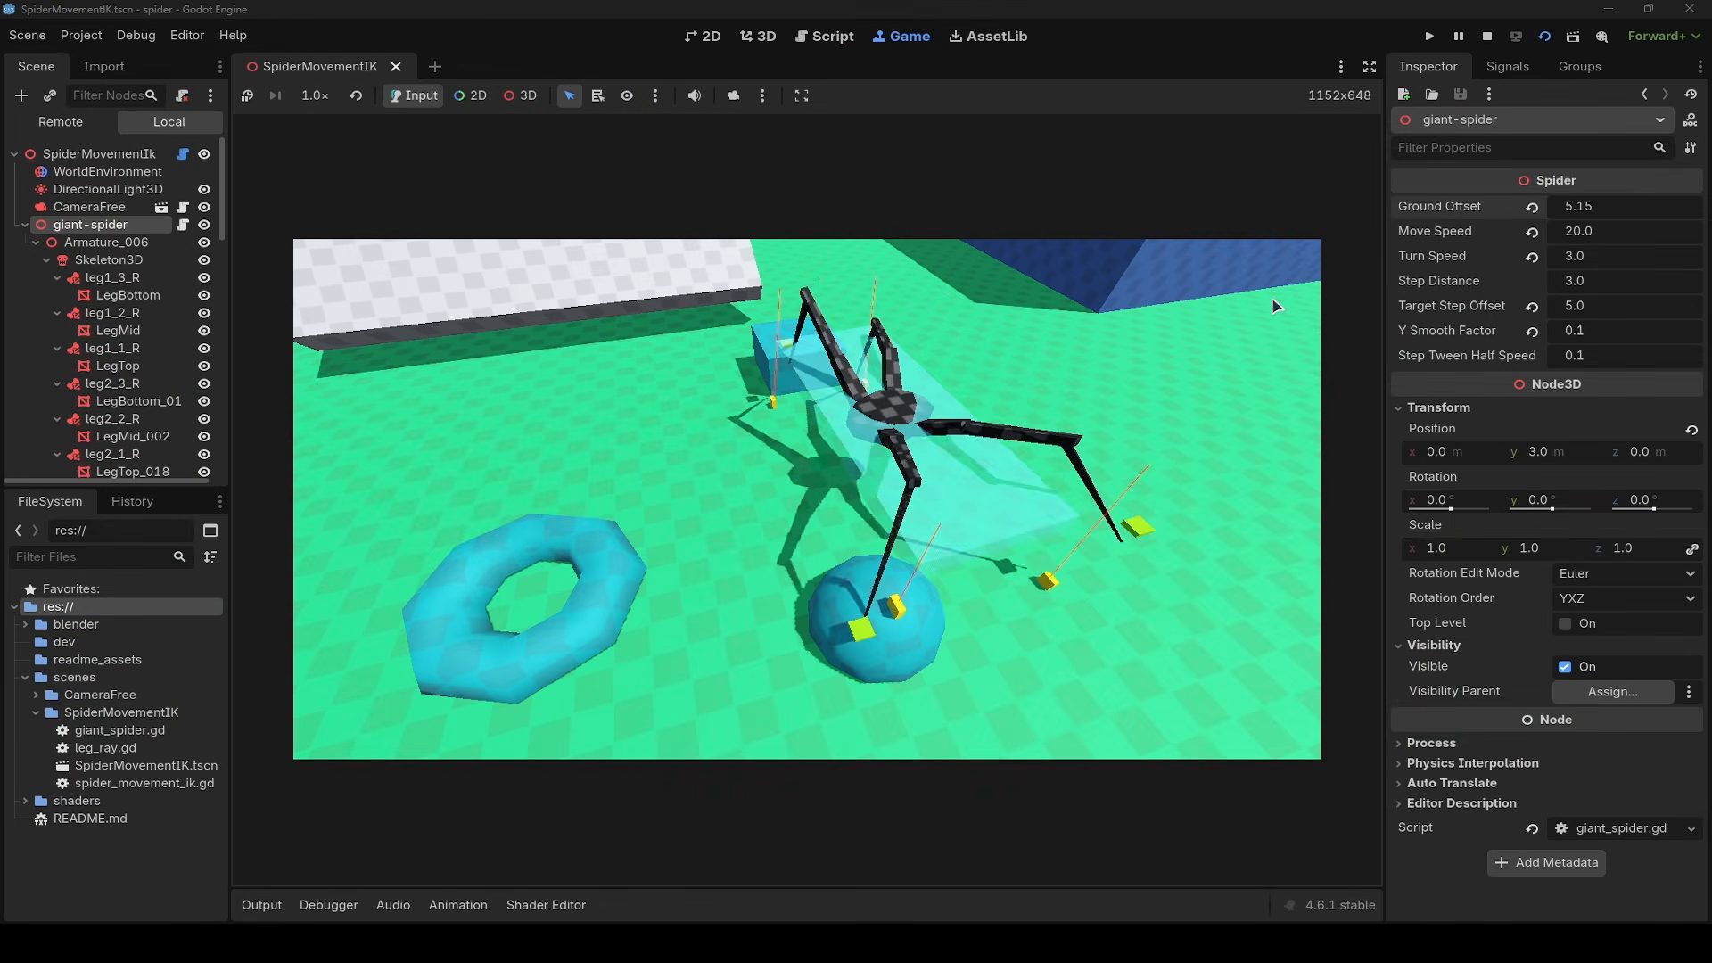
- Move the spider back and forth behind the blue sphere, then turn it and walk it toward the dark-blue block
{"action": "key", "text": "d"}
{"action": "key", "text": "a"}
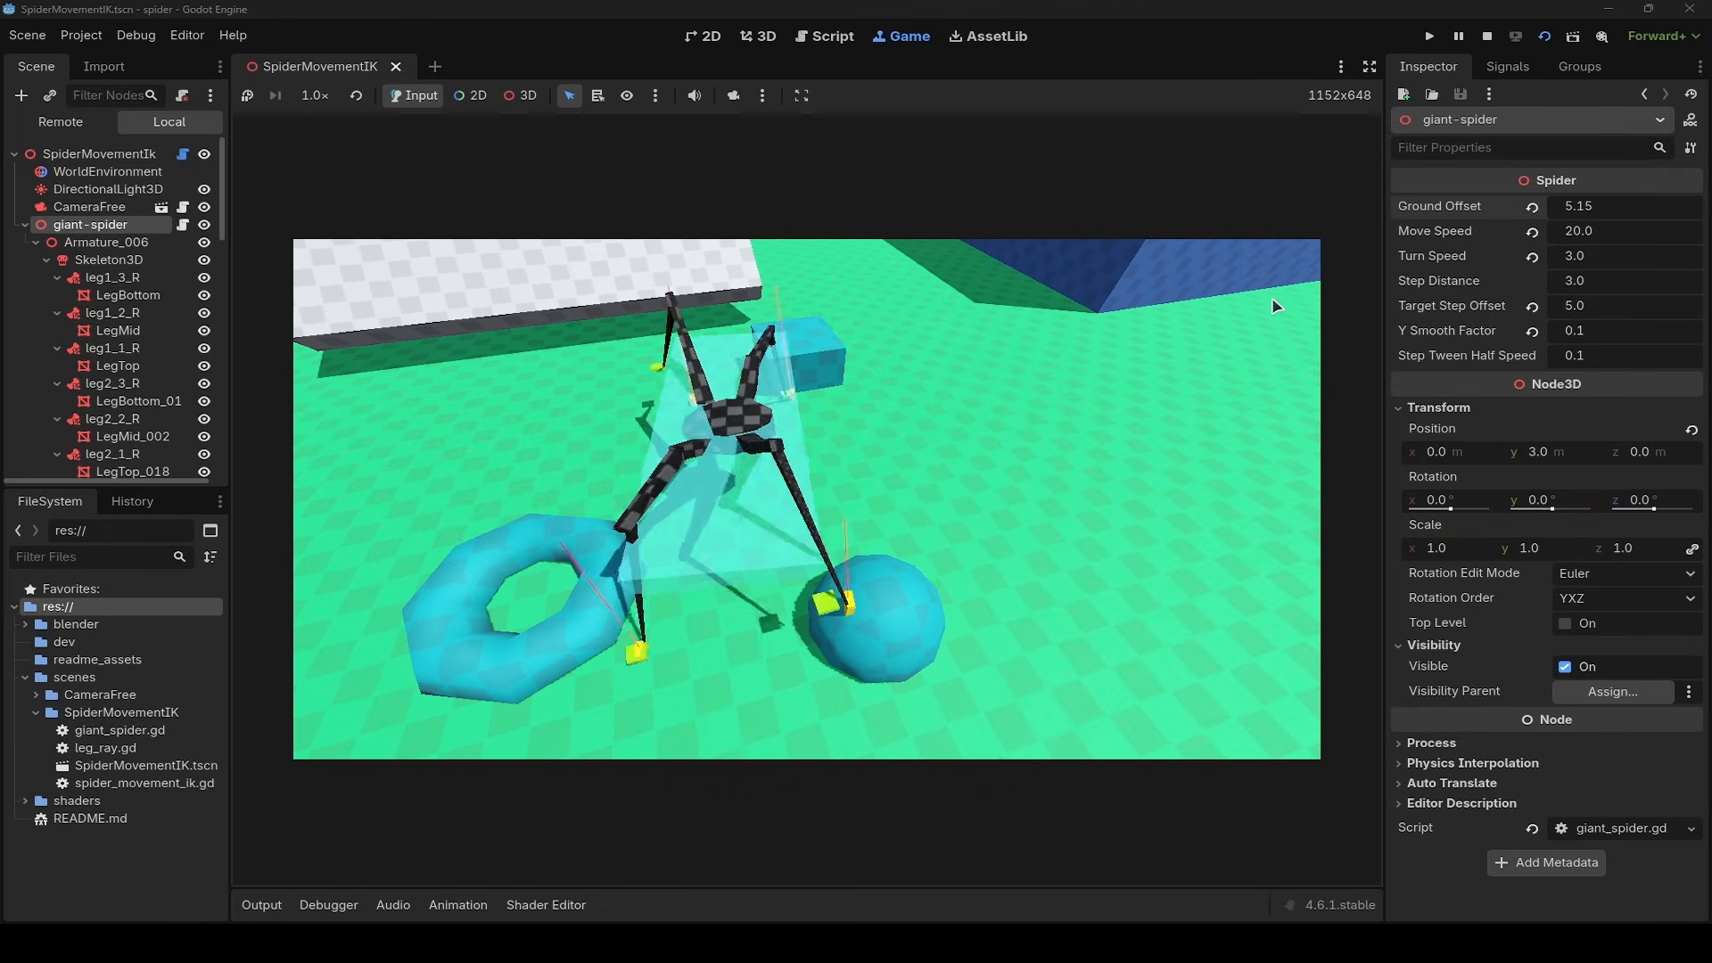
{"action": "key", "text": "d"}
{"action": "key", "text": "d"}
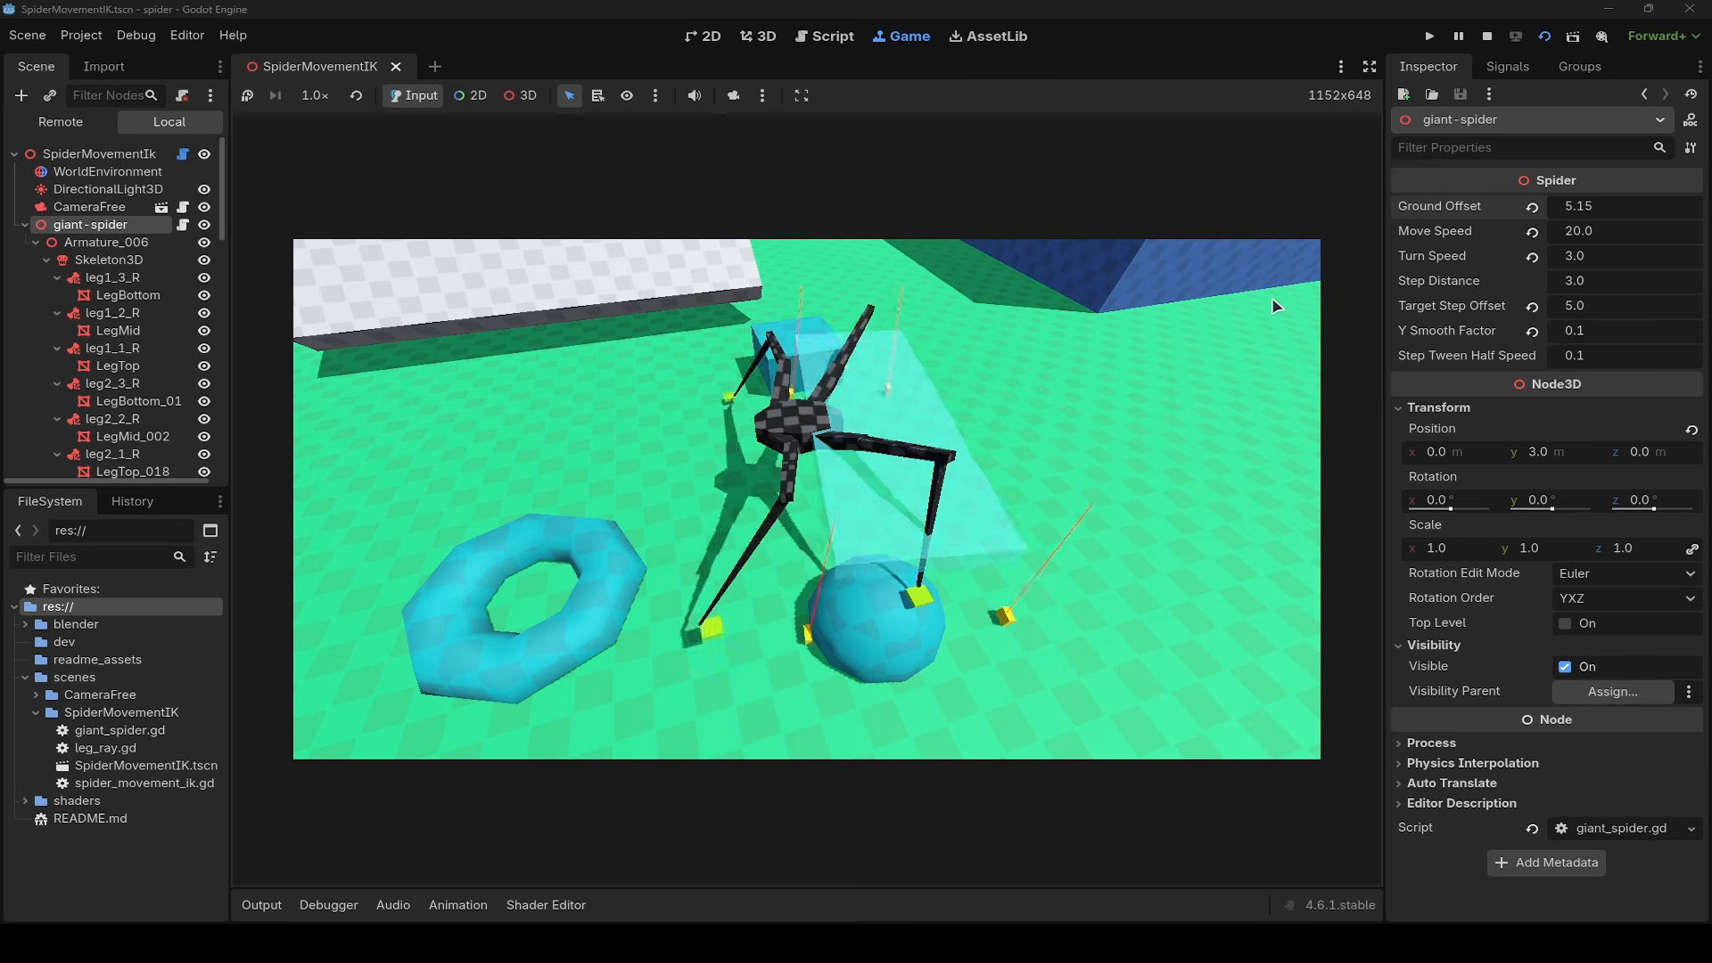
{"action": "key", "text": "e"}
{"action": "key", "text": "w"}
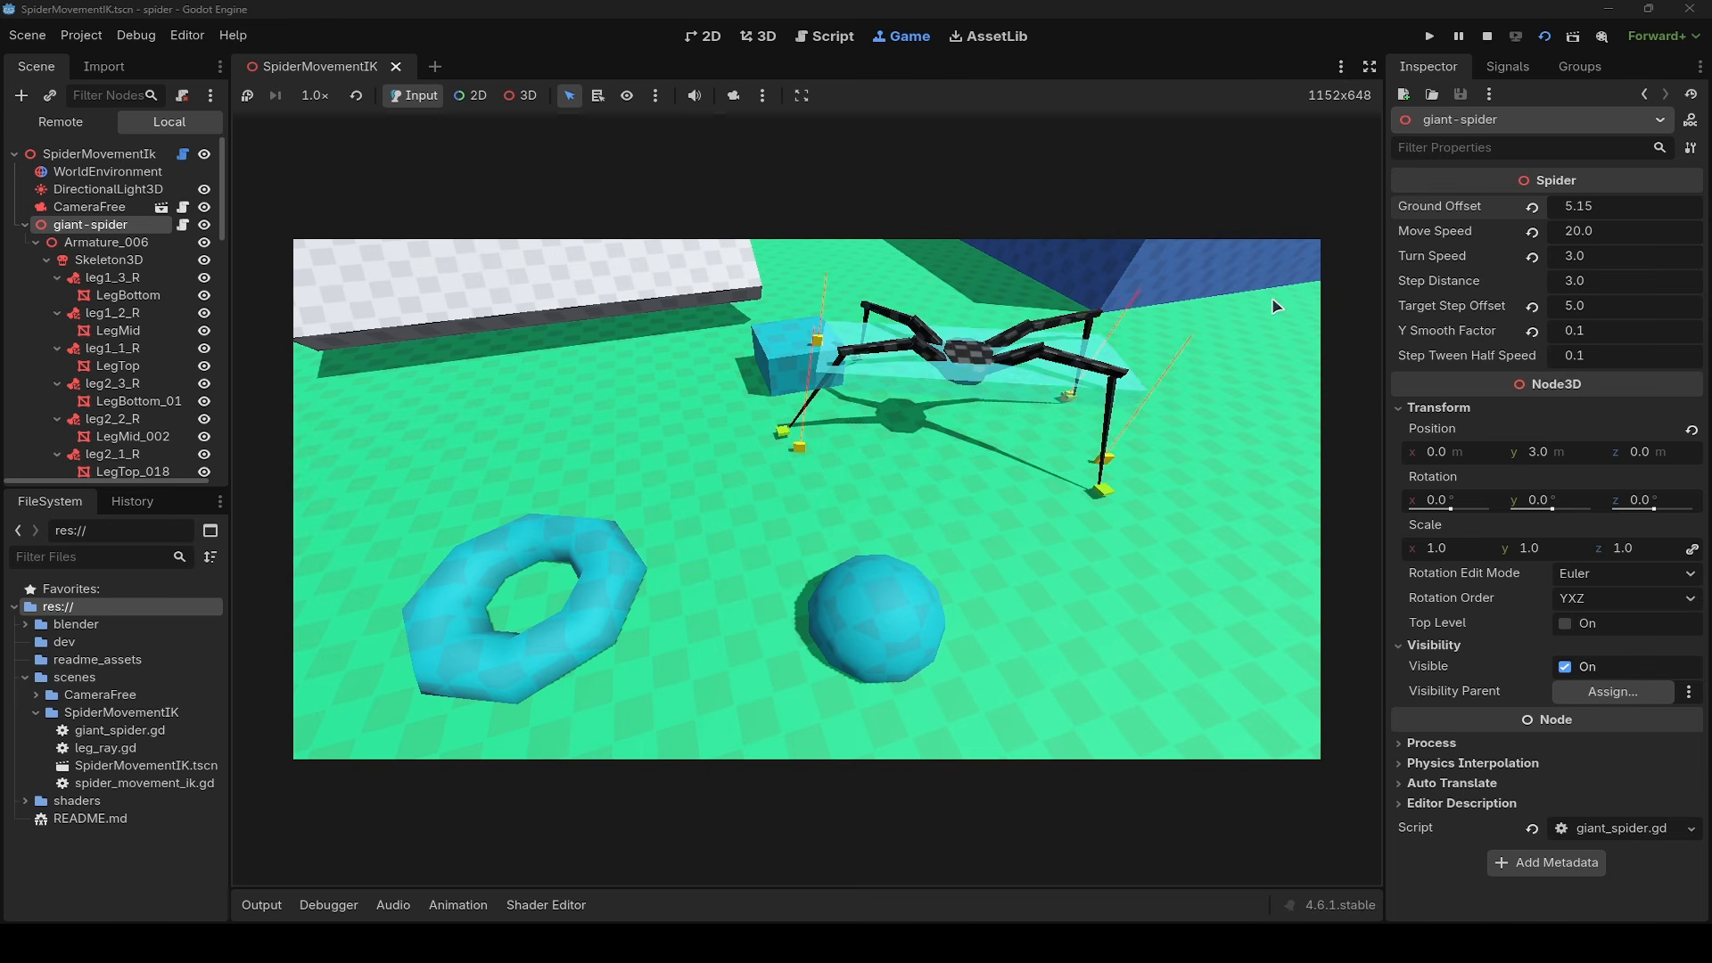
{"action": "key", "text": "a"}
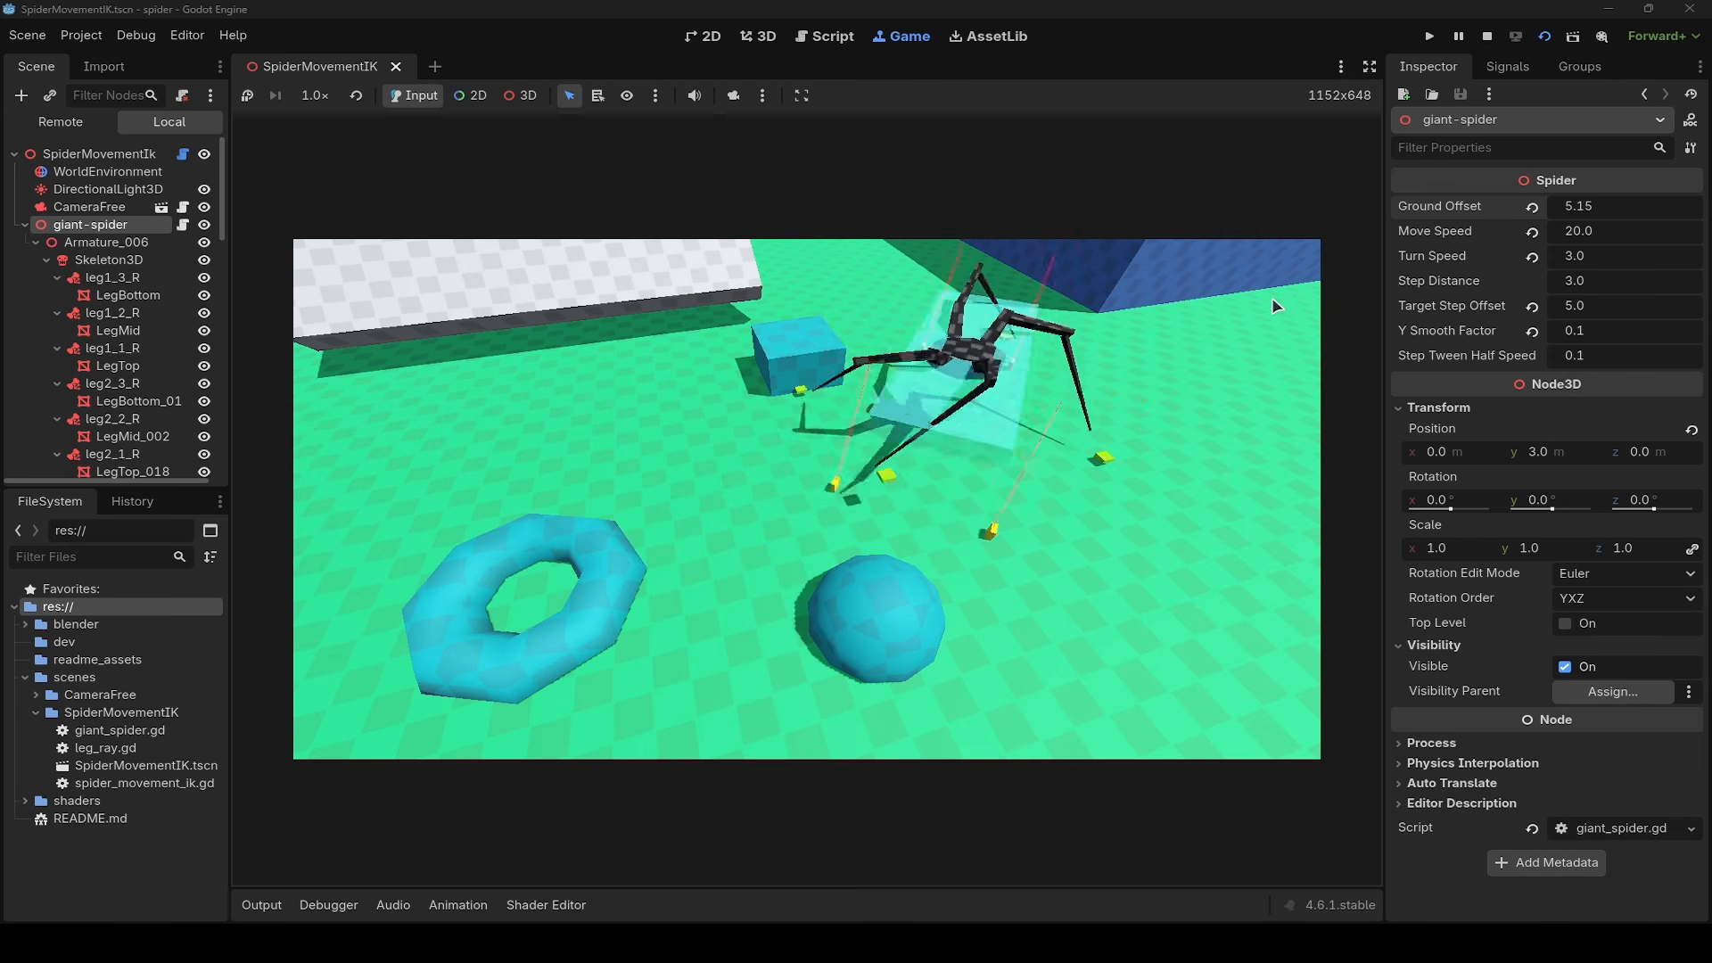